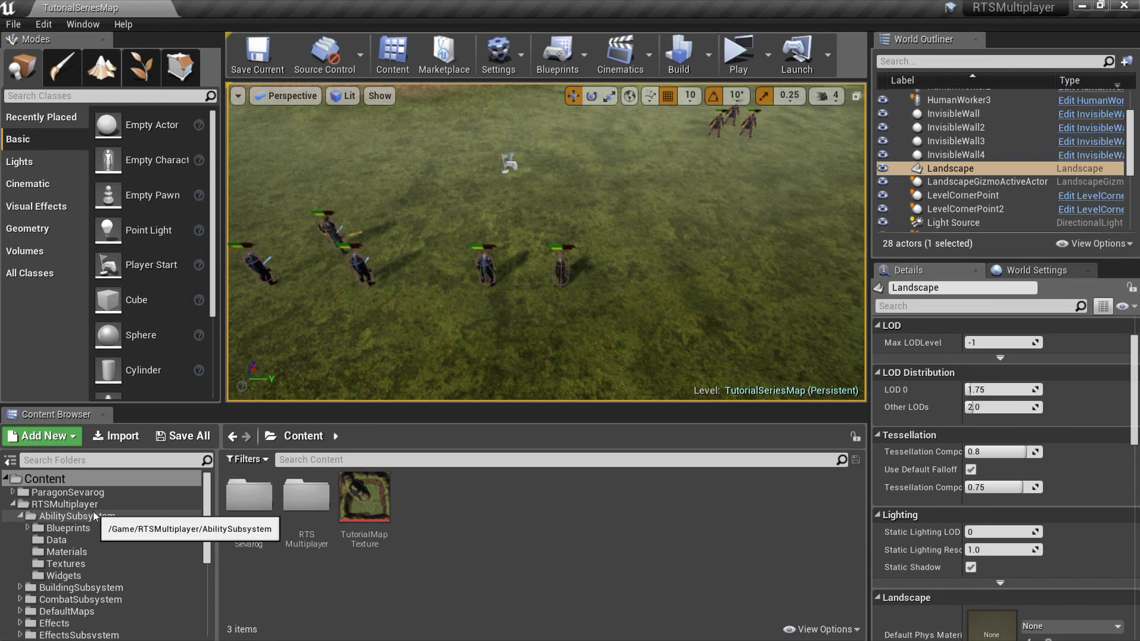
- Browse AbilitySubsystem > Blueprints > CombatAbilities and inspect the Channelled, NonTarget and Simple combat ability assets
left_click(94, 516)
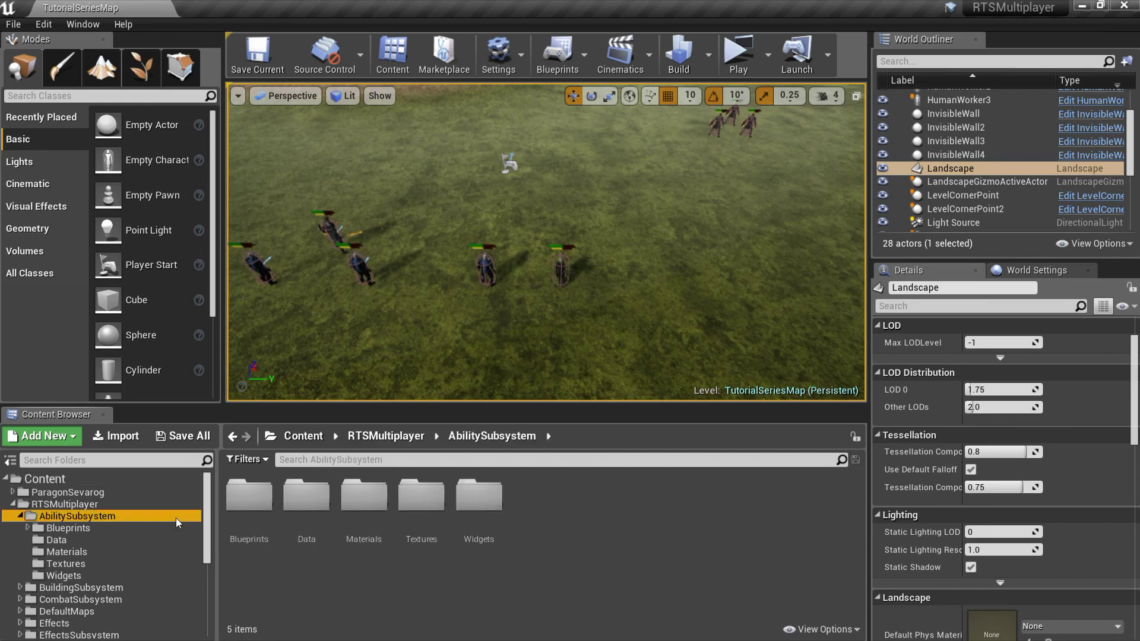
double_click(248, 498)
double_click(442, 502)
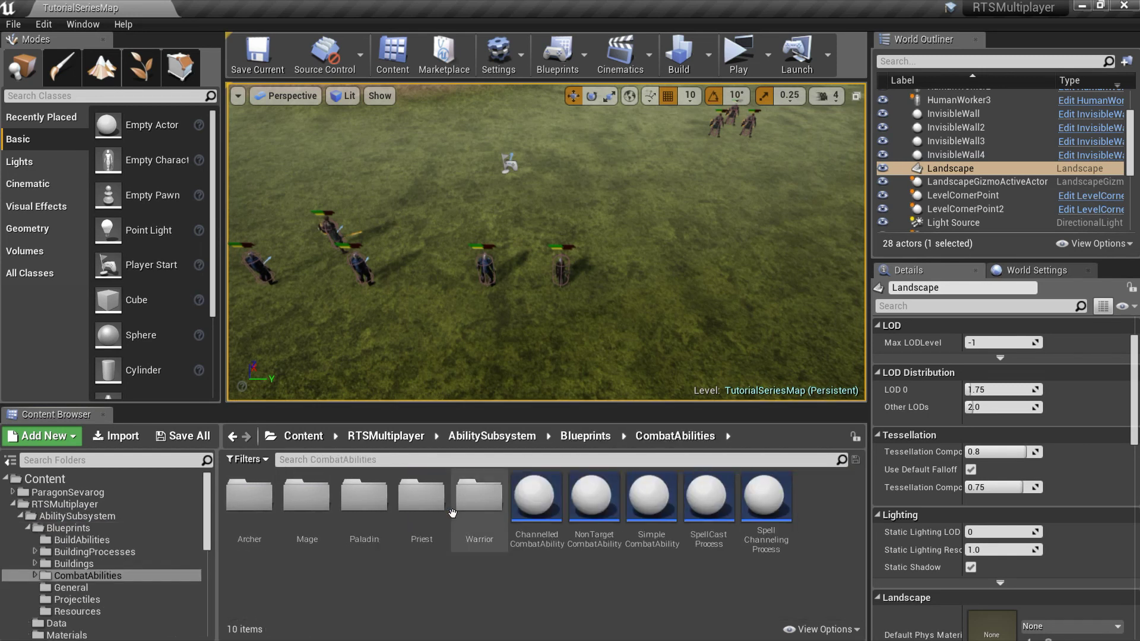
left_click(536, 502)
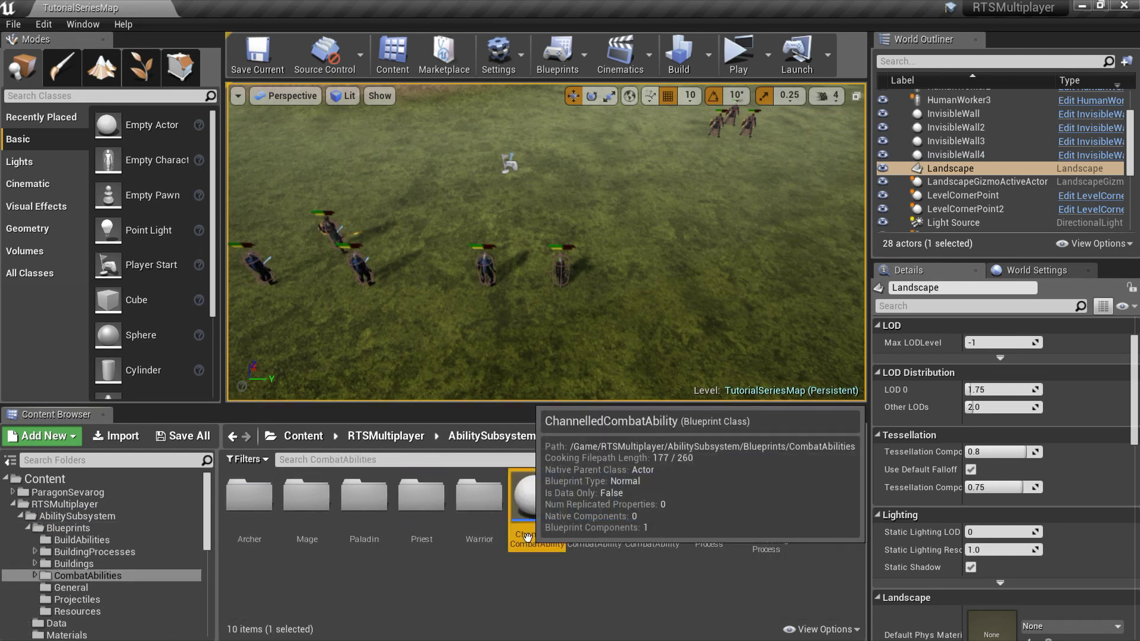
left_click(602, 484)
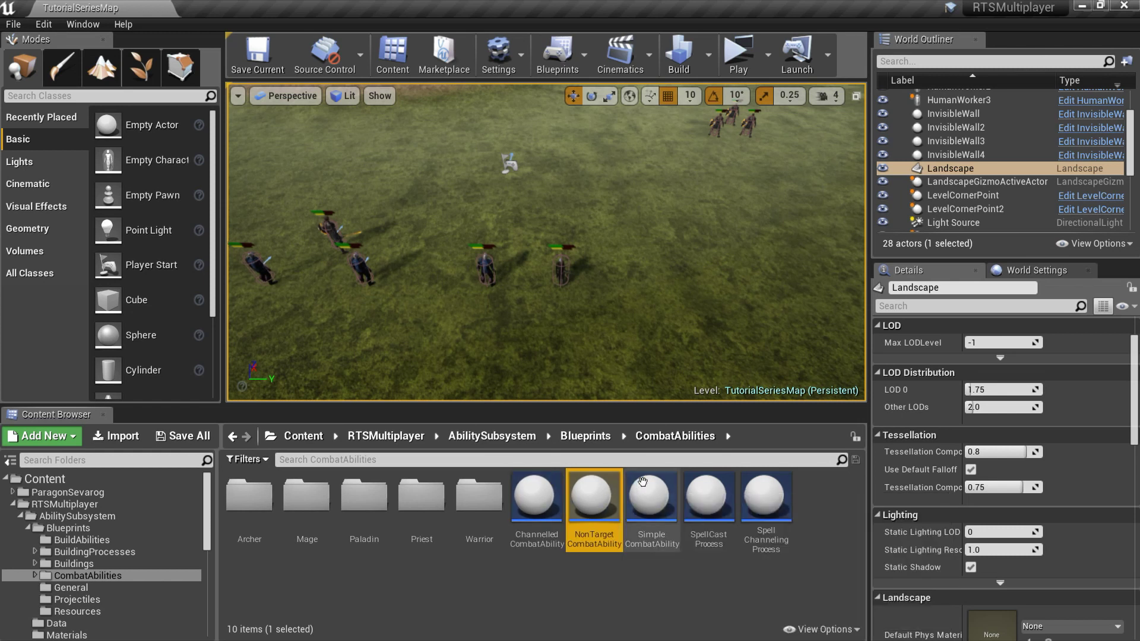
left_click(664, 481)
left_click(550, 585)
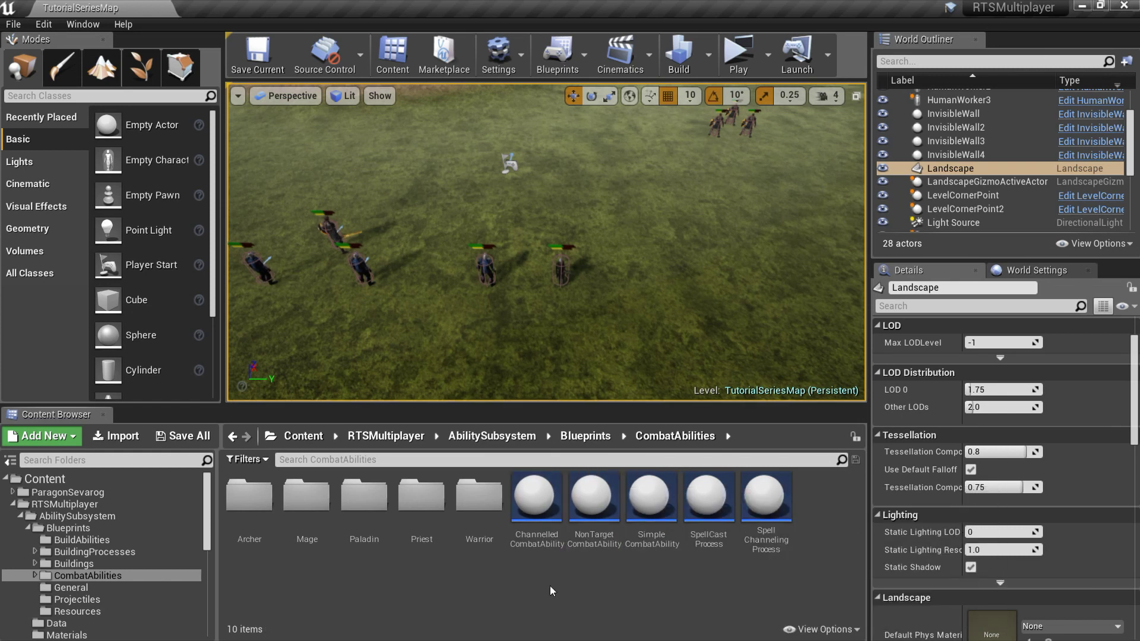
- Create a Warlock folder in CombatAbilities and open it
right_click(508, 575)
left_click(548, 130)
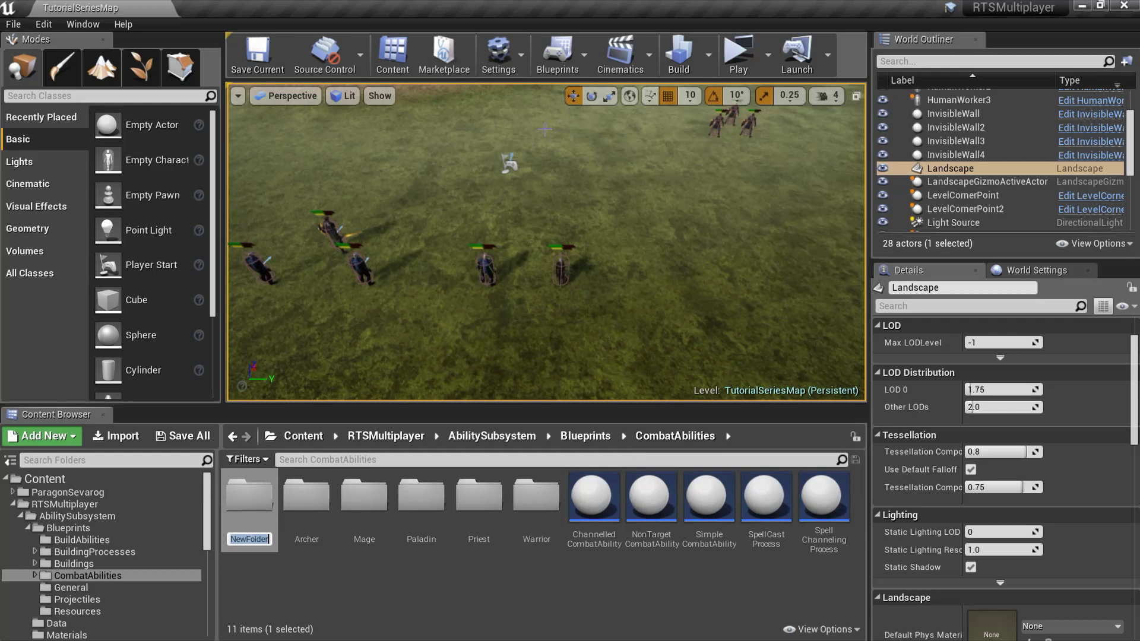
type("Warlock")
key("Return")
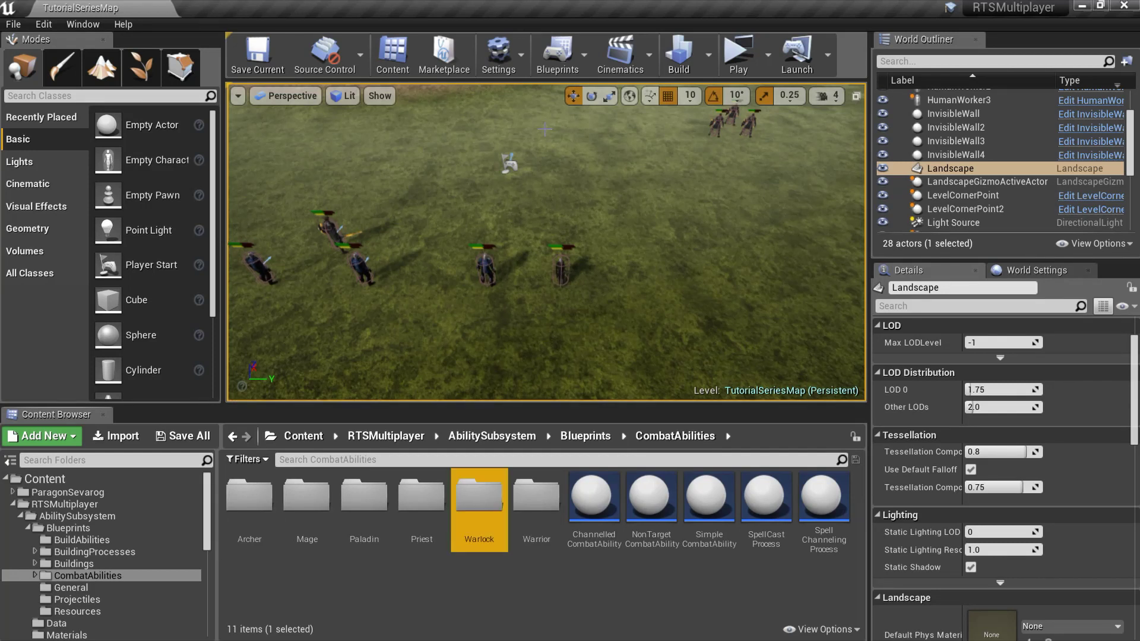
double_click(486, 503)
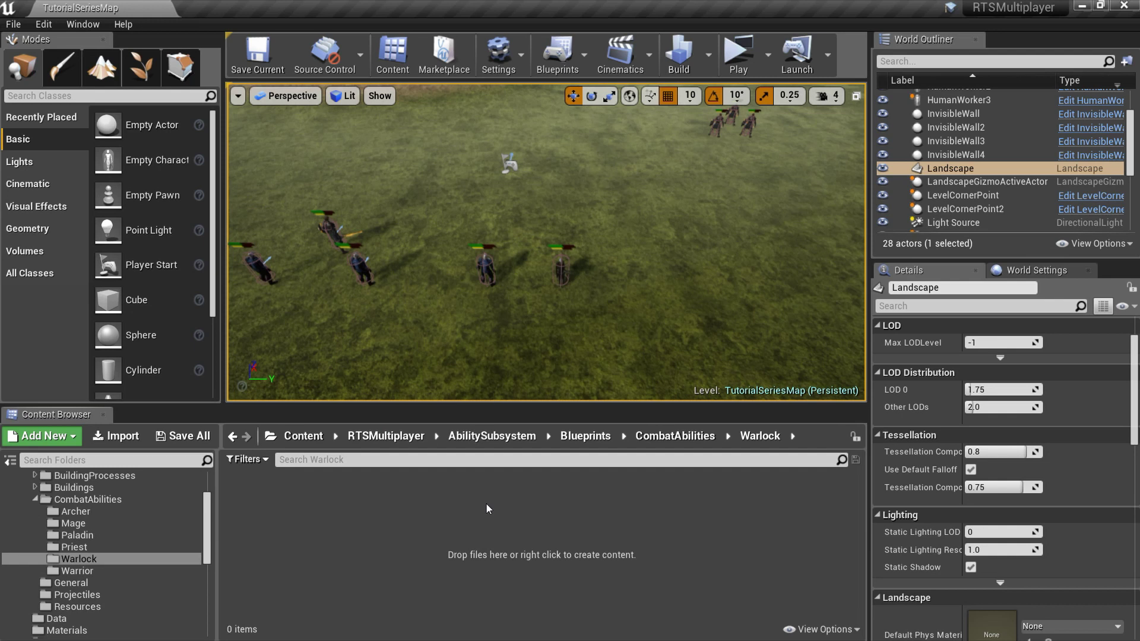
- Create a Blueprint class CurseOfWeaknessAbility with SimpleCombatAbility as its parent
right_click(454, 519)
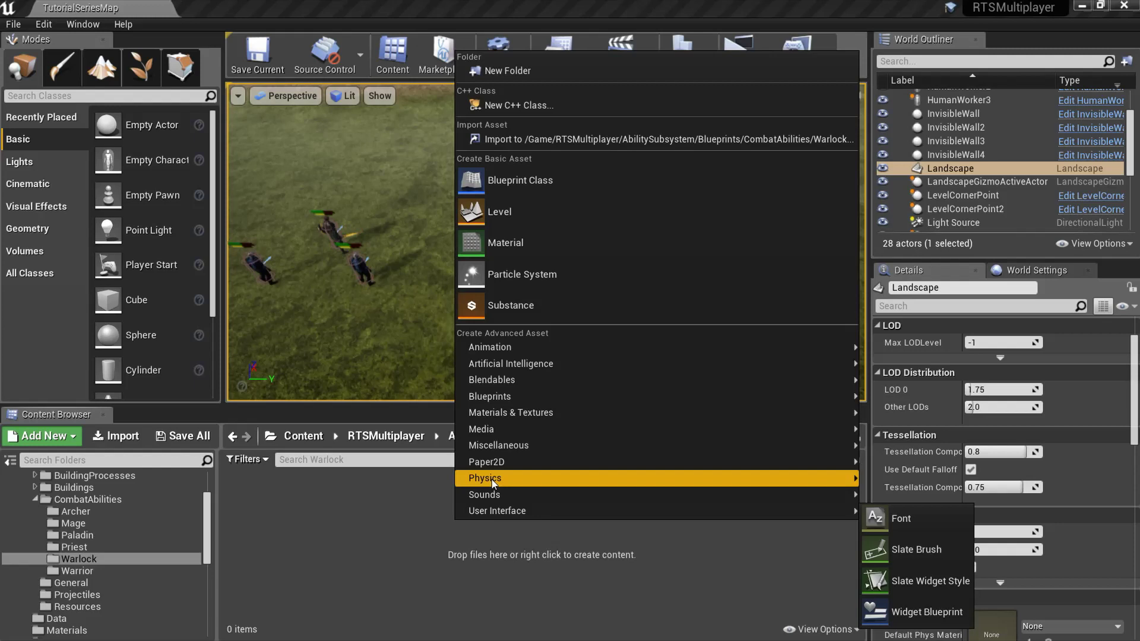
key("Escape")
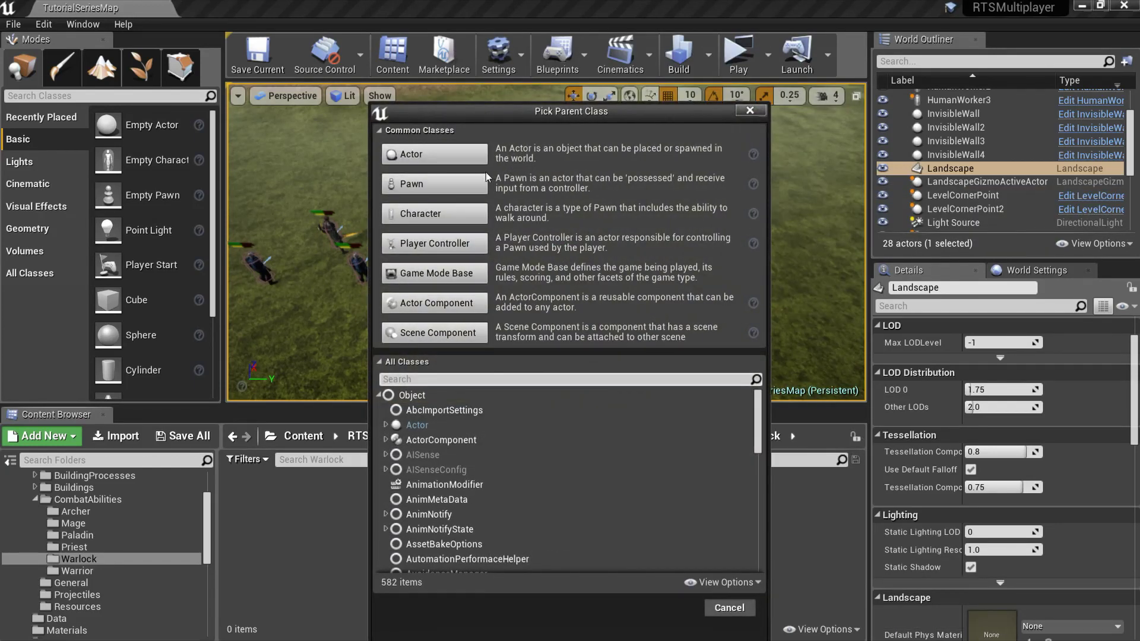
left_click(434, 378)
type("Simple")
left_click(523, 455)
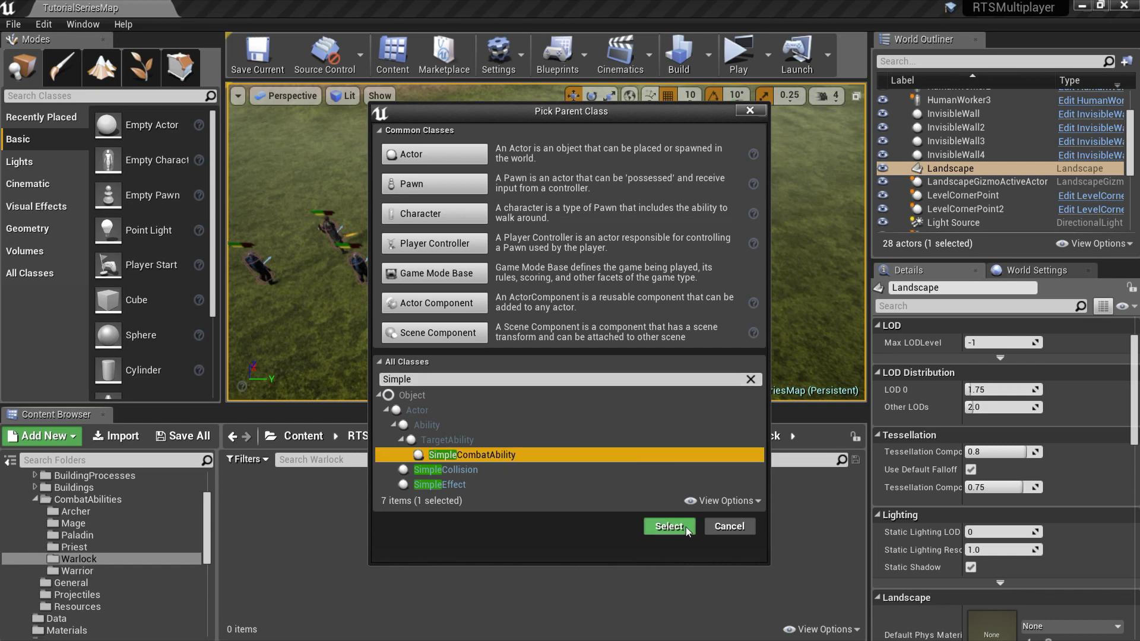
left_click(669, 527)
type("CurseOfWeaknessAbility")
key("Return")
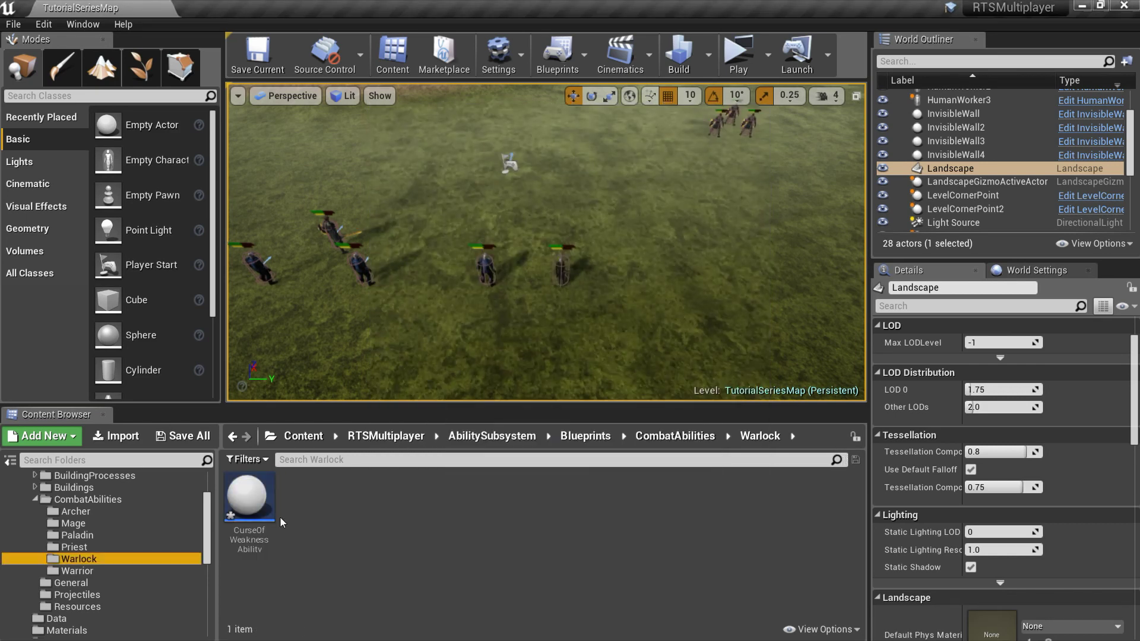
- Open CurseOfWeaknessAbility, try FireballProjectile as Projectile Class, then reset it to None
double_click(264, 512)
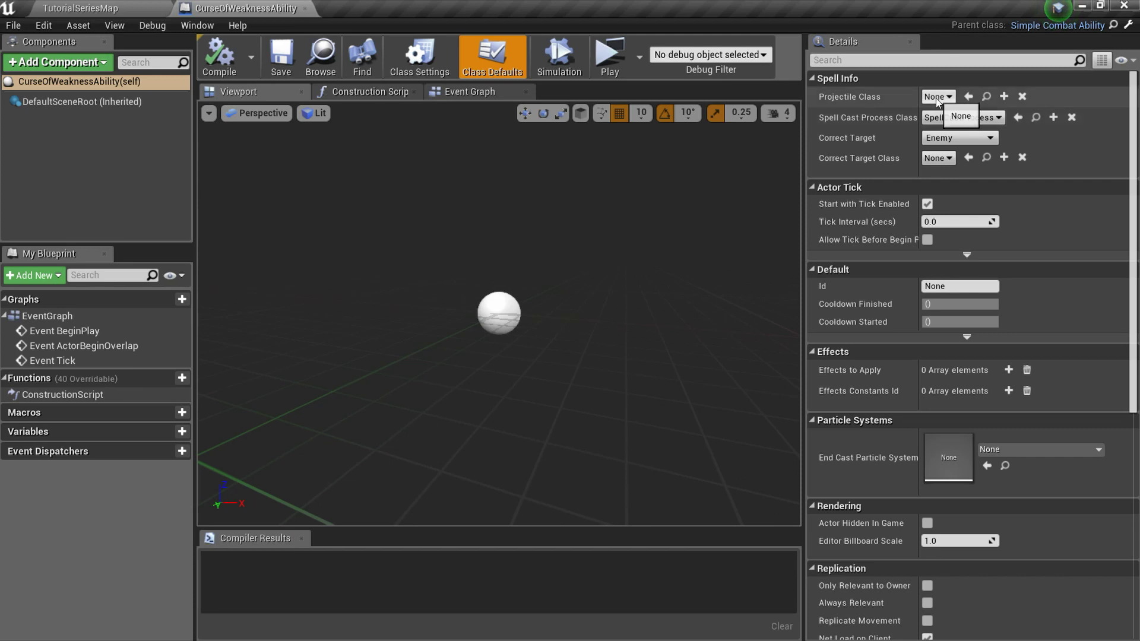
left_click(937, 97)
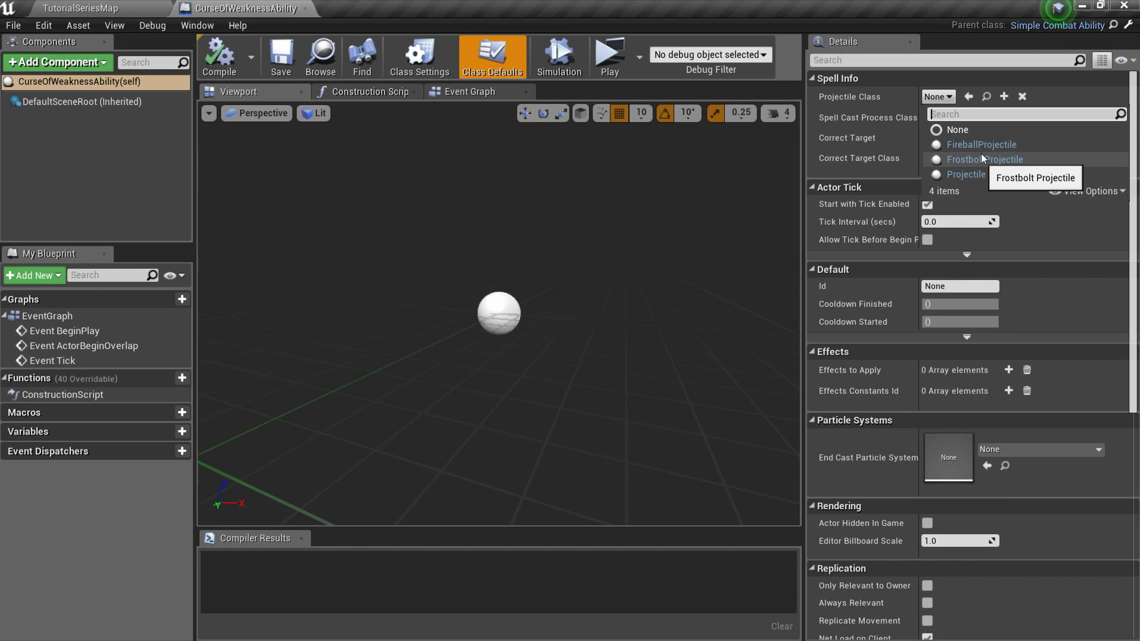
left_click(982, 145)
left_click(963, 97)
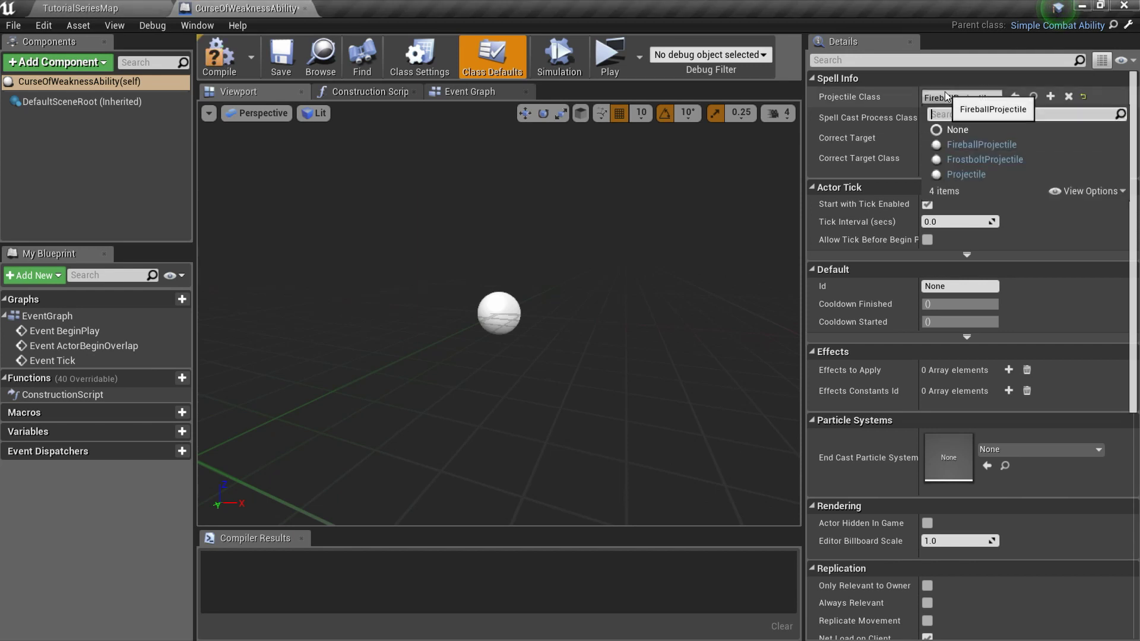
left_click(970, 129)
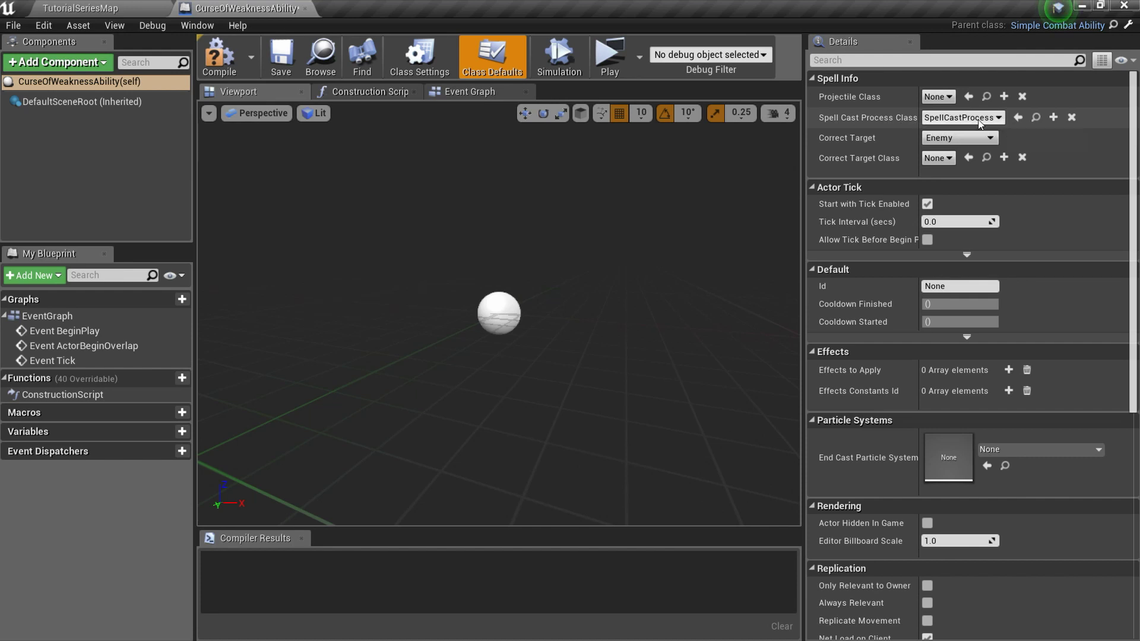
left_click(962, 117)
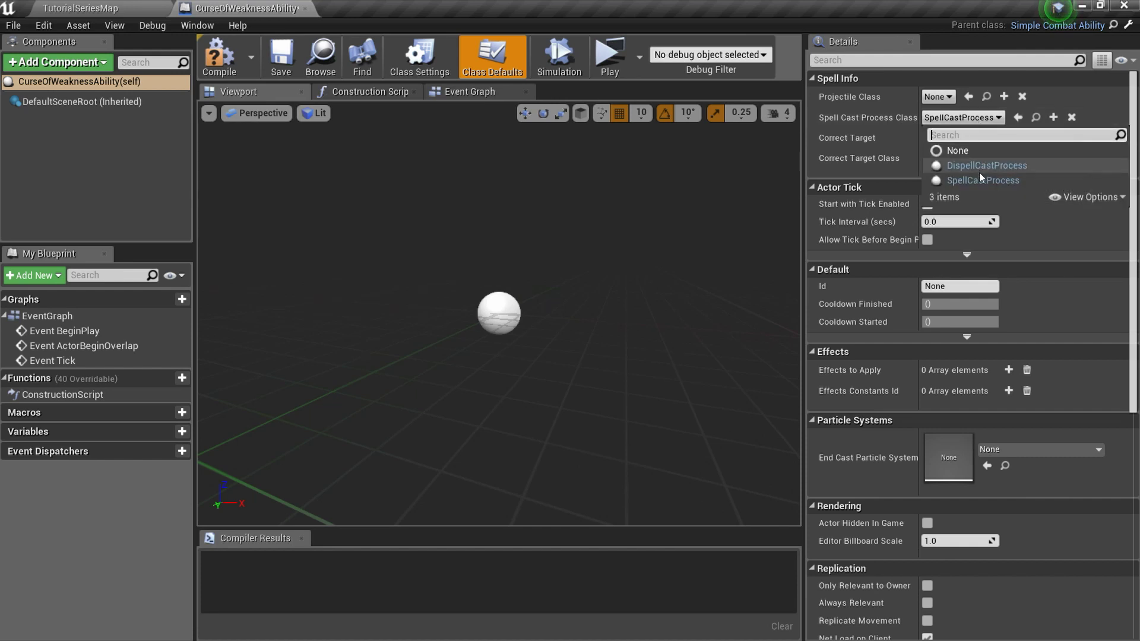
- Keep SpellCastProcess as the cast process and open its blueprint's event graph
left_click(988, 119)
double_click(735, 437)
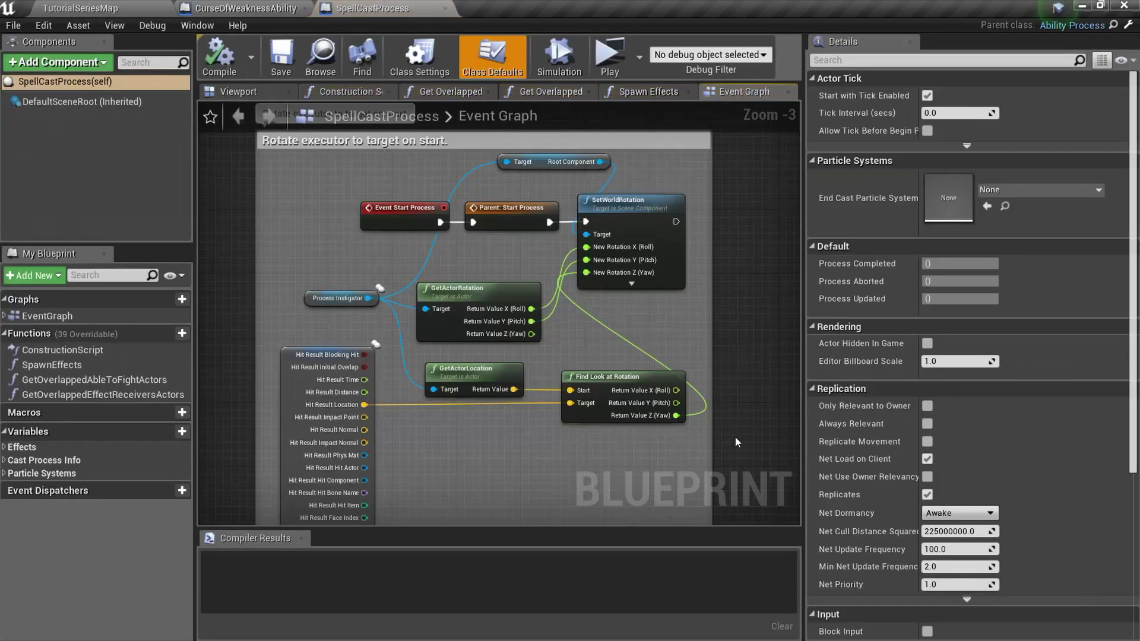
scroll(629, 316, "down", 9)
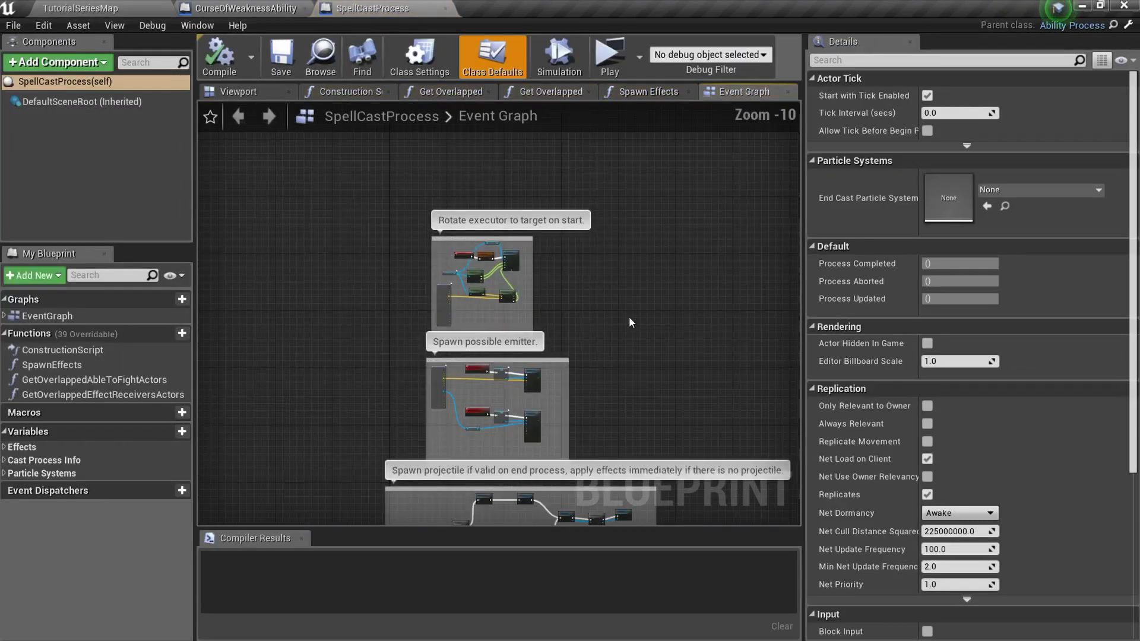
right_click_drag(727, 513, 591, 112)
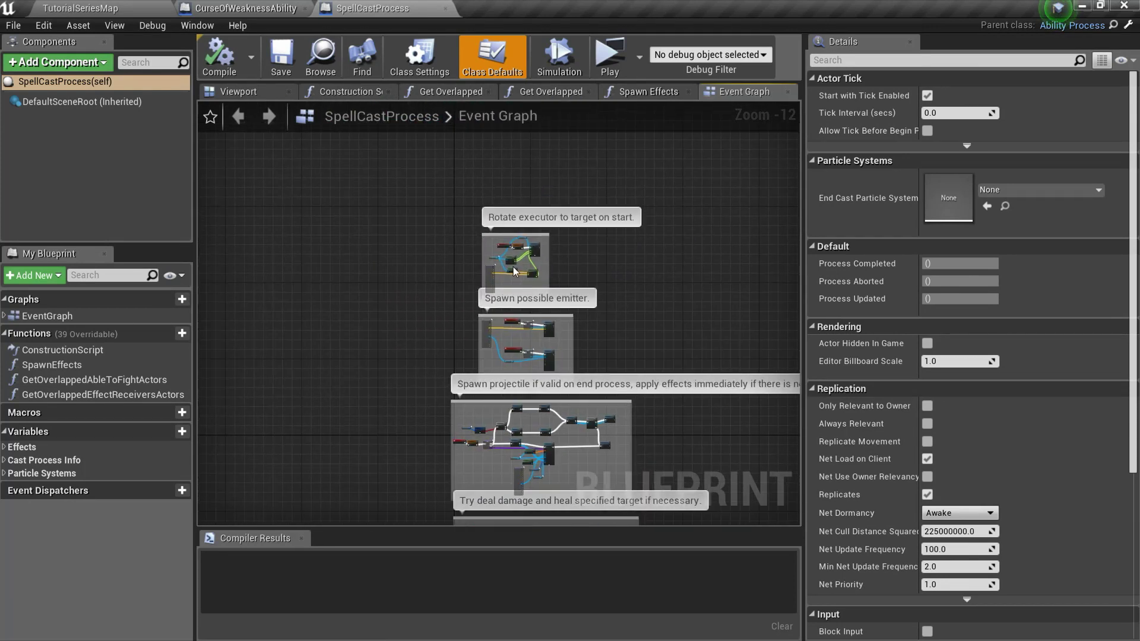
right_click_drag(461, 178, 408, 275)
scroll(407, 275, "down", 2)
right_click_drag(482, 316, 445, 127)
scroll(446, 127, "down", 2)
right_click_drag(481, 442, 527, 216)
- Review the End Process and damage-dealing sections, then return to the TutorialSeriesMap level
scroll(509, 273, "up", 4)
right_click_drag(508, 327, 469, 128)
scroll(466, 154, "down", 4)
right_click_drag(392, 451, 578, 139)
scroll(337, 381, "up", 4)
left_click(370, 389)
scroll(484, 438, "down", 4)
right_click_drag(484, 438, 410, 208)
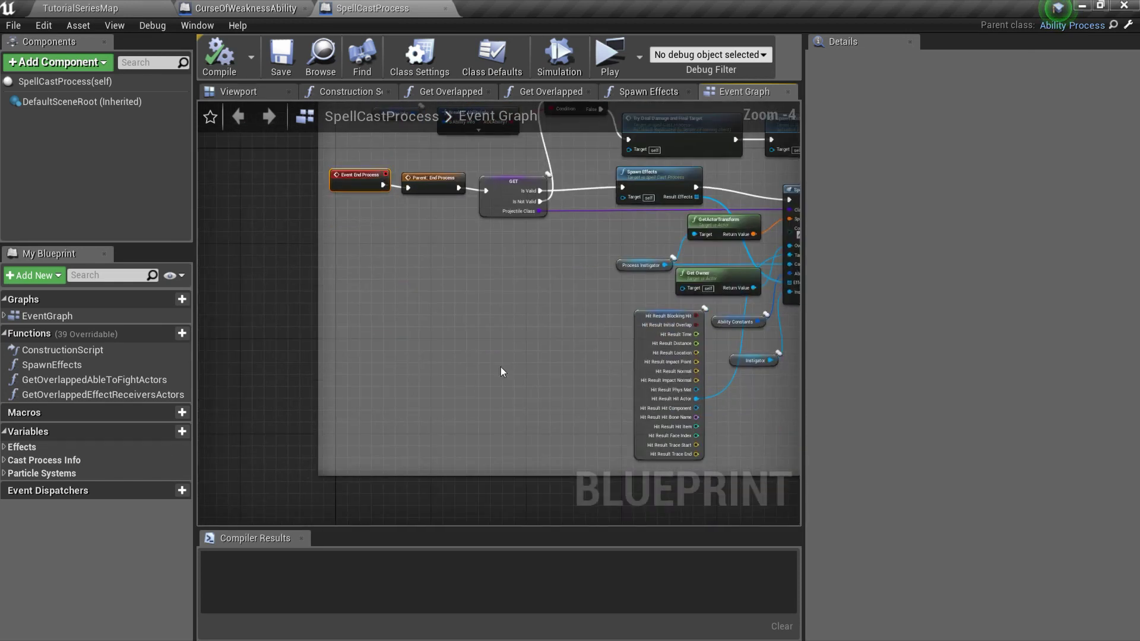
scroll(501, 372, "down", 2)
right_click_drag(506, 453, 451, 222)
right_click_drag(519, 427, 490, 113)
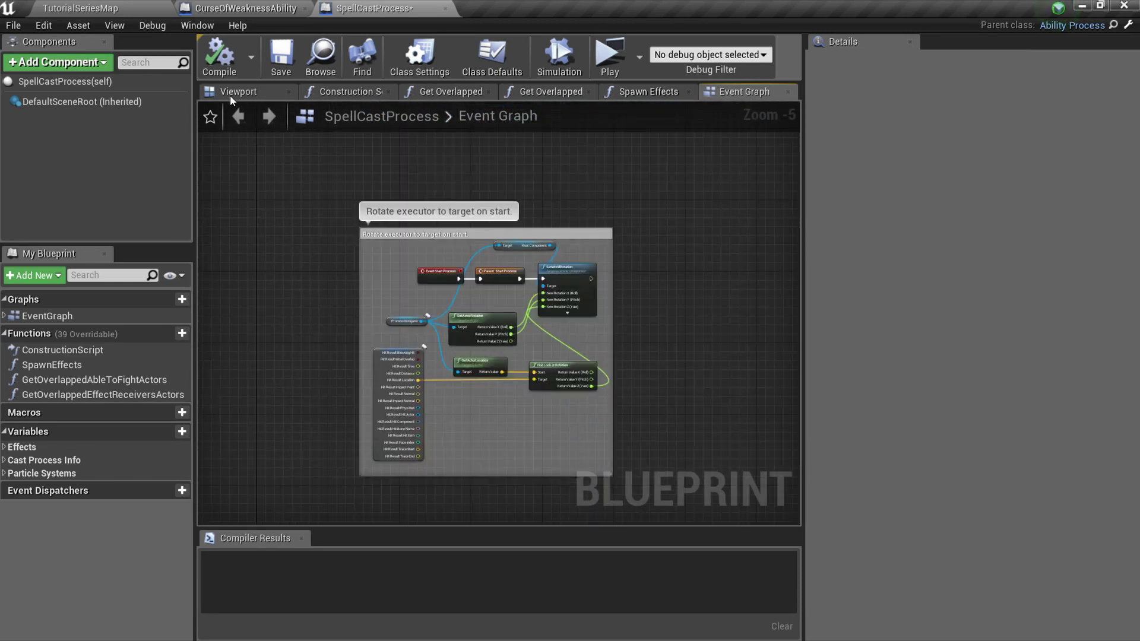
left_click(130, 7)
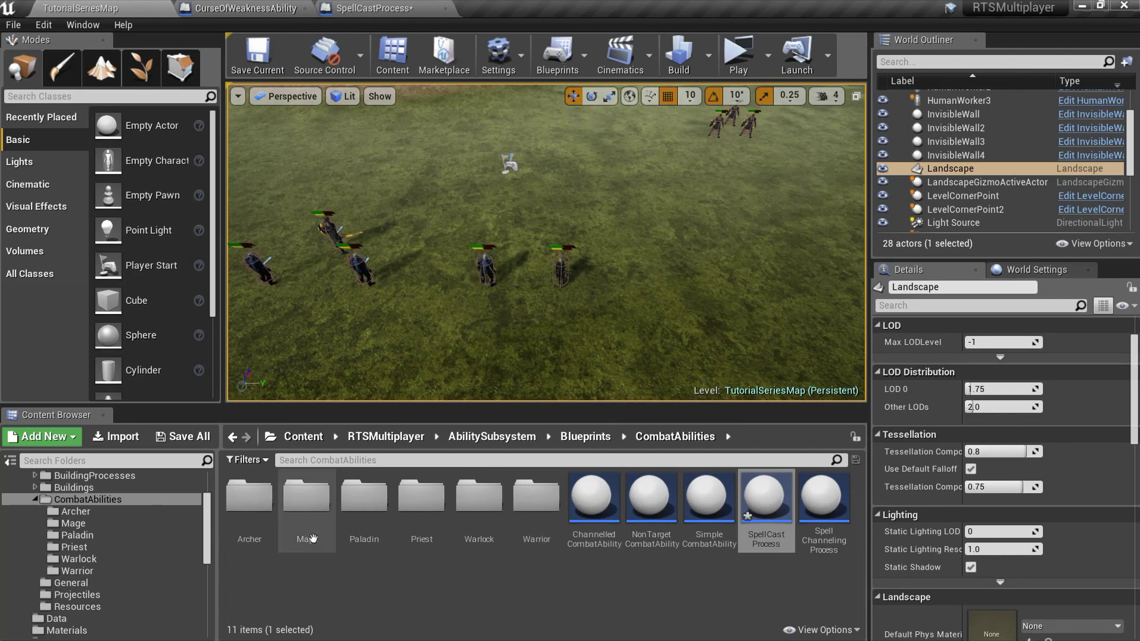
- Open DispellCastProcess from the Mage folder and find its Event End Process node
double_click(307, 496)
double_click(321, 523)
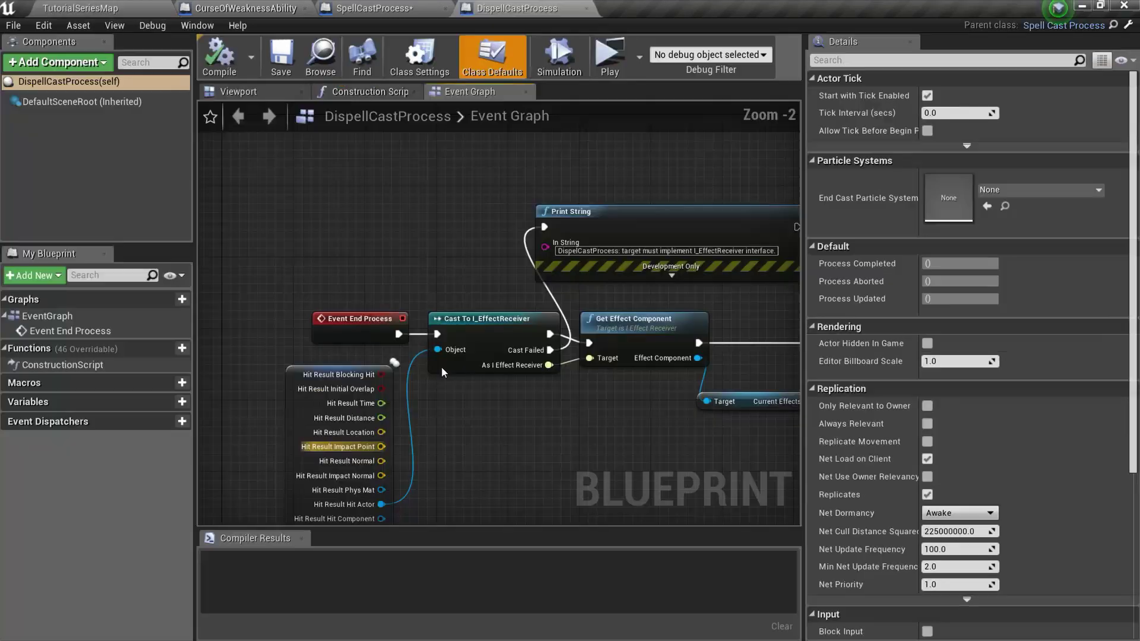
scroll(441, 366, "down", 6)
right_click_drag(580, 473, 478, 386)
scroll(321, 262, "up", 8)
right_click_drag(320, 262, 415, 381)
left_click(360, 290)
- Look over the Print String, Branch and Dispel nodes in the DispellCastProcess graph
scroll(359, 290, "down", 1)
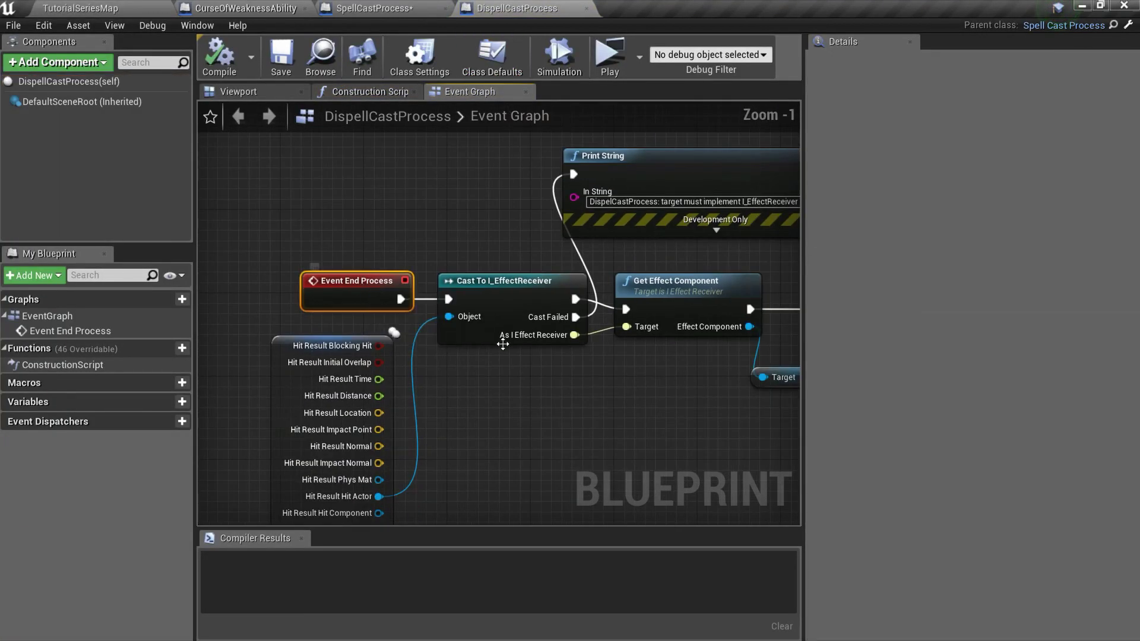
right_click_drag(504, 339, 358, 362)
right_click_drag(741, 354, 606, 252)
scroll(527, 334, "down", 1)
right_click_drag(794, 248, 611, 298)
left_click(611, 298)
right_click_drag(525, 314, 601, 322)
left_click_drag(279, 208, 713, 436)
left_click(690, 427)
right_click_drag(620, 428, 645, 427)
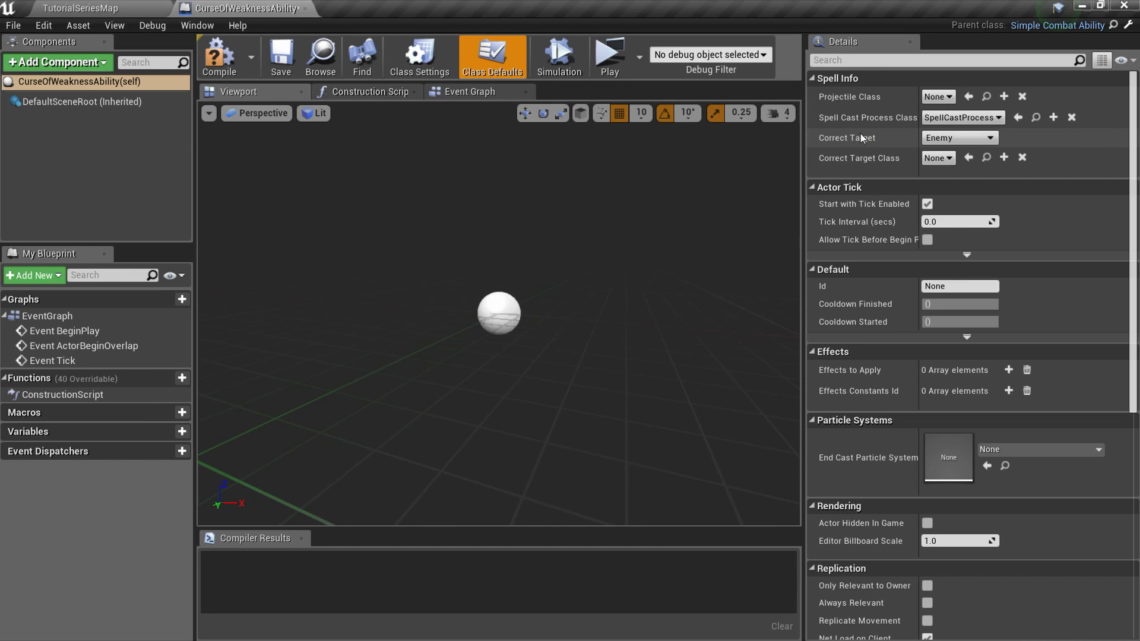
- Keep Enemy as Correct Target and set Correct Target Class to BaseRTSUnit
left_click(958, 137)
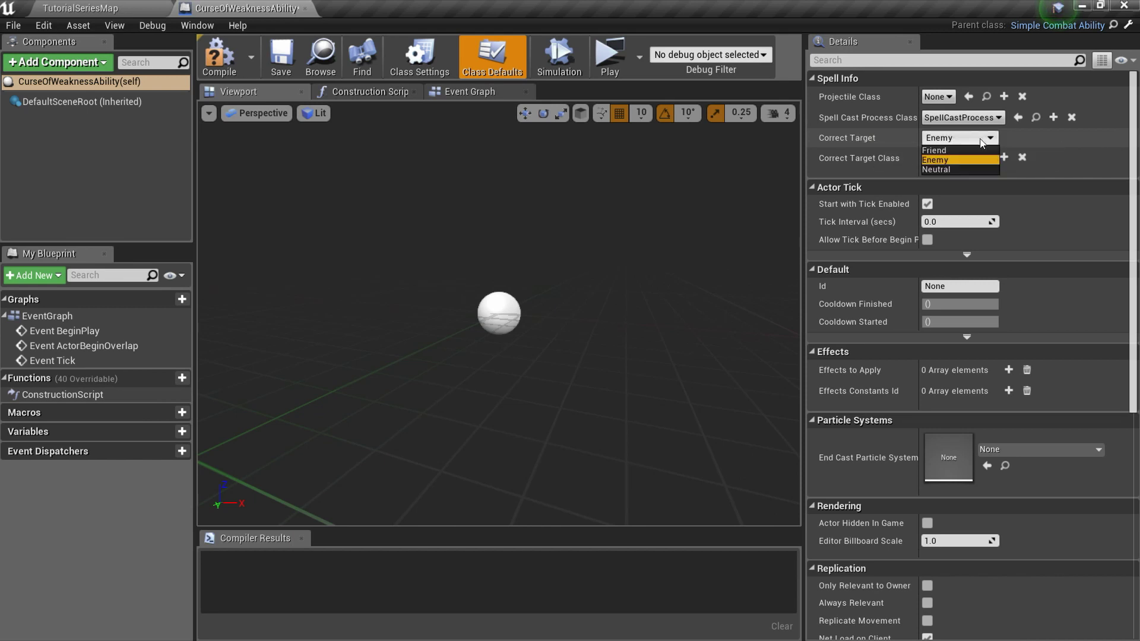
left_click(946, 159)
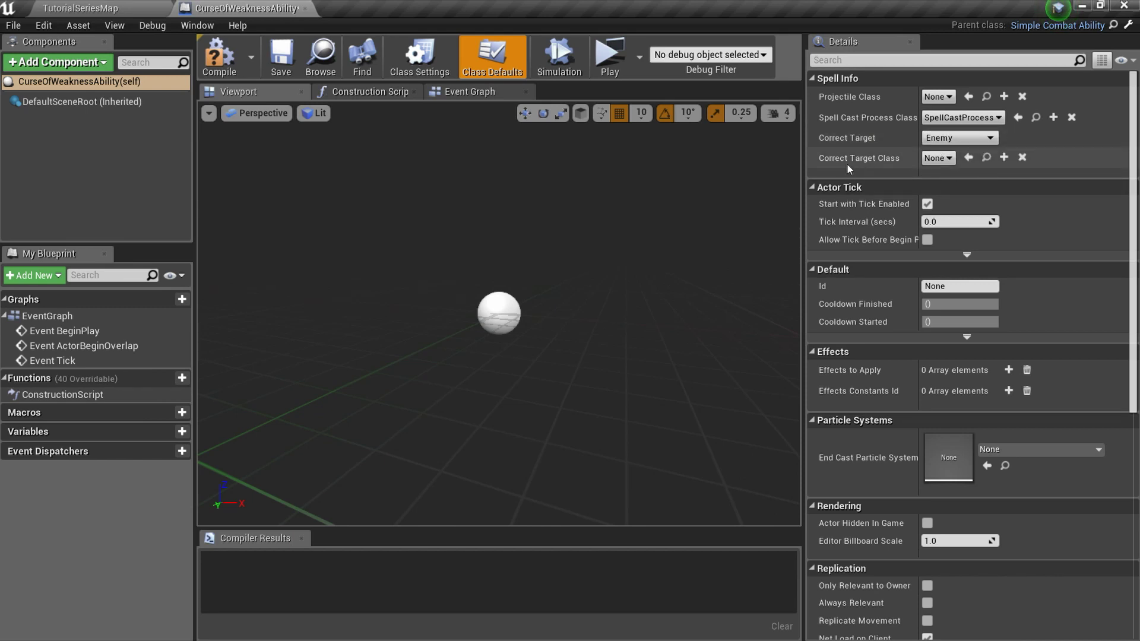
left_click(937, 158)
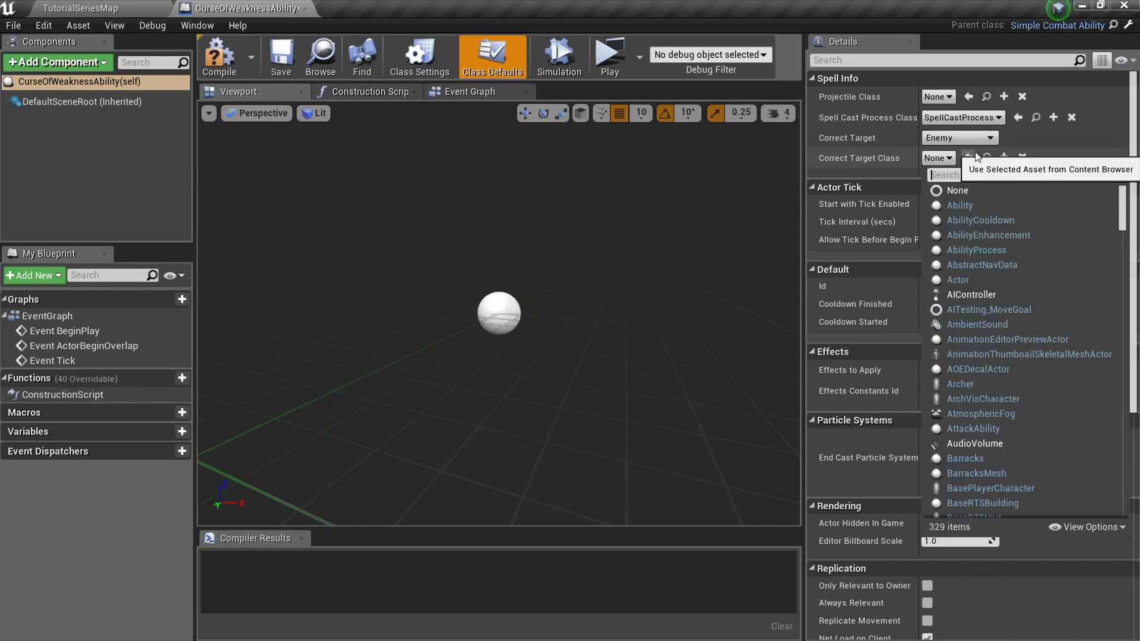
type("BaseRt")
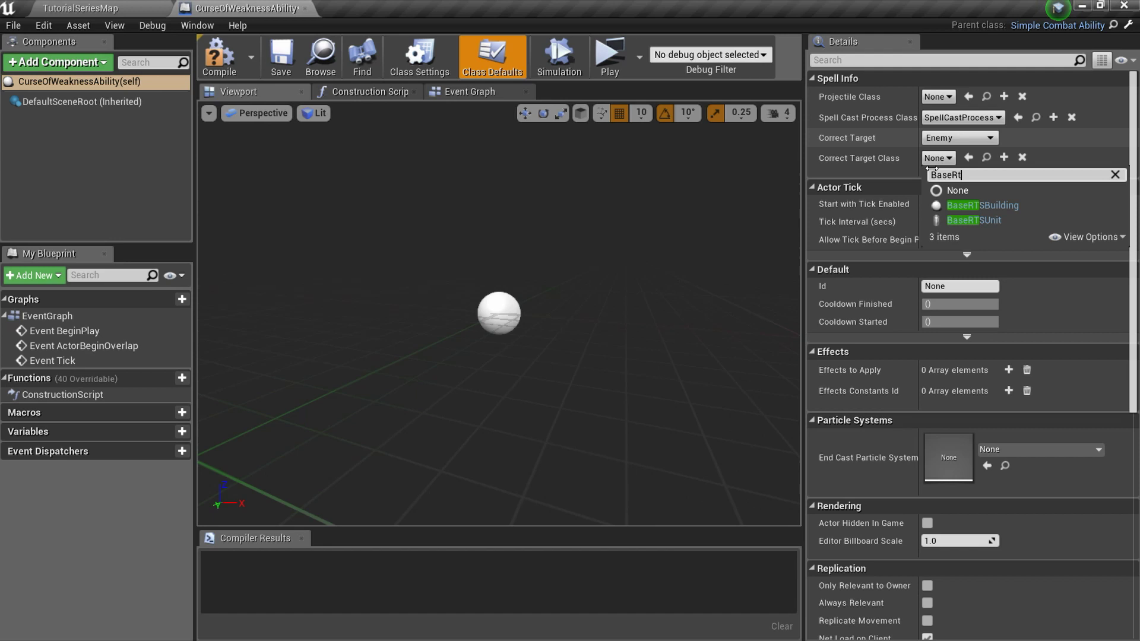
left_click(986, 220)
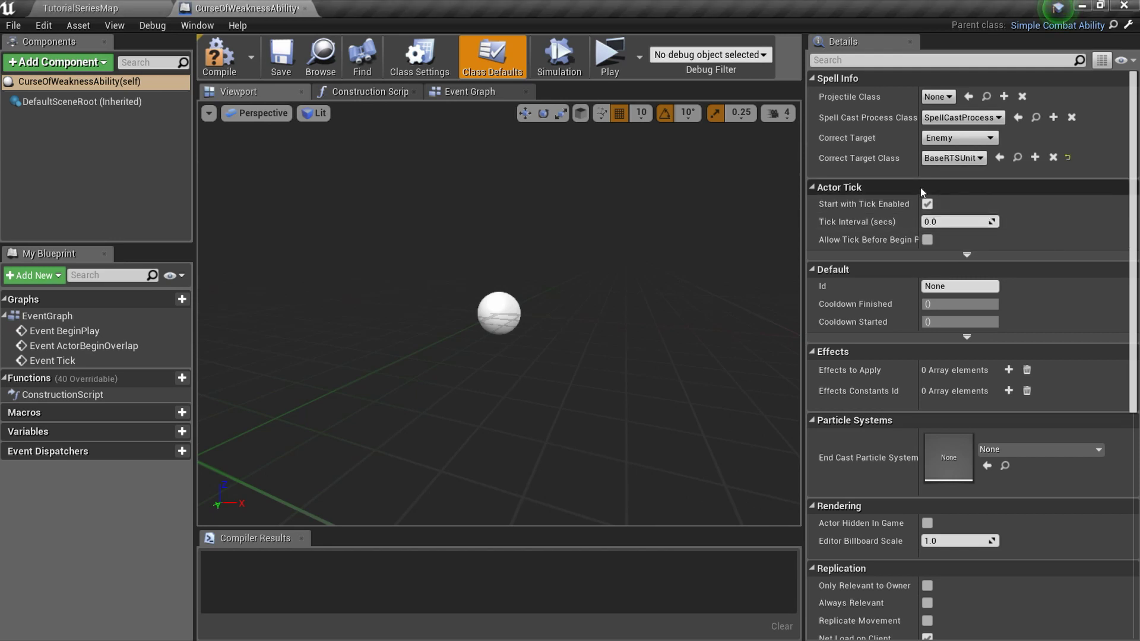
- Set the Id to CURSE_OF_WEAKNESS and add one empty Effects to Apply element
left_click(951, 286)
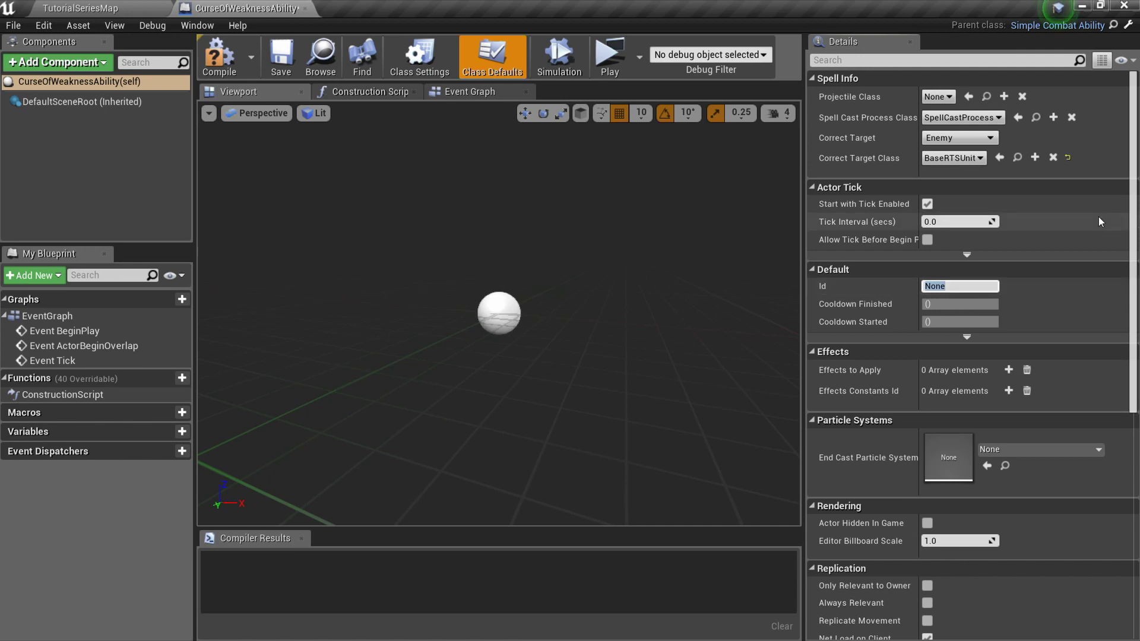
type("CURSE_OF_WEAKNESS")
key("Return")
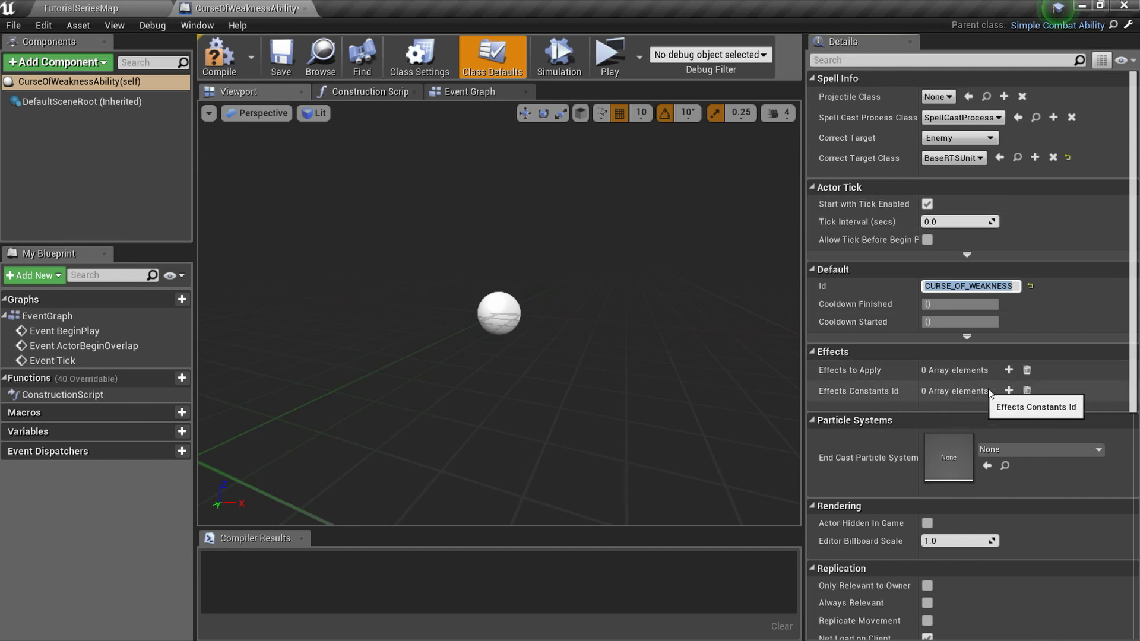
left_click(1009, 370)
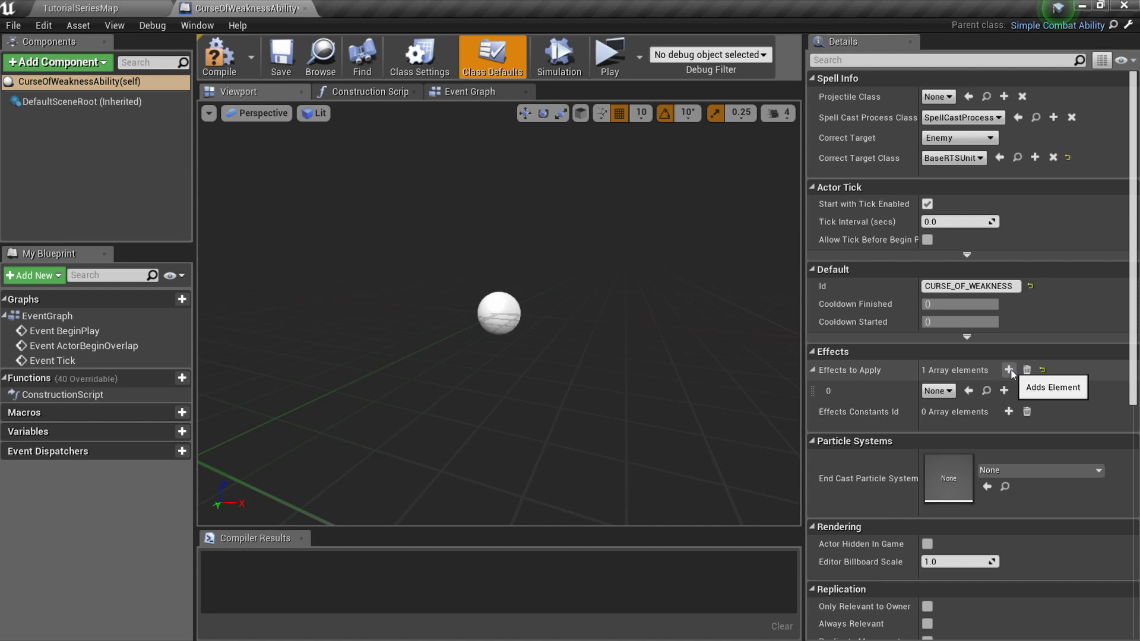
left_click(949, 392)
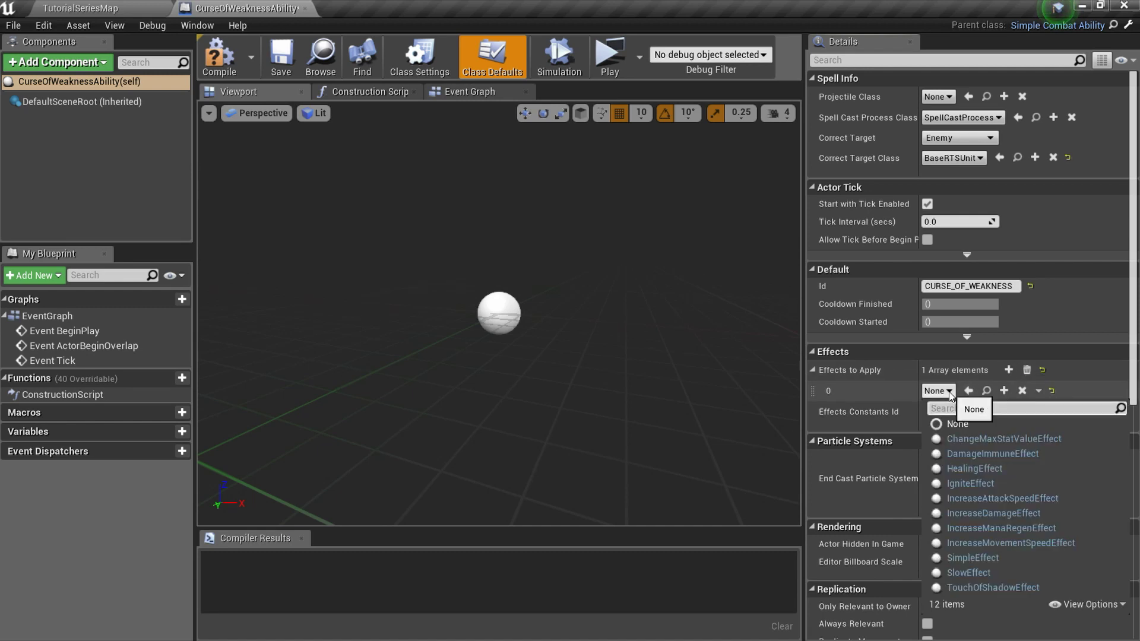
key("Escape")
left_click(1039, 470)
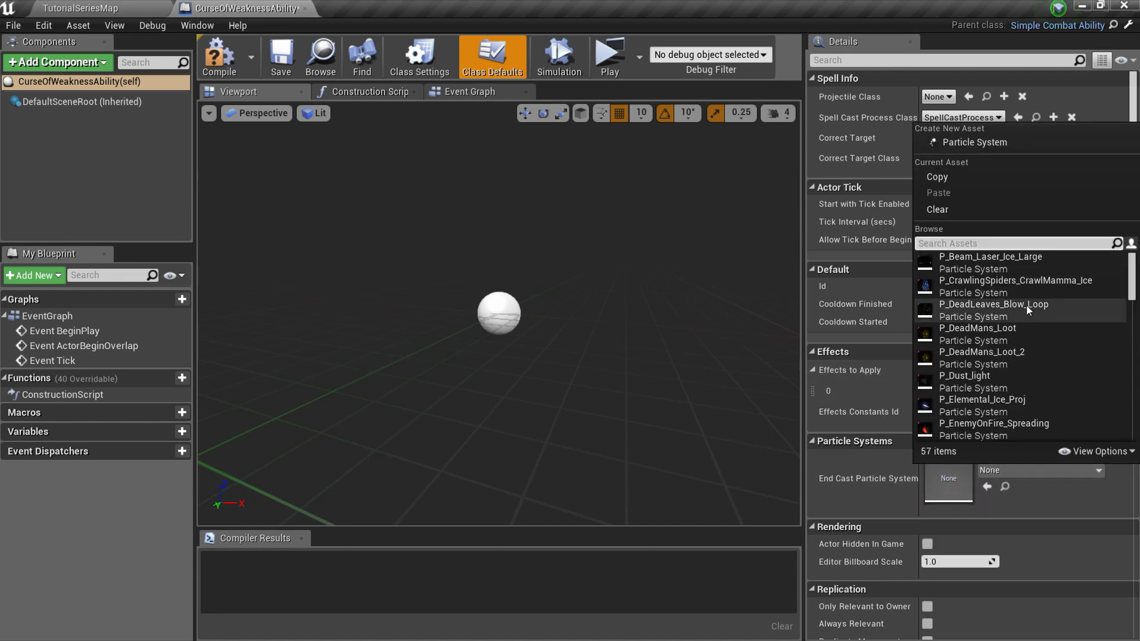
left_click(1006, 466)
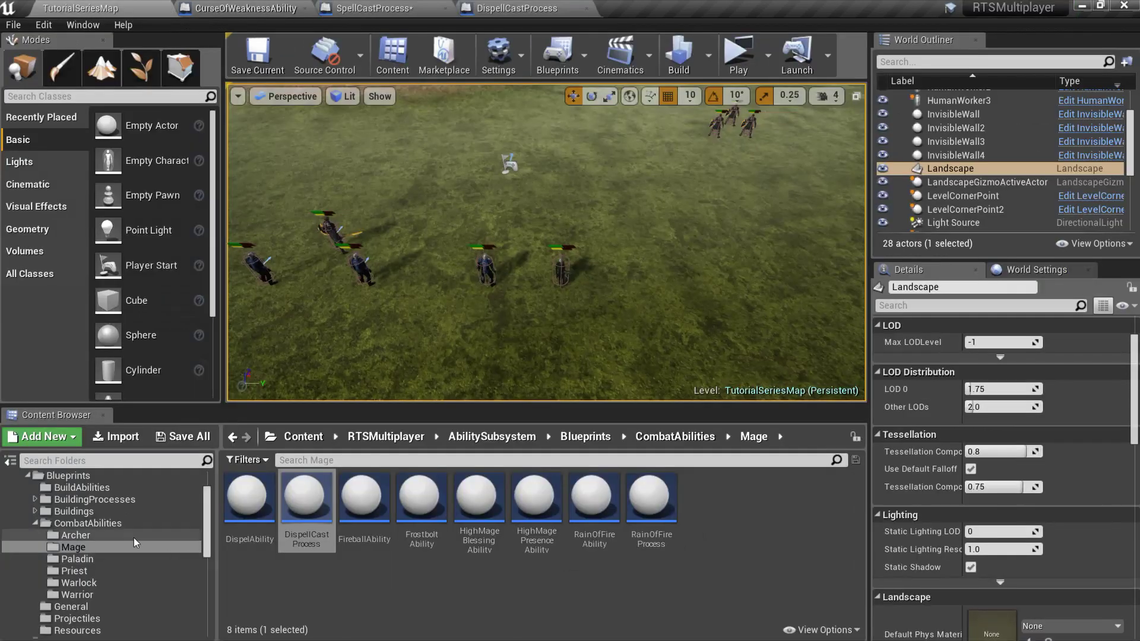
scroll(133, 538, "up", 3)
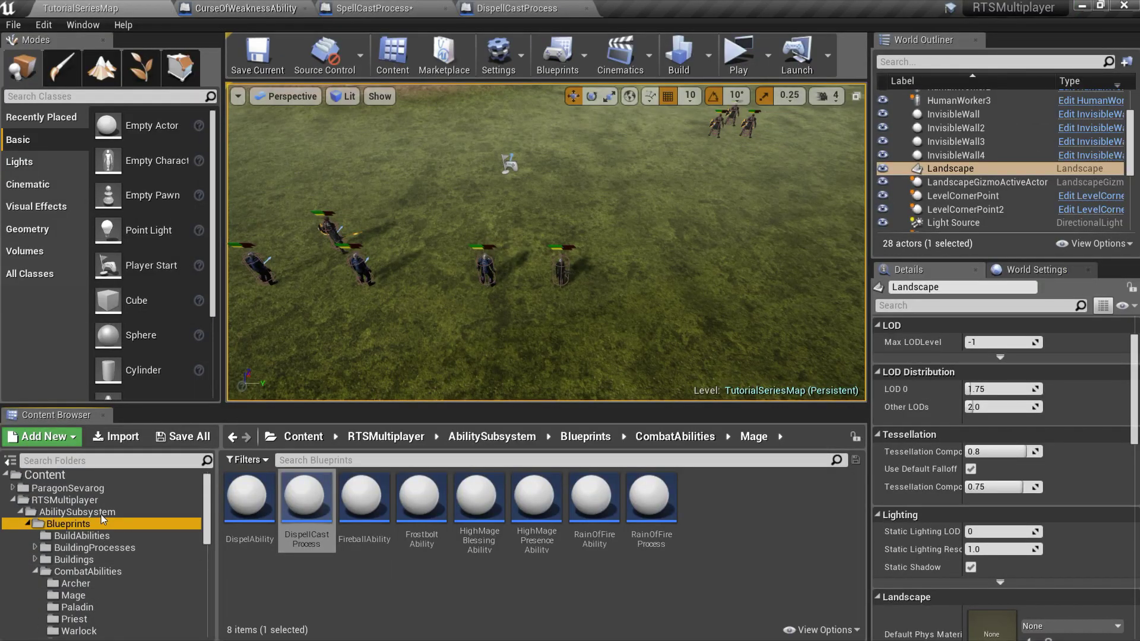
- Add a row named CURSE_OF_WEAKNESS to Data/AbilitiesDataTable and save
left_click(101, 515)
double_click(308, 514)
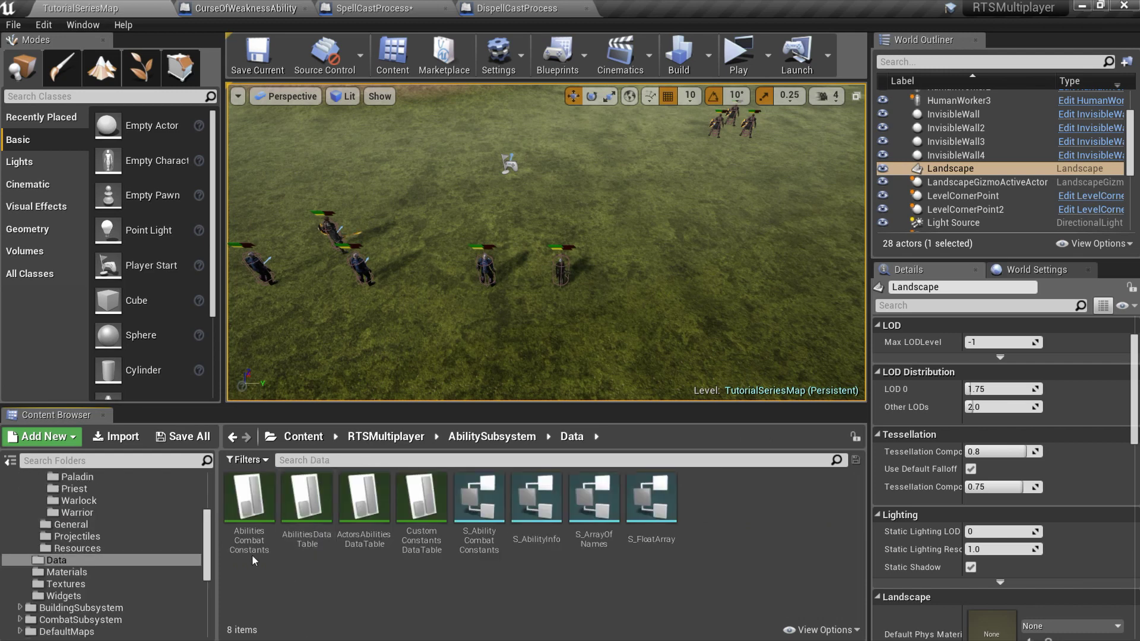
double_click(310, 523)
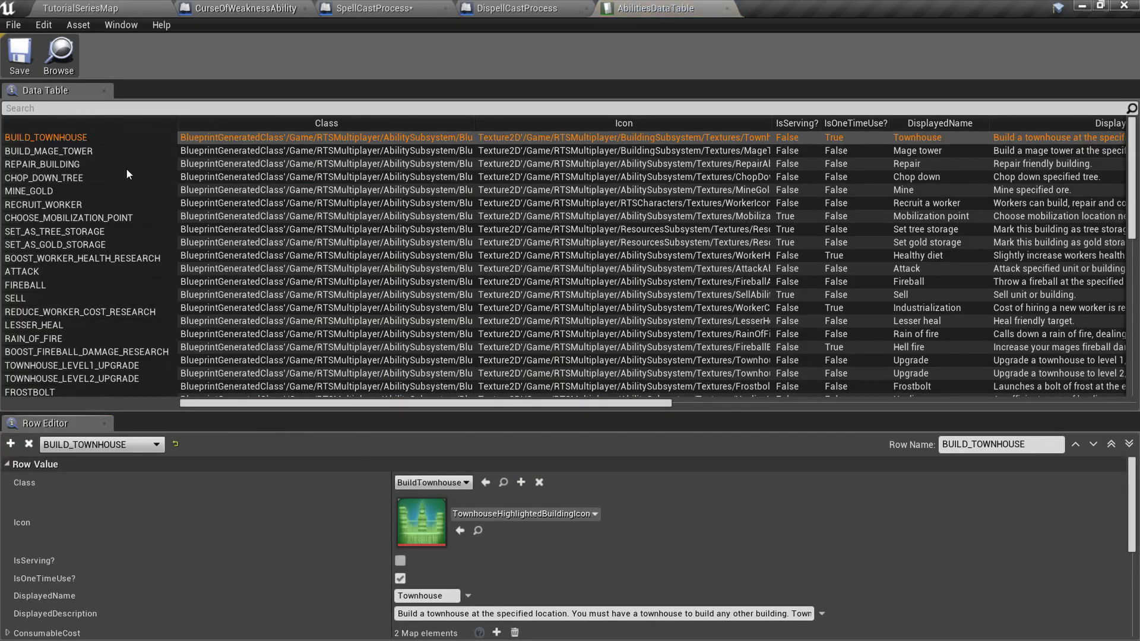
left_click(10, 444)
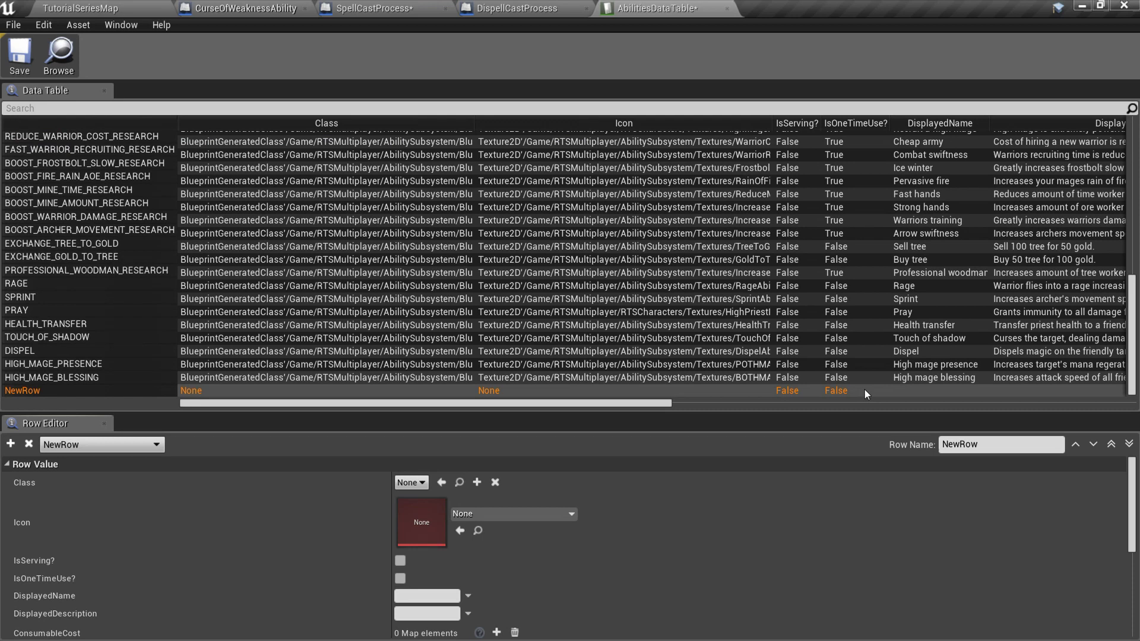
double_click(965, 449)
type("CURSE_OF_WEAKNESS")
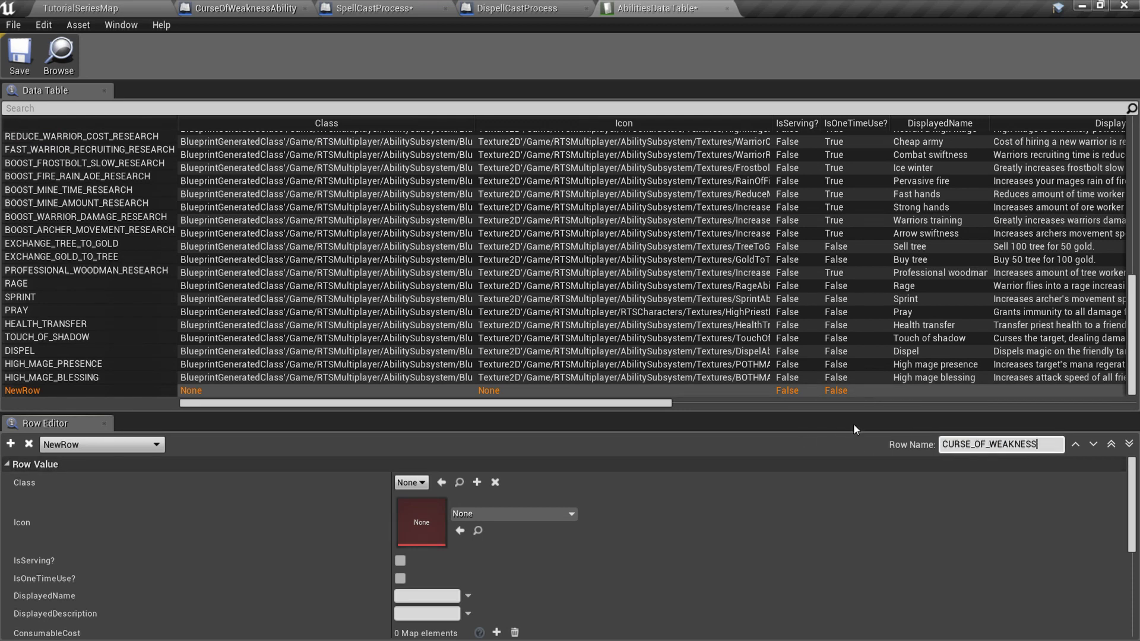
left_click(24, 59)
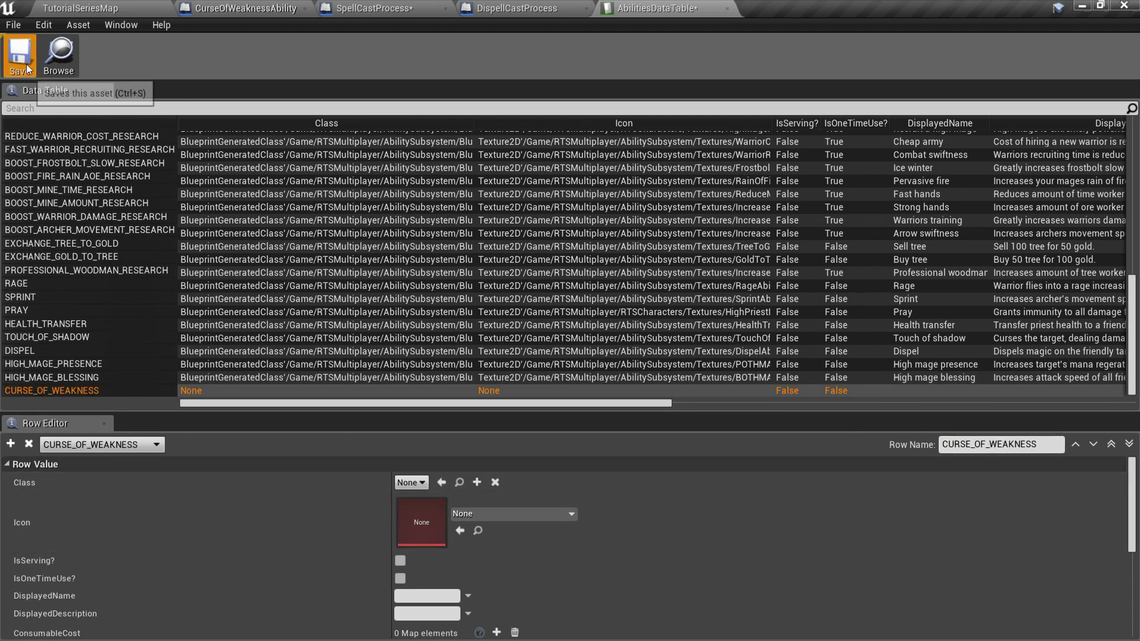
- Set the row's Class to CurseOfWeaknessAbility and its Icon to TouchOfShadowAbilityIcon
left_click(411, 483)
type("curse")
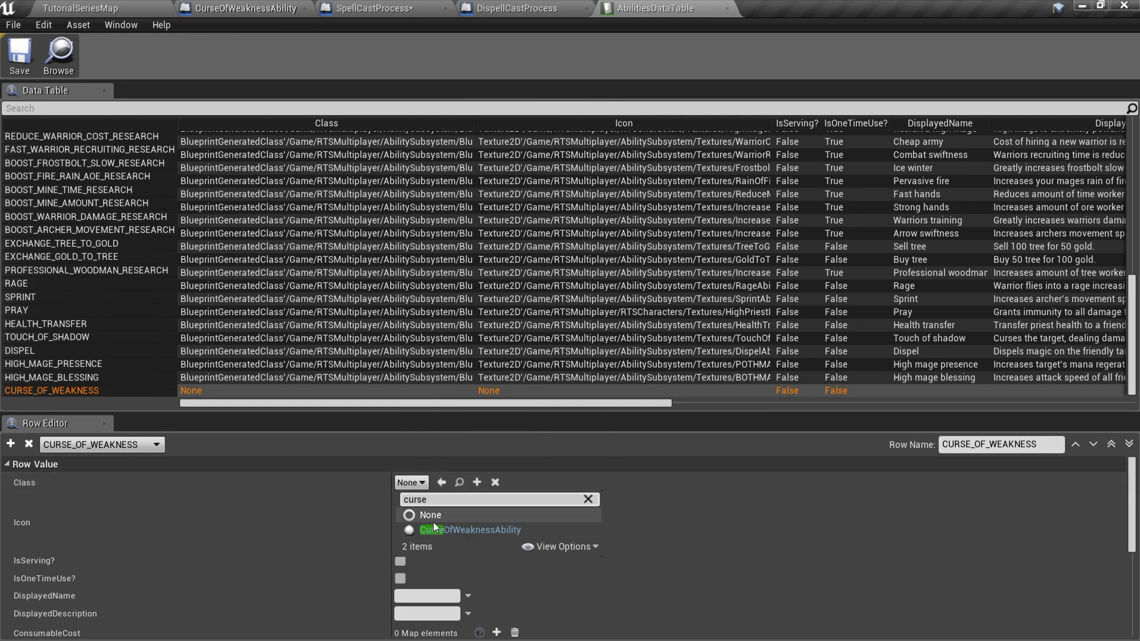
left_click(435, 528)
left_click(518, 515)
type("touch of")
left_click(516, 304)
scroll(465, 514, "down", 2)
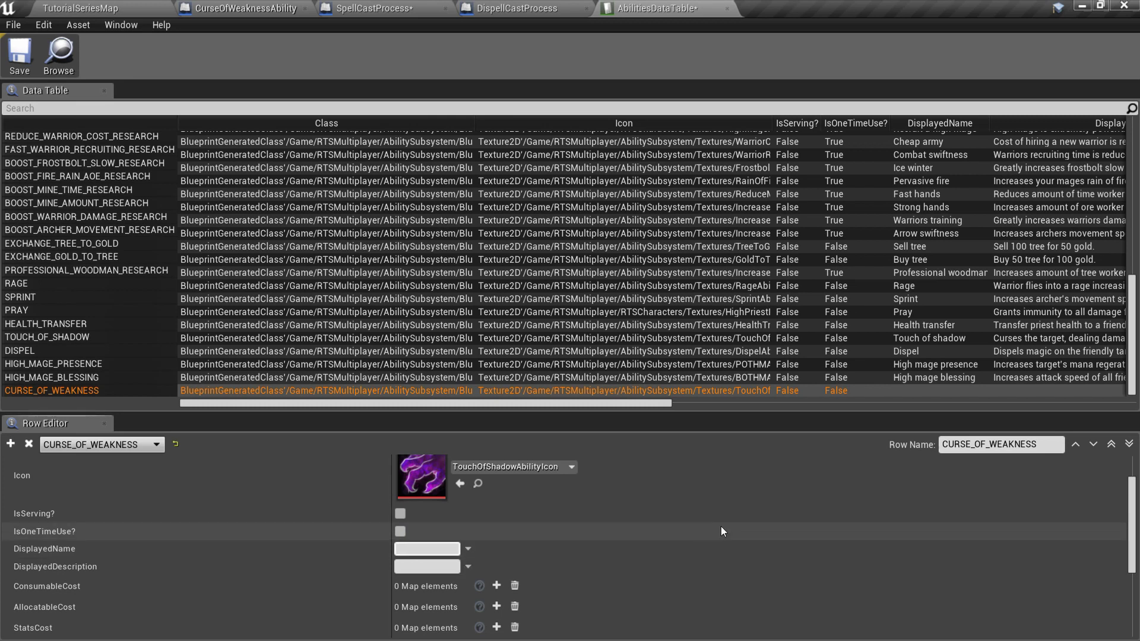
- Enter display name 'Curse of weakness', its slowing damage-over-time description, and add a consumable cost
type("Curse of weakness")
key("Tab")
scroll(592, 536, "down", 1)
type("Curse all targets in the selected area, slow")
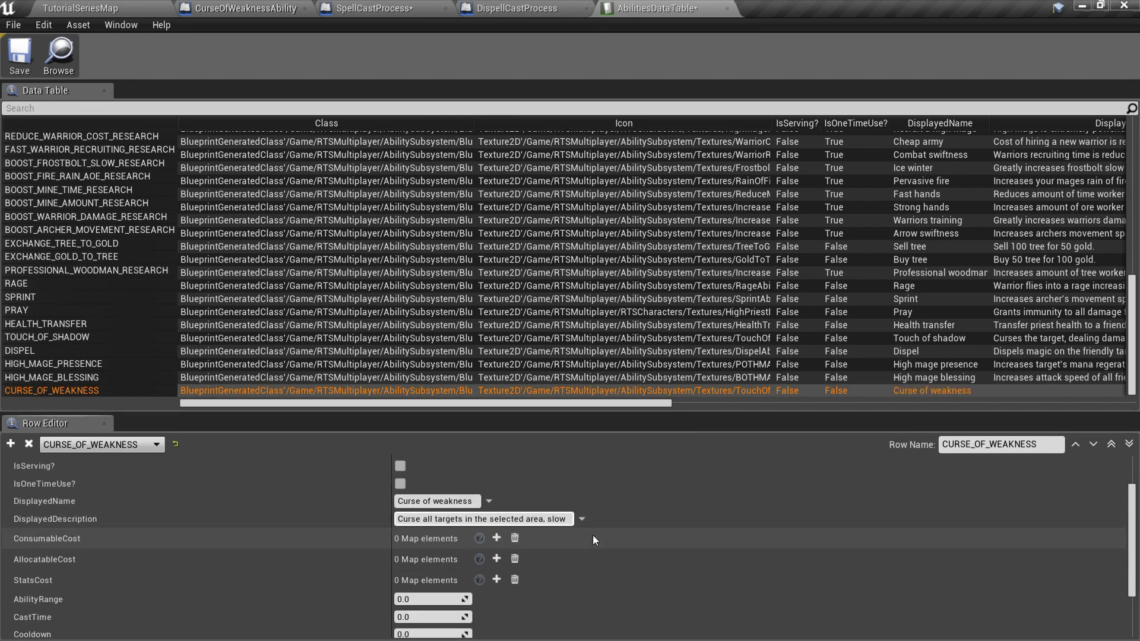
type("ing them and deal damage over time.")
scroll(179, 500, "down", 1)
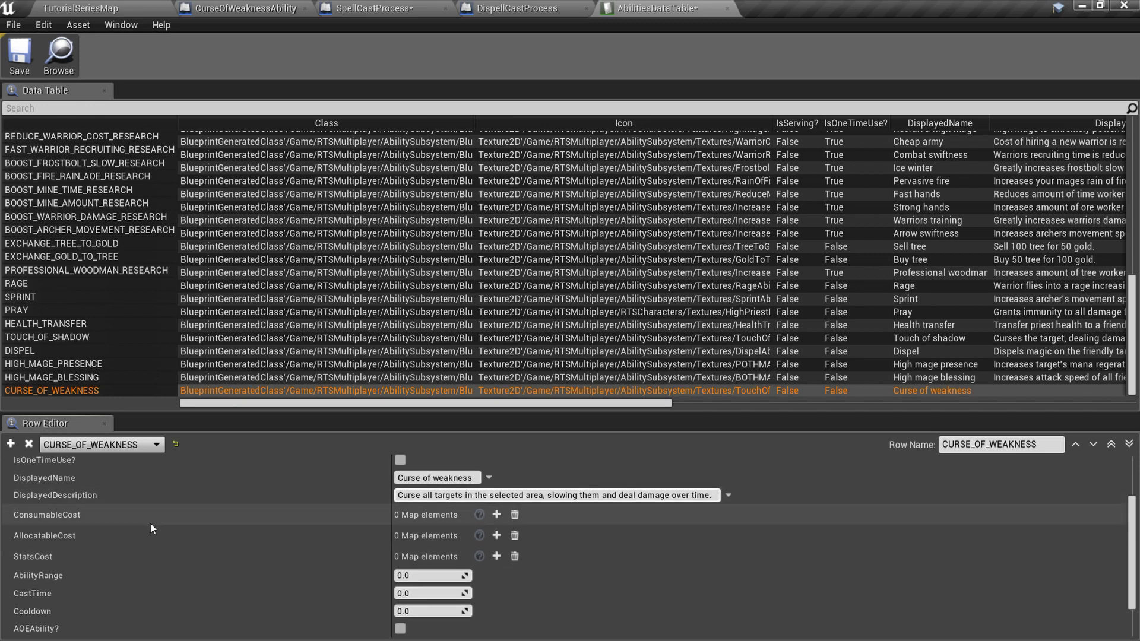
left_click(497, 515)
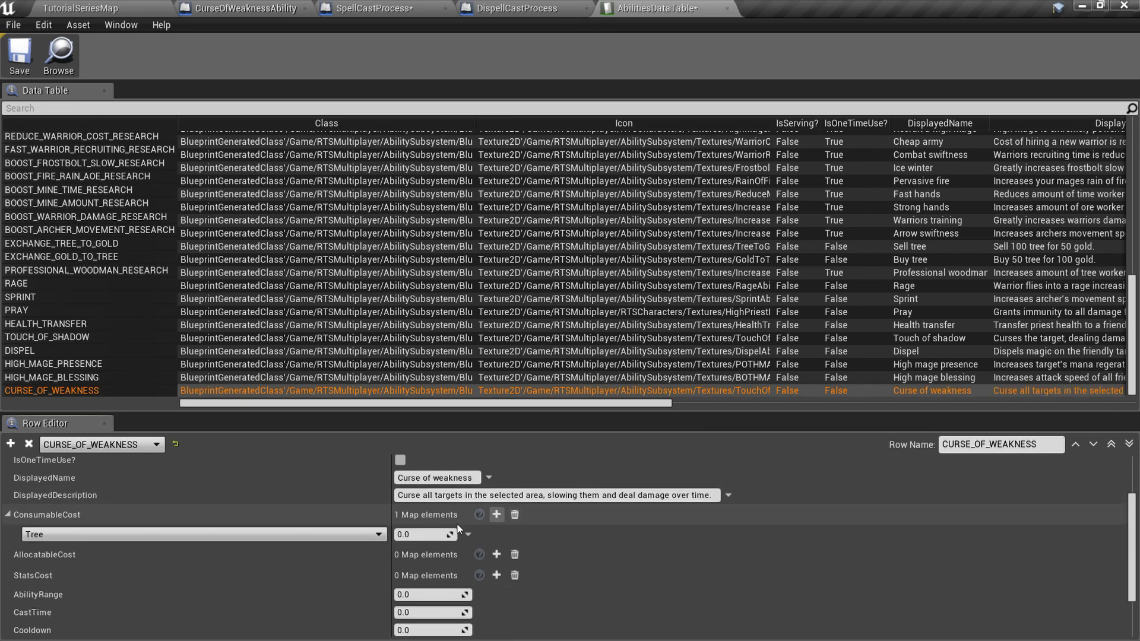
- Keep Tree as the consumable cost resource and make Mana the stats cost resource
left_click(332, 537)
left_click(145, 537)
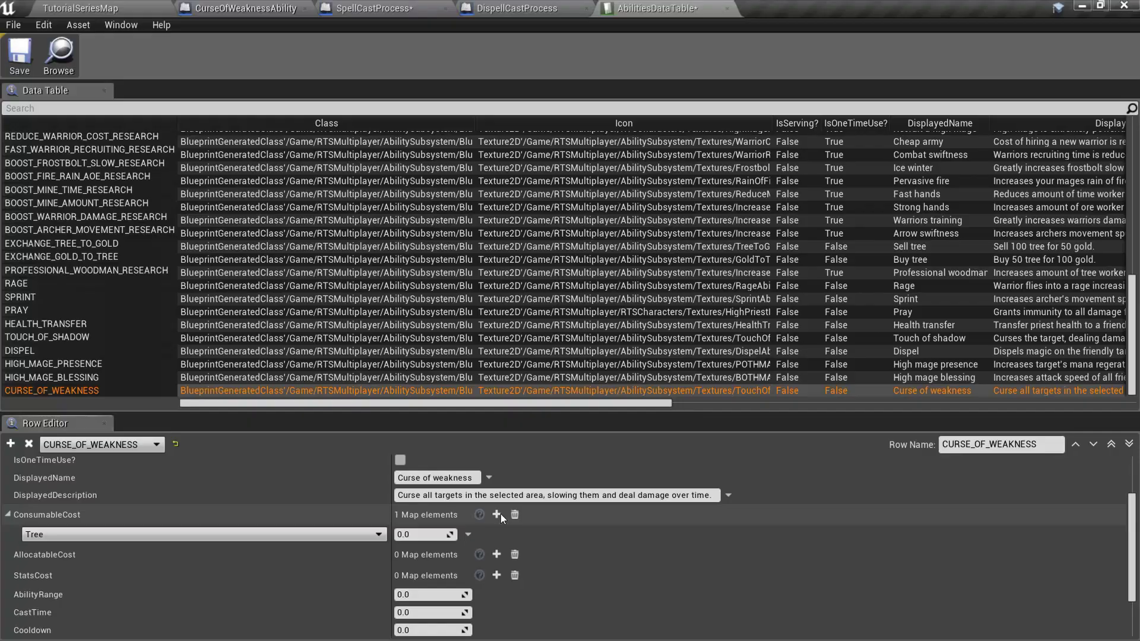
left_click(202, 528)
left_click(166, 556)
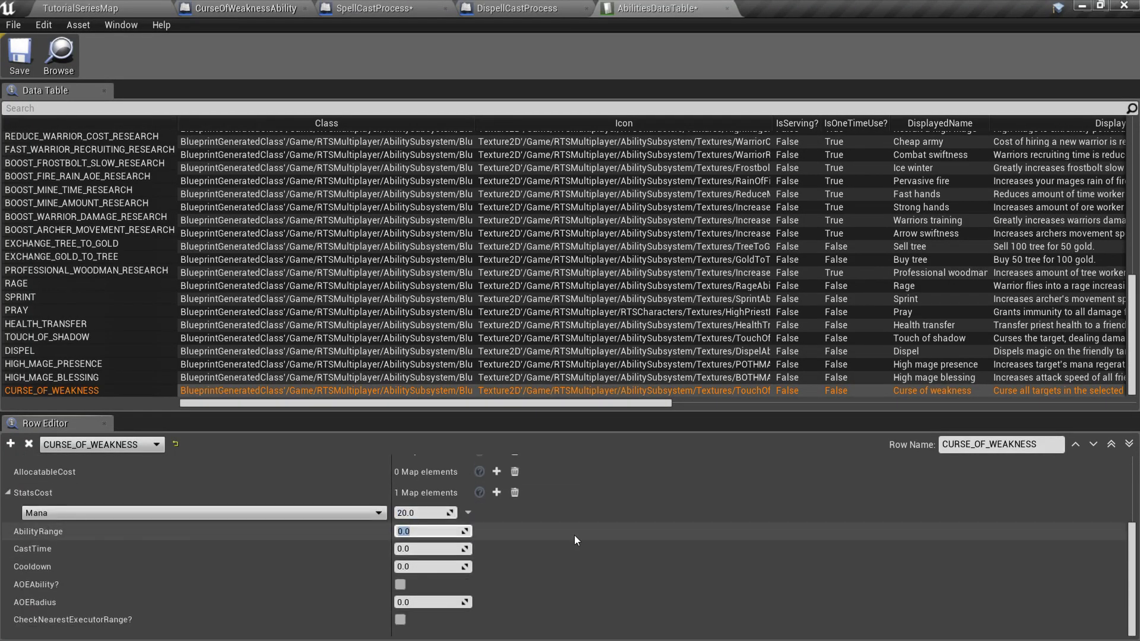
- Set ability range 550 and cast time 1.5, and enable area of effect
type("550")
key("Return")
key("Tab")
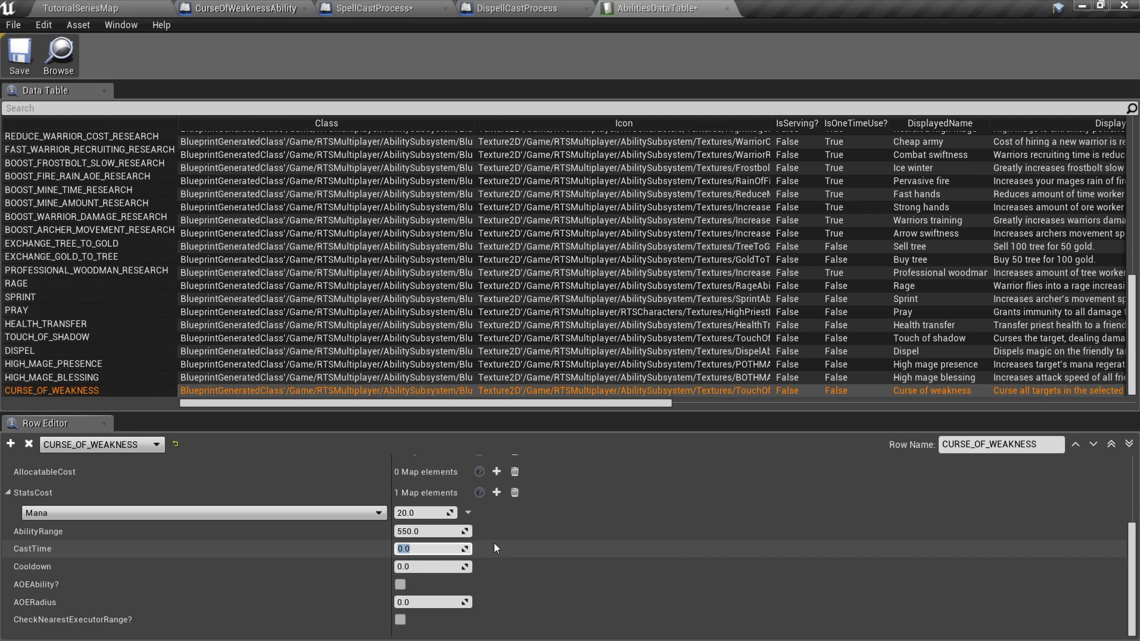
type("1.5")
key("Return")
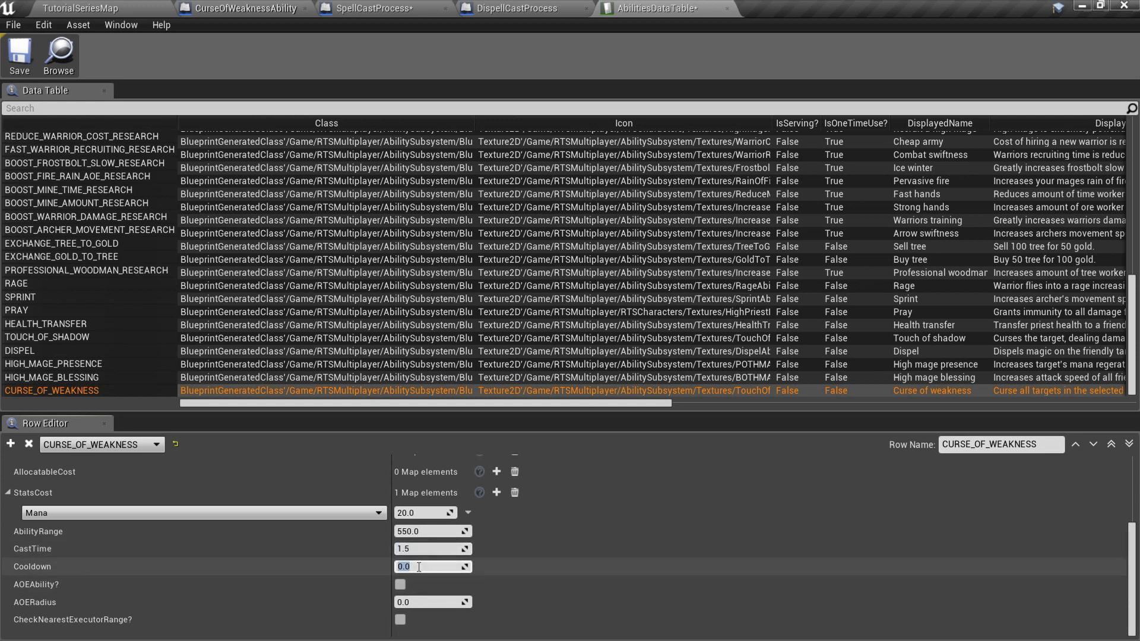
left_click(400, 584)
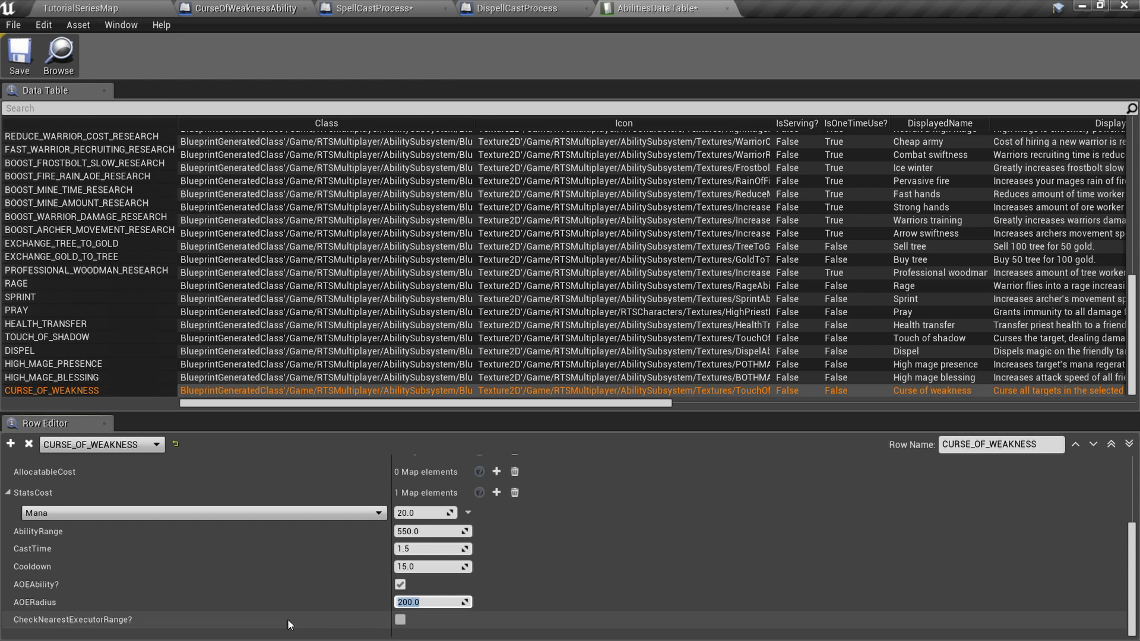
- Save AbilitiesDataTable, open ActorsAbilitiesDataTable and select the WARLOCK row
key("ctrl+s")
left_click(112, 12)
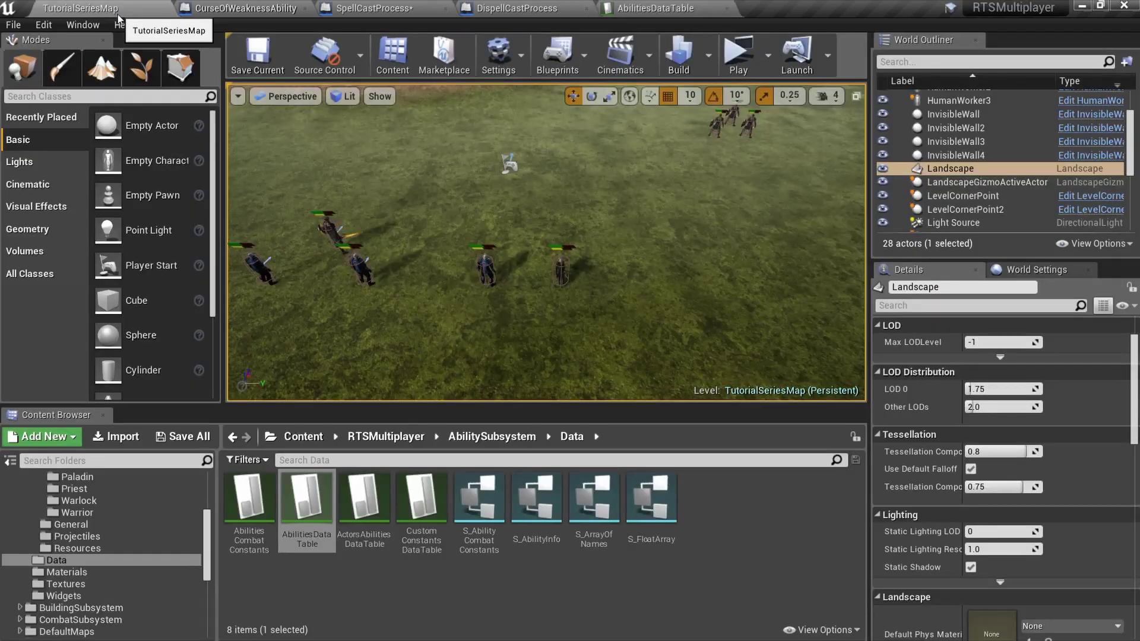
double_click(306, 499)
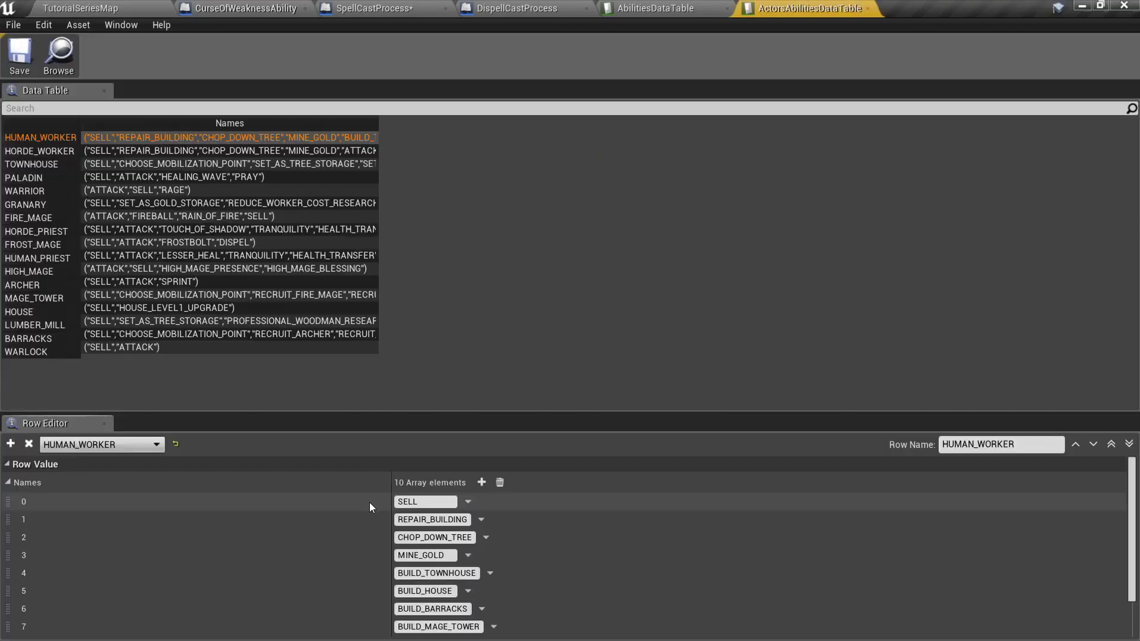
left_click(27, 352)
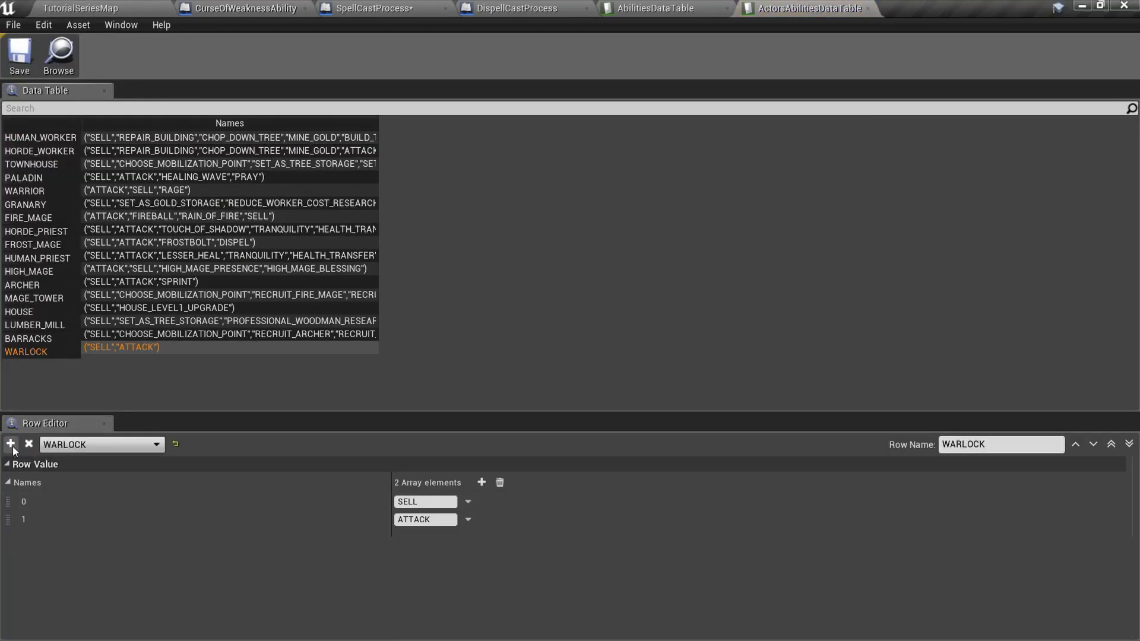
- Add CURSE_OF_WEAKNESS as a new WARLOCK ability entry and save the table
left_click(482, 482)
left_click(432, 537)
type("CURSE_OF_WEAKNESS")
key("Return")
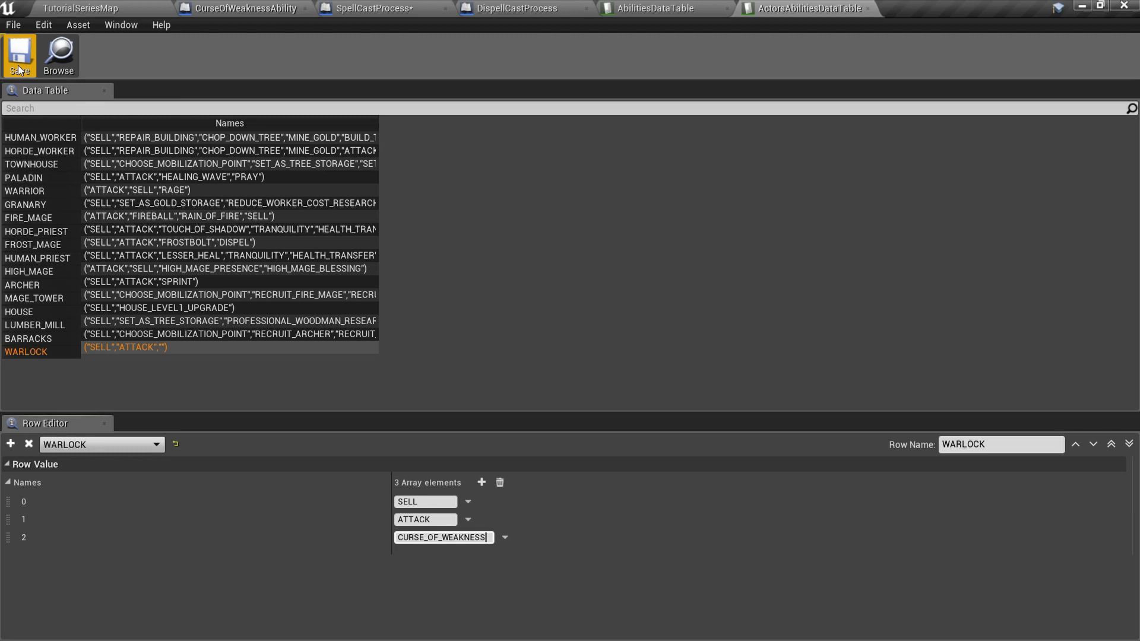
left_click(80, 8)
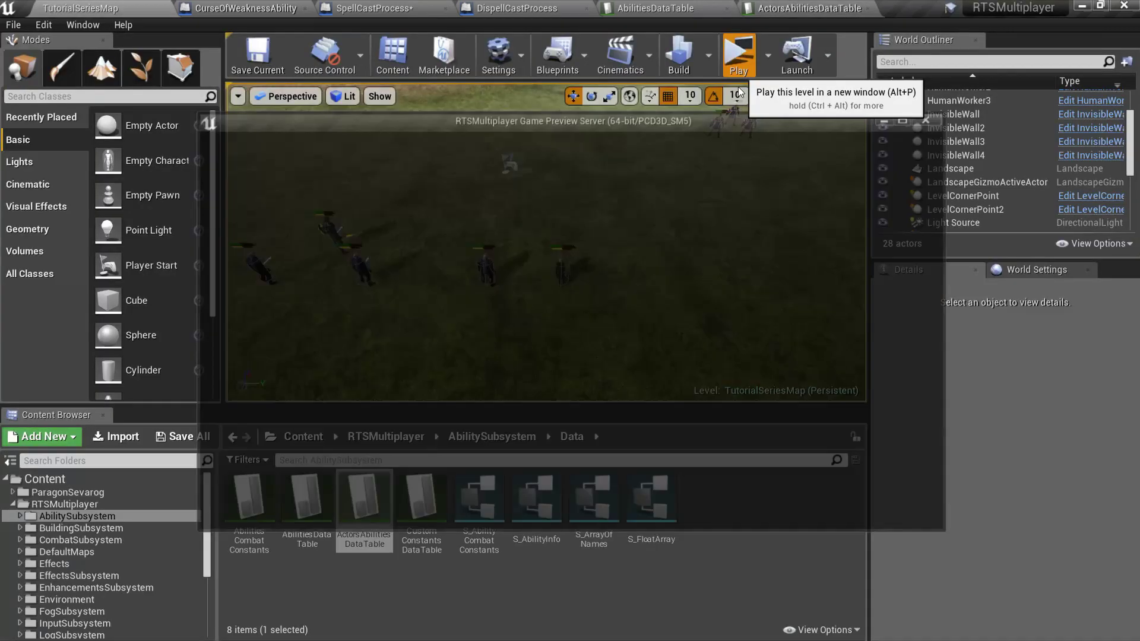
- Start a play test and select the Warlock unit
left_click(738, 55)
key("s")
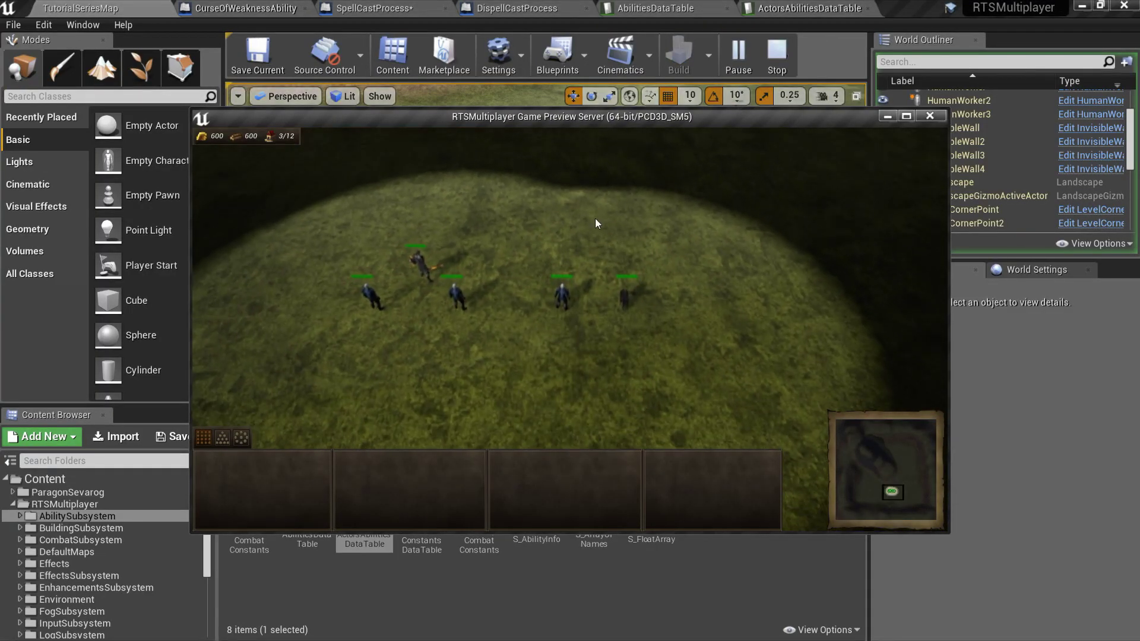
left_click_drag(595, 218, 687, 355)
key("d")
scroll(583, 354, "up", 5)
- Aim Curse of Weakness at a distant spot, then move the Warlock closer to enemies
mouse_move(539, 467)
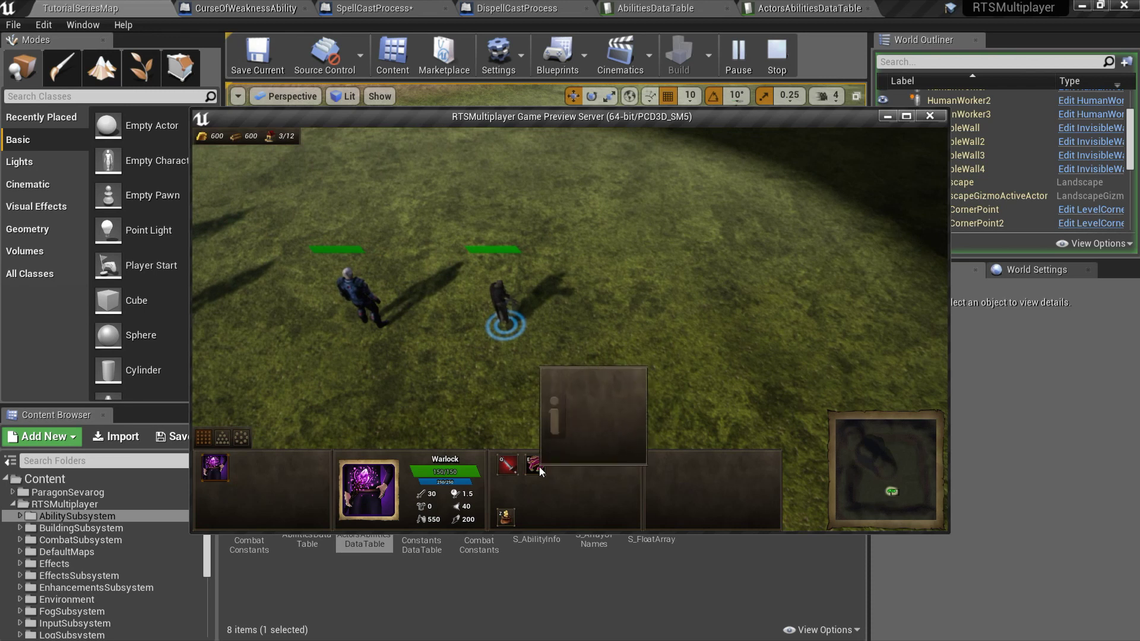
left_click(539, 467)
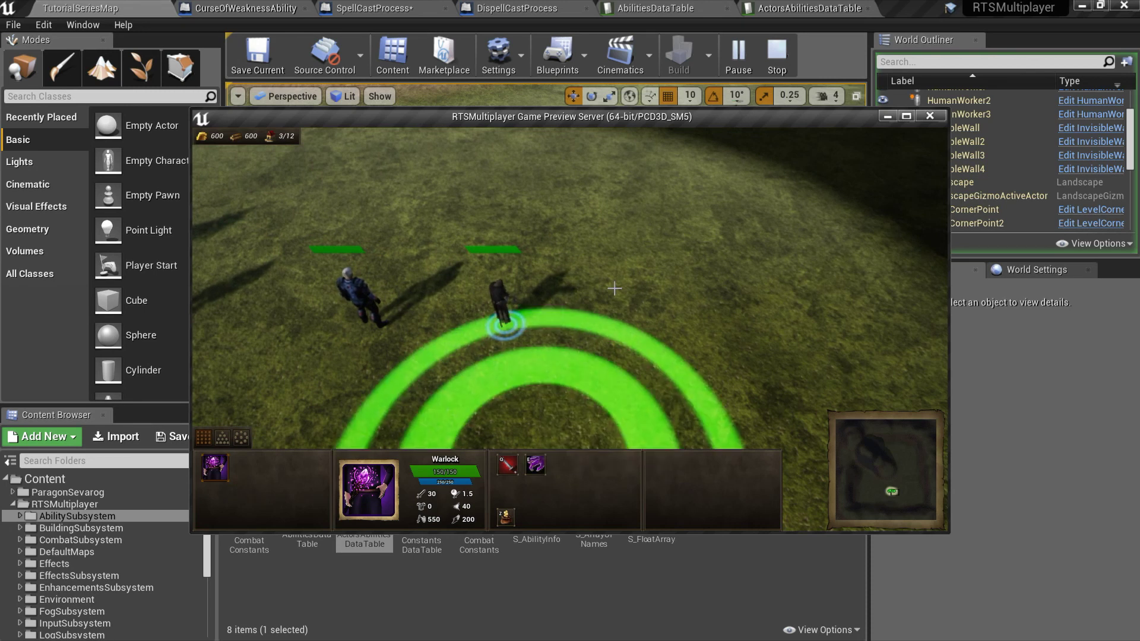
left_click(894, 160)
key("w")
right_click(587, 301)
key("d")
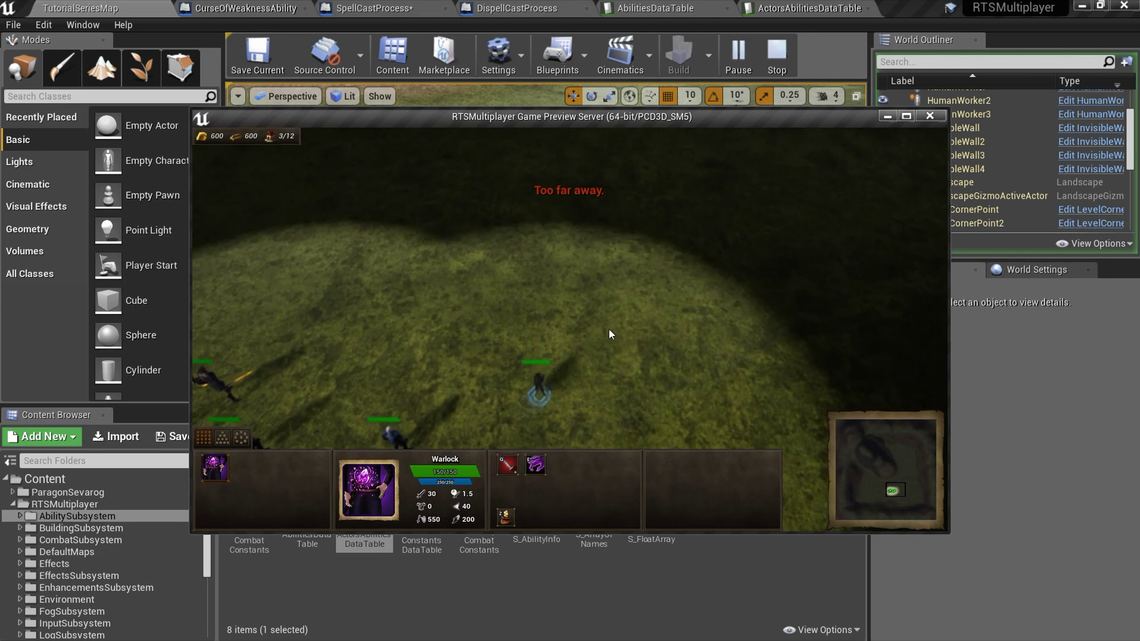
- Cast Curse of Weakness with E on the enemy units, repositioning the Warlock between casts
key("e")
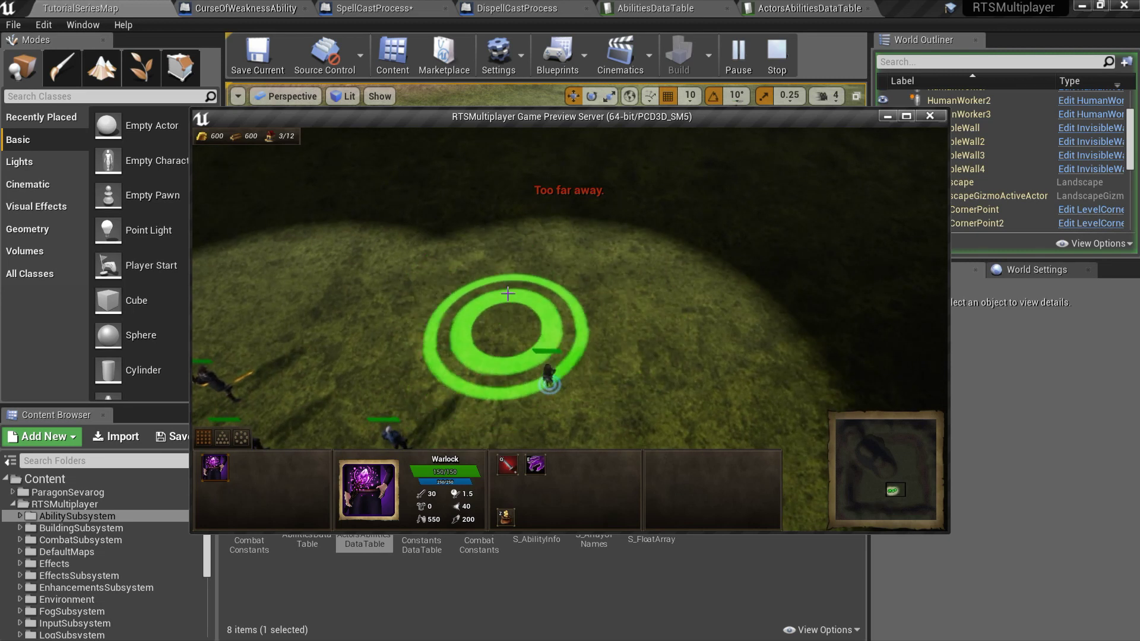
left_click(508, 294)
scroll(558, 376, "up", 2)
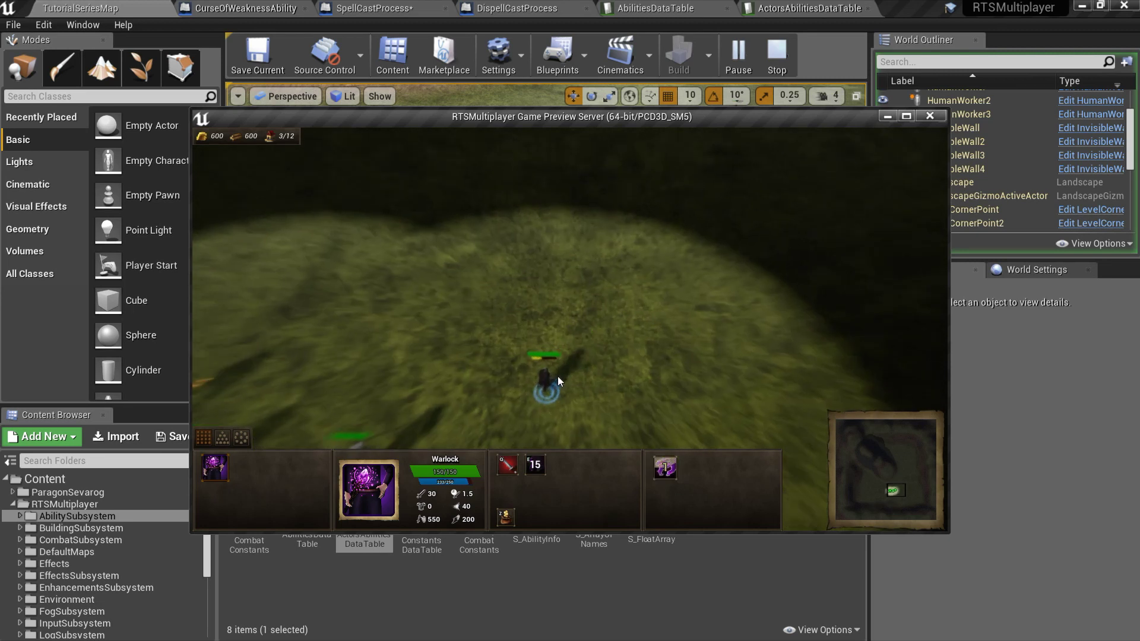
right_click(623, 381)
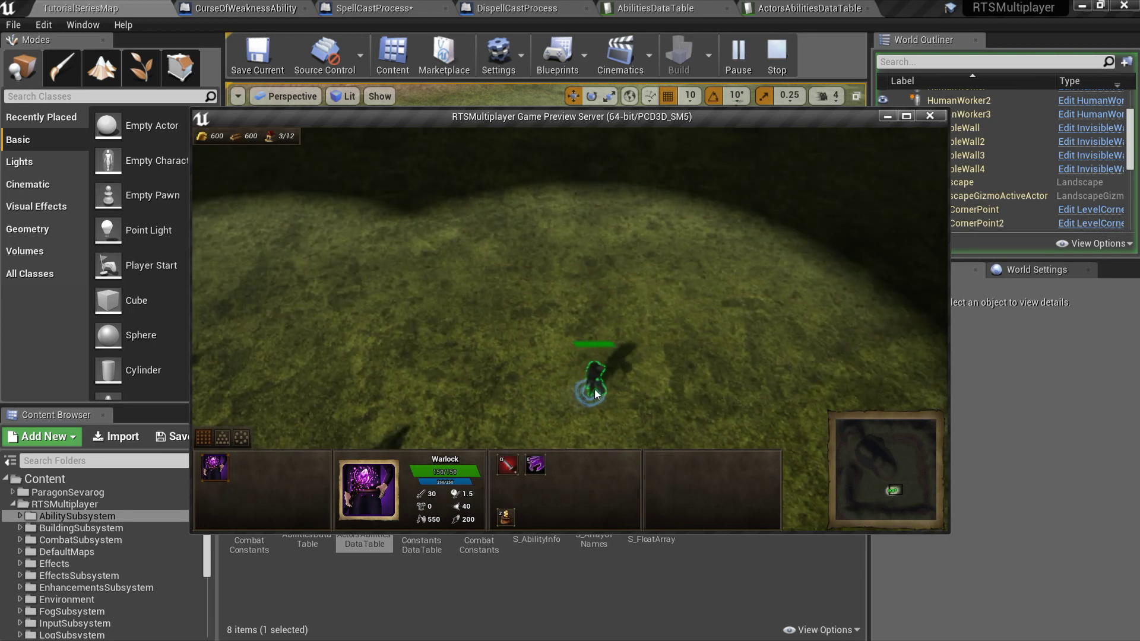
key("e")
left_click(509, 272)
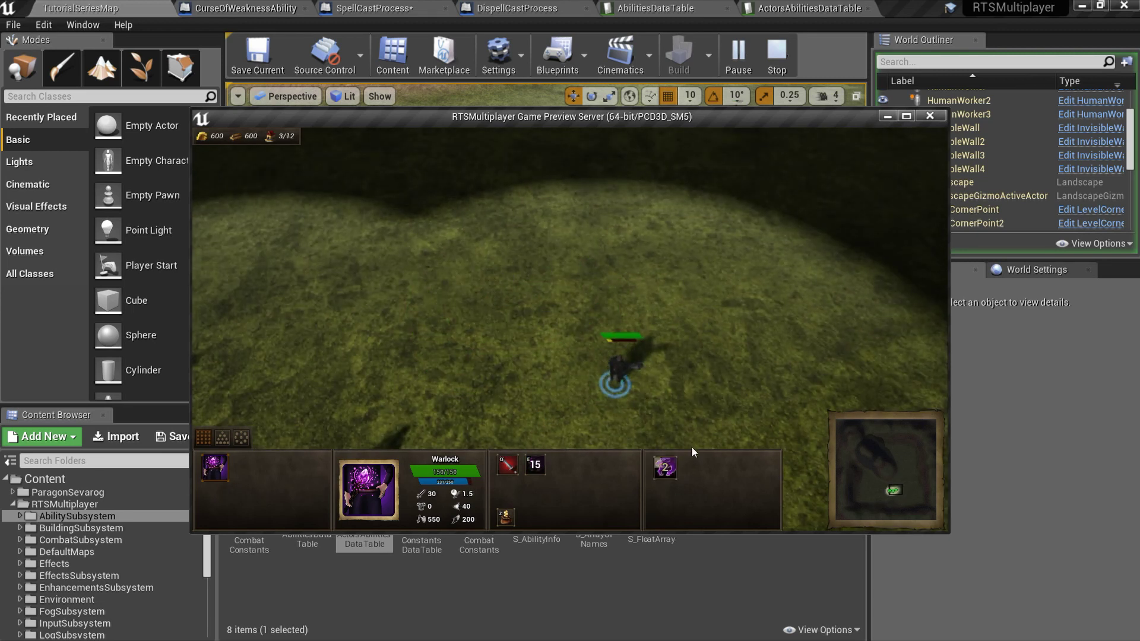
key("s")
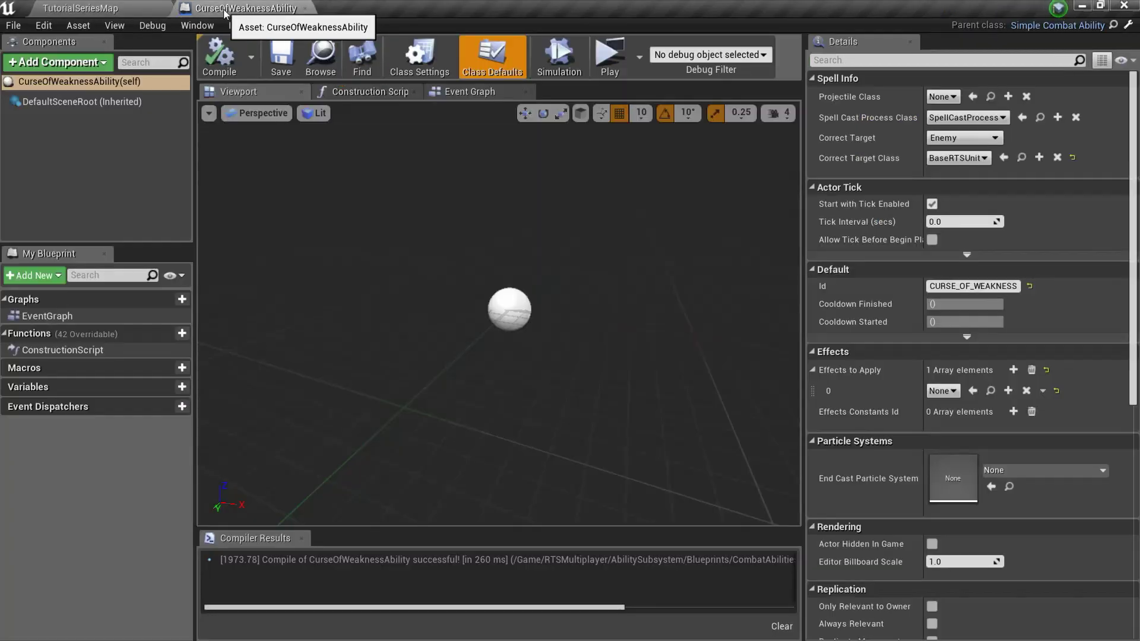
- Set Effects to Apply [0] to SlowEffect, add an empty second slot, and compile the ability
left_click(944, 391)
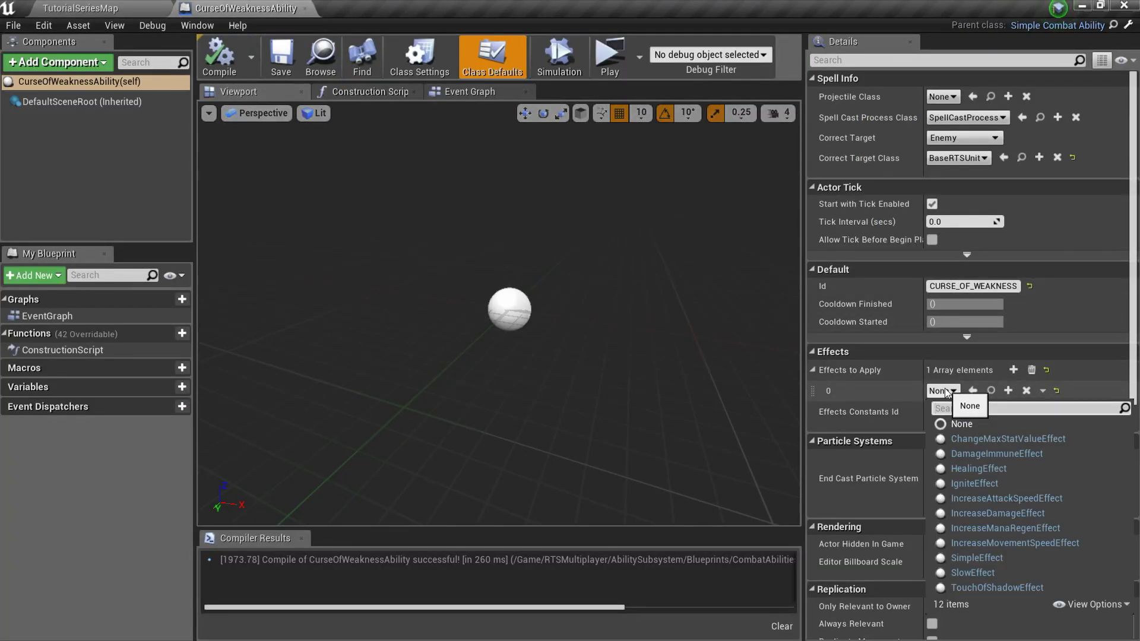
type("slow")
left_click(972, 439)
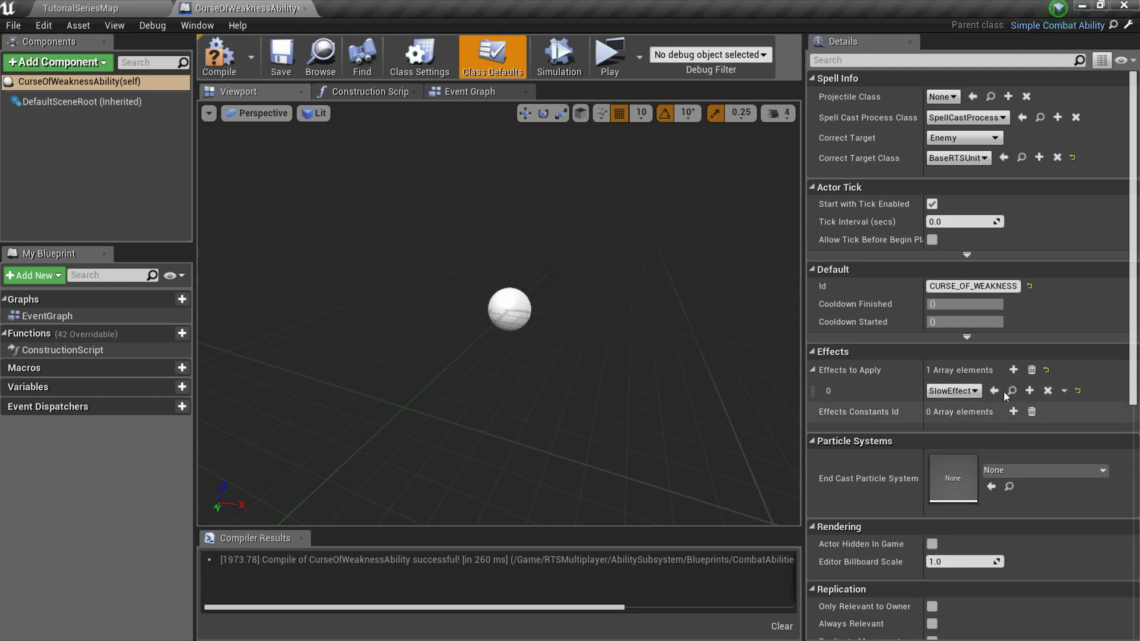
left_click(1013, 370)
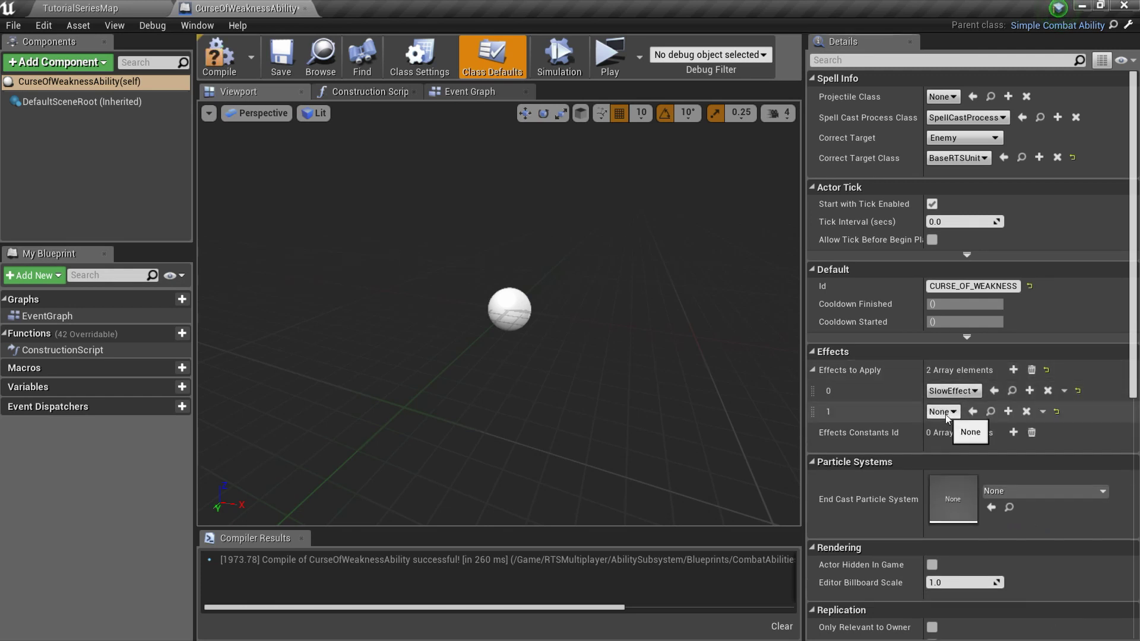
left_click(219, 56)
- In Effects > EffectsSubsystem > Blueprints, create a child blueprint class of SimpleEffect
left_click(89, 8)
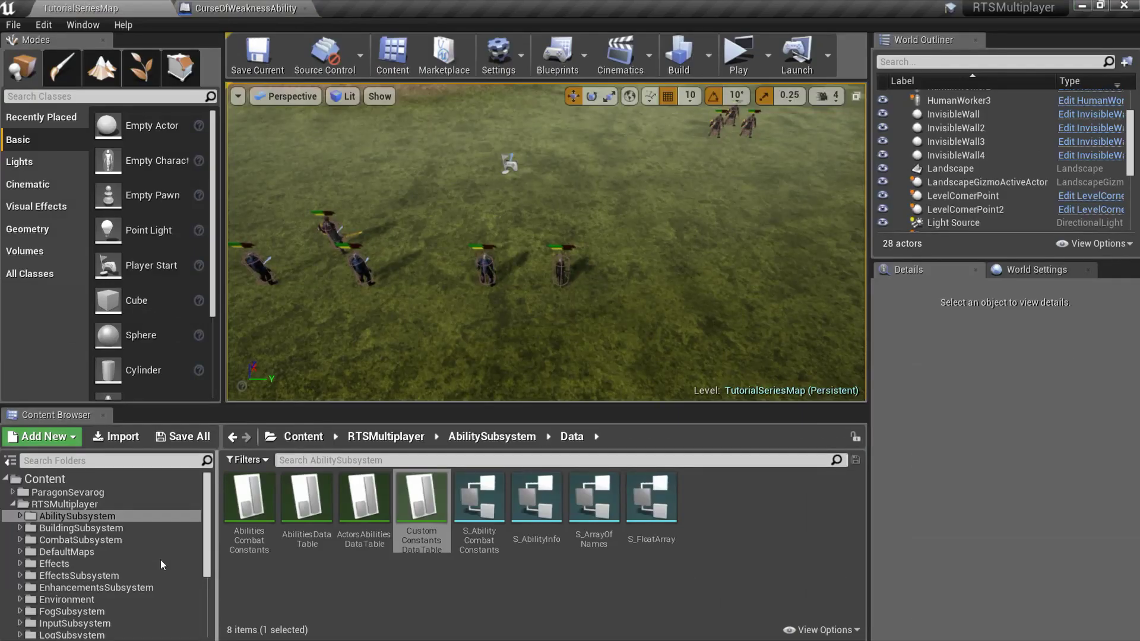
left_click(97, 563)
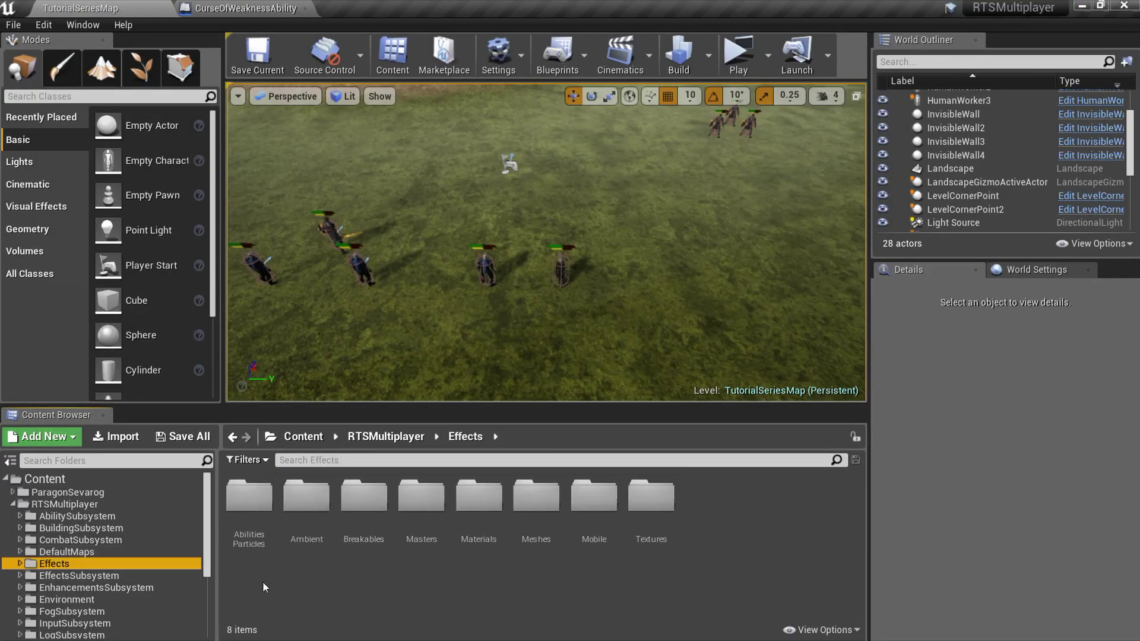
left_click(106, 577)
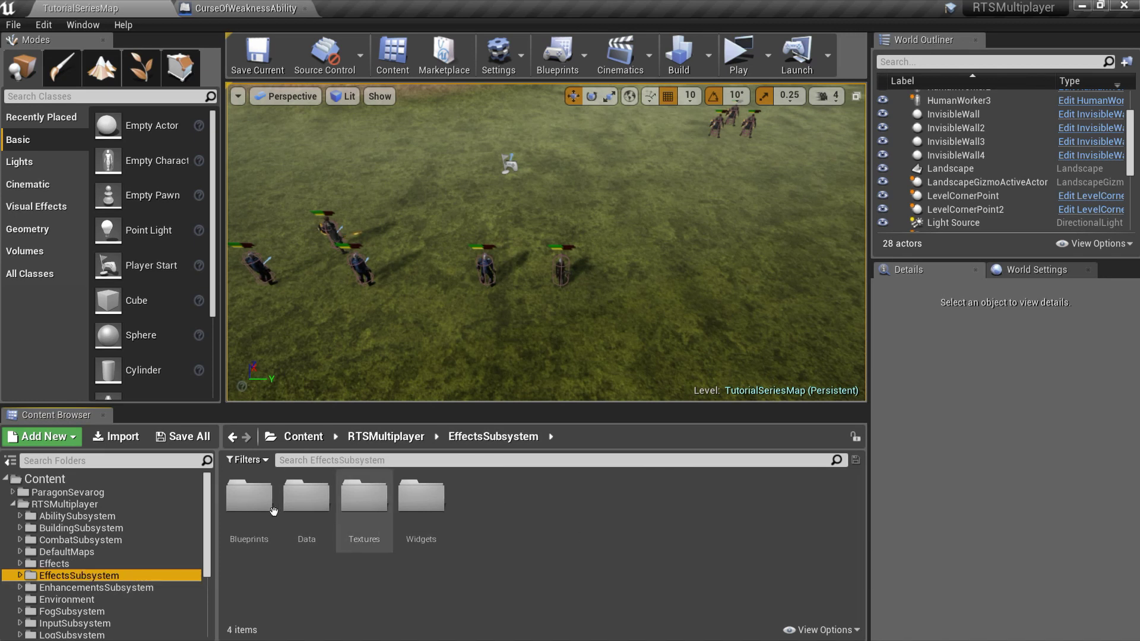
double_click(249, 498)
scroll(471, 575, "down", 1)
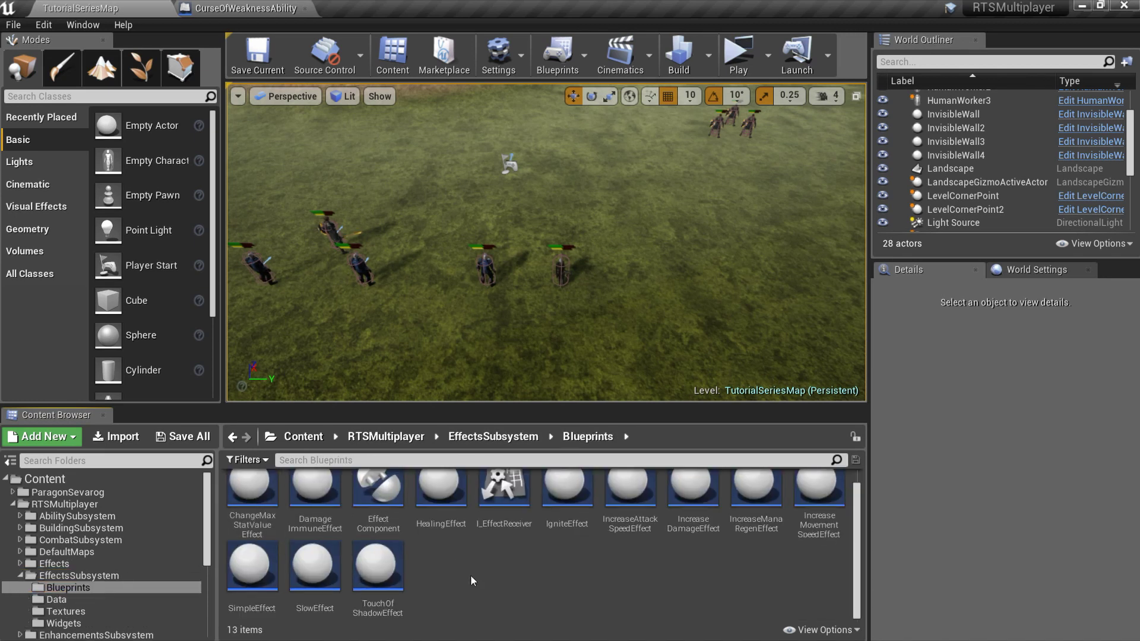
scroll(471, 575, "up", 1)
scroll(470, 575, "down", 1)
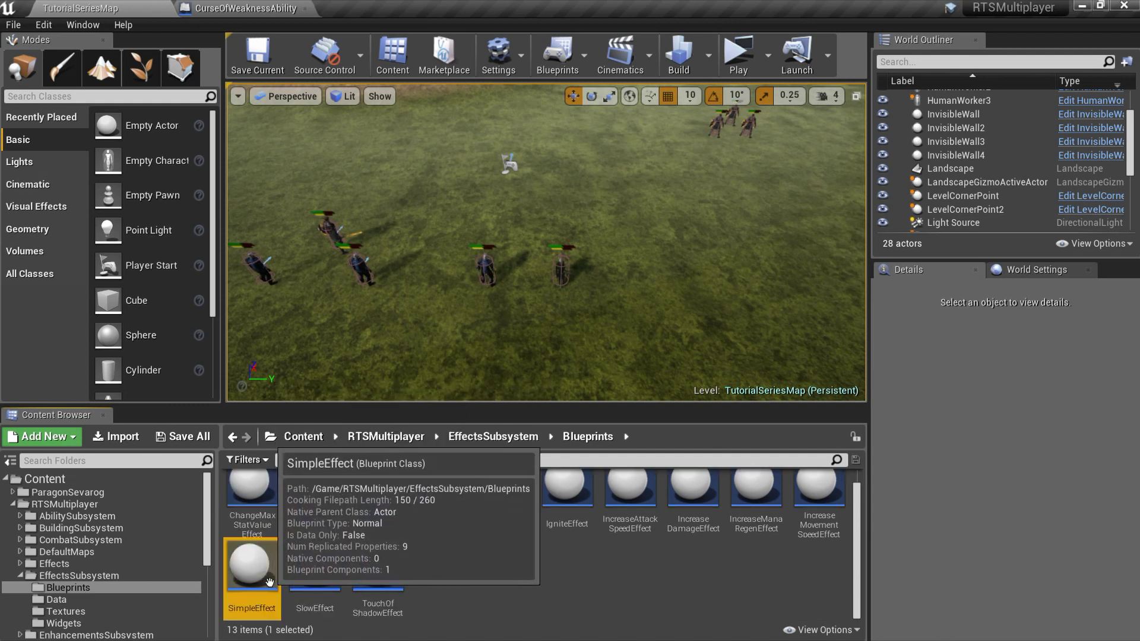
right_click(243, 545)
left_click(333, 241)
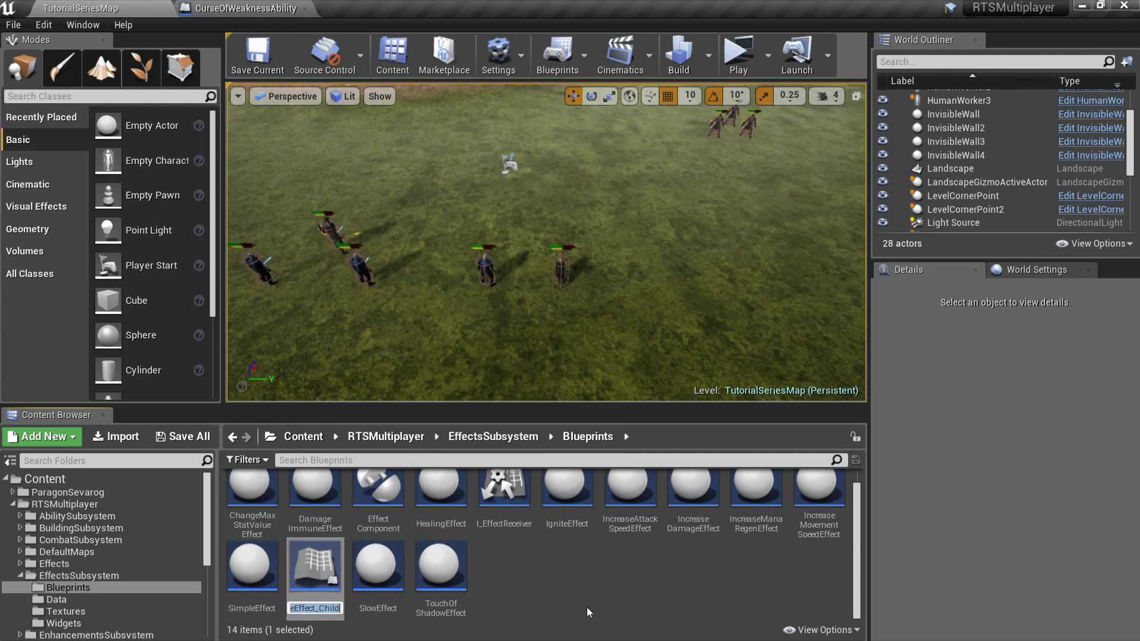
- Name the effect CurseOfWeaknessDamageEffect, set Effect Id CURSE_OF_WEAKNESS_DAMAGE_EFFECT and an apply particle, then compile
type("CurseOfWeaknessDamageEffect")
key("Return")
left_click(968, 177)
type("CURSE_")
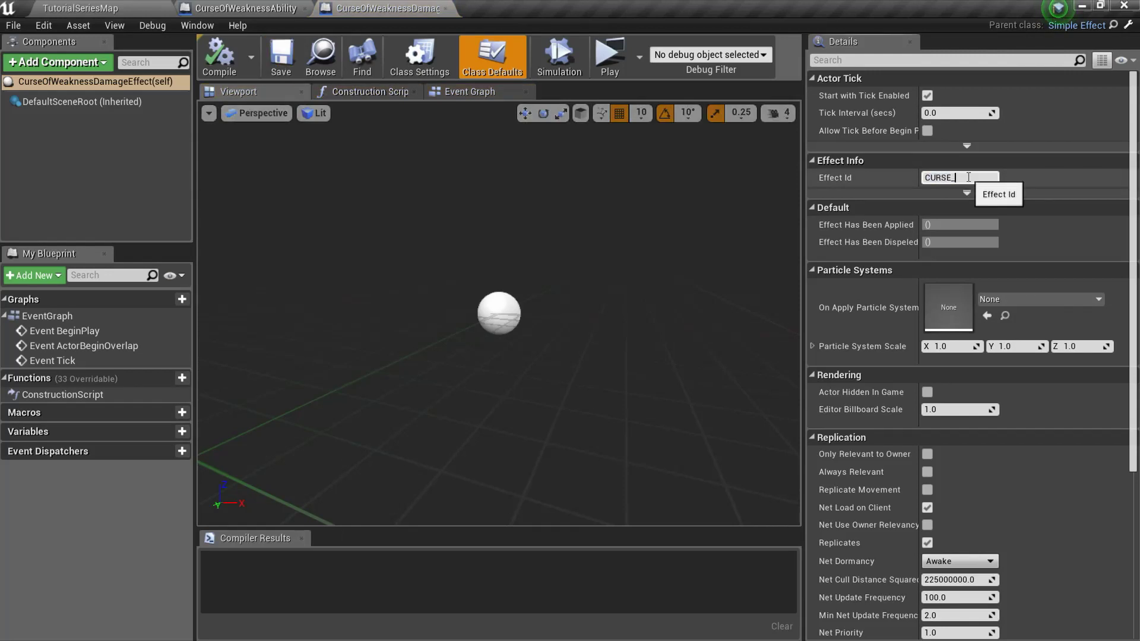
type("OF_WEAKNESS_DAMAGE_EFFECT")
key("Return")
left_click(1040, 299)
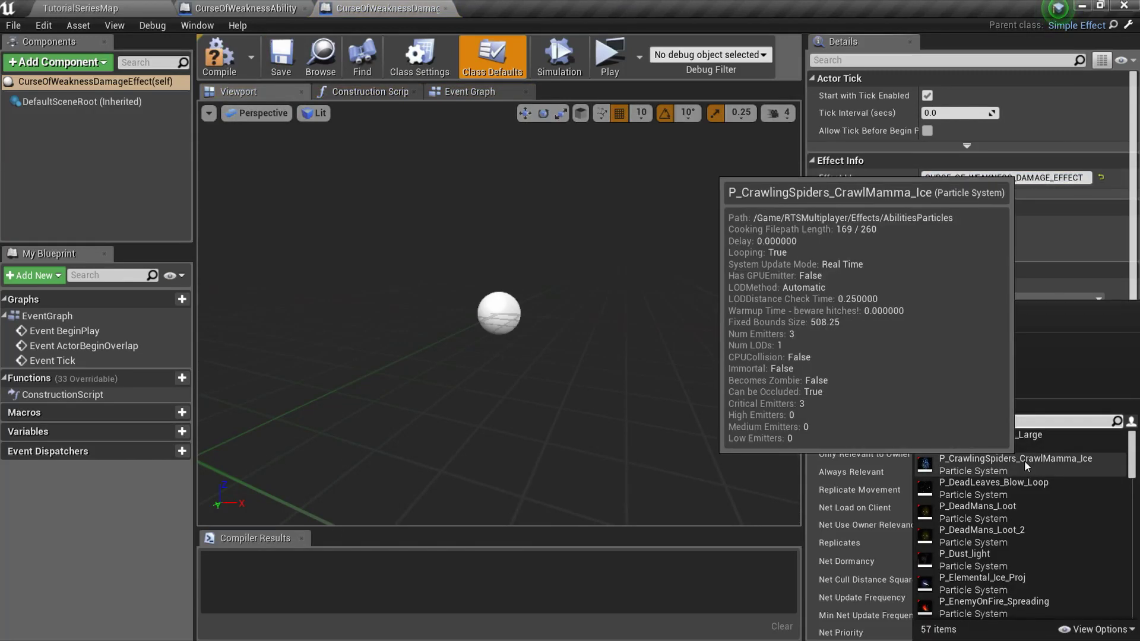
left_click(1027, 467)
left_click(219, 57)
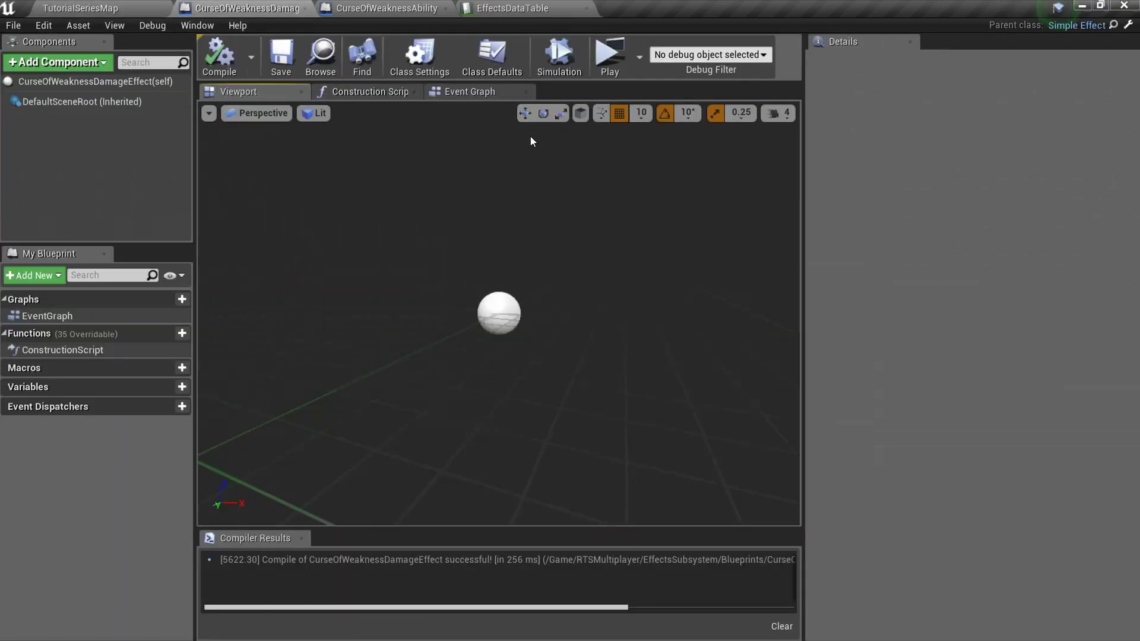
- Add Event Apply and Event Dispel nodes in the Event Graph and delete the leftover event nodes
left_click(471, 93)
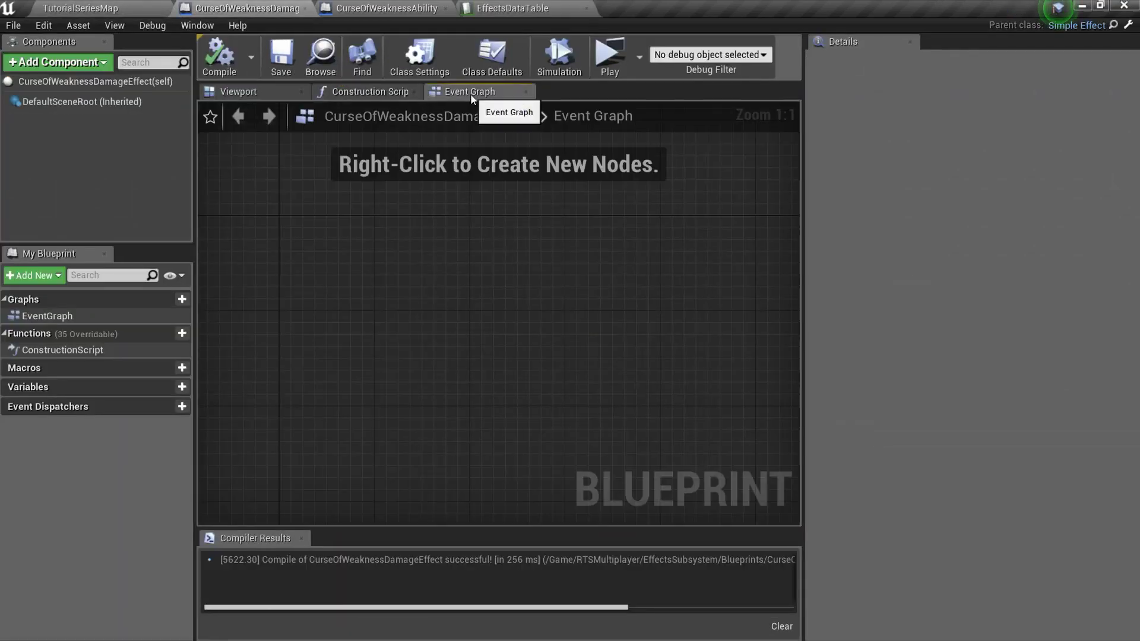
right_click(425, 244)
type("apply")
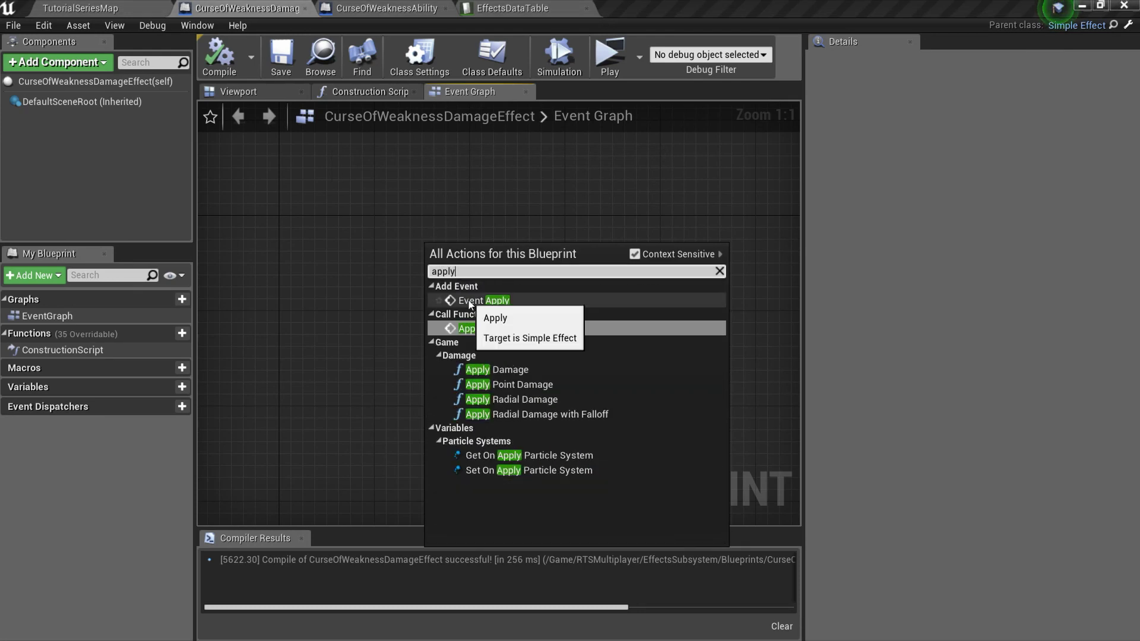
left_click(469, 302)
right_click(478, 359)
type("dispel")
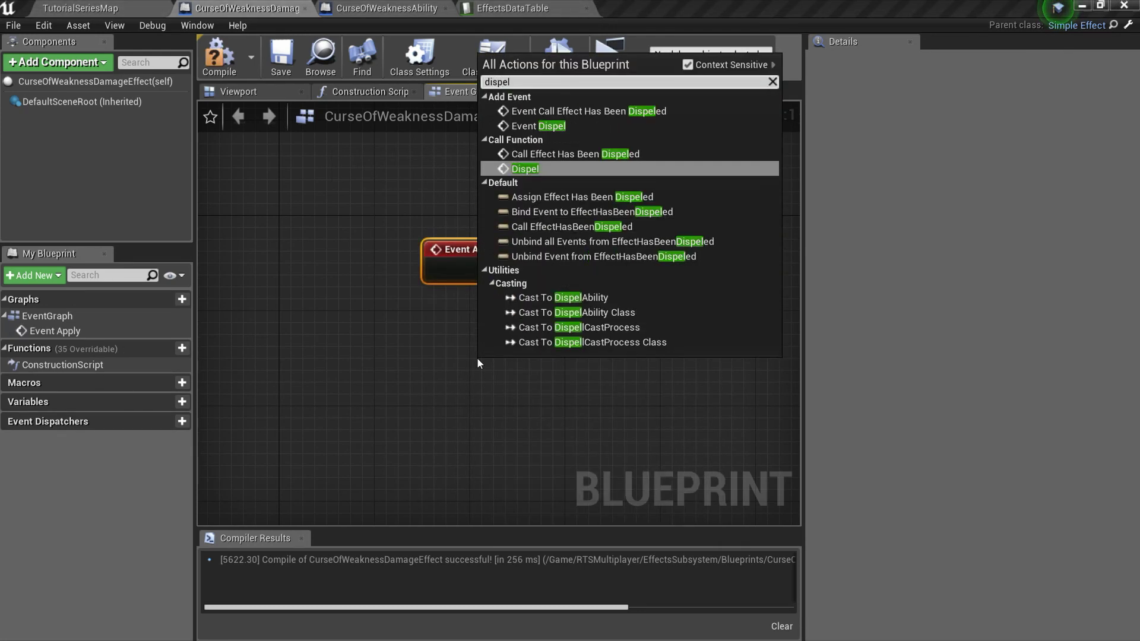
left_click(539, 126)
left_click_drag(530, 387, 454, 349)
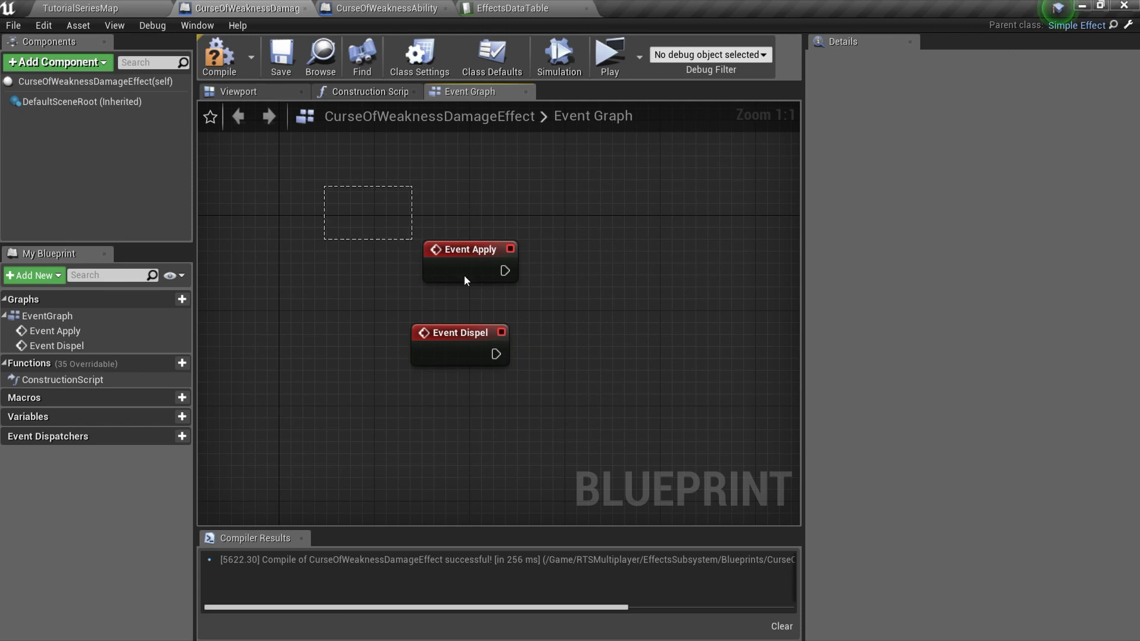
left_click_drag(464, 274, 586, 406)
key("Delete")
- Open EffectsDataTable and trim the effect's Effect Id to CURSE_OF_WEAKNESS_DAMAGE, copying it
left_click(80, 7)
left_click(61, 600)
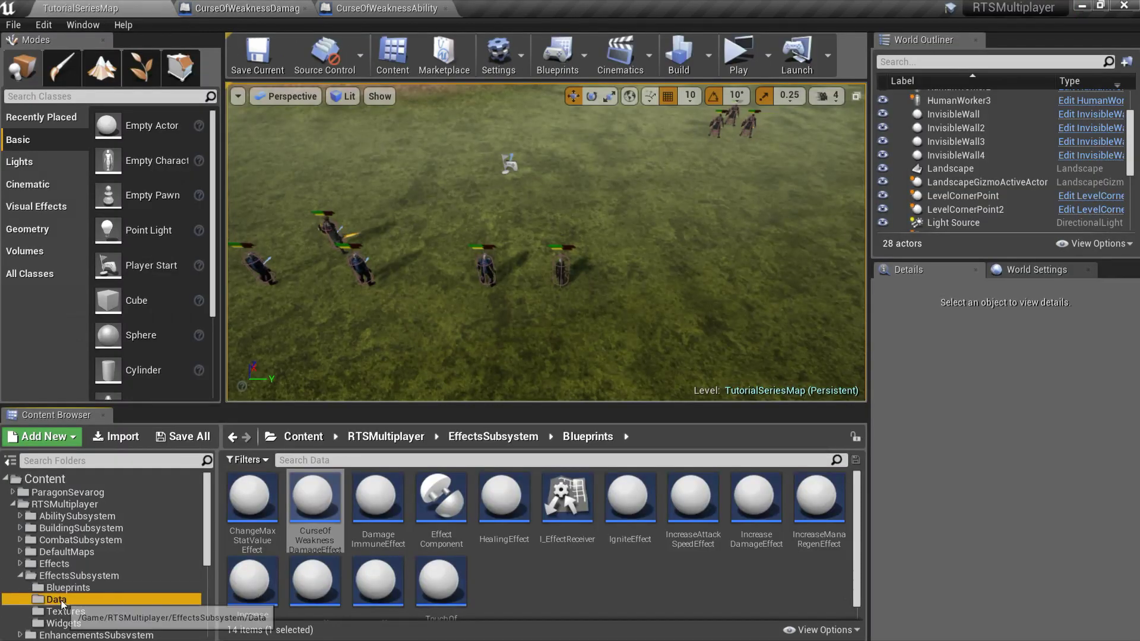
double_click(305, 511)
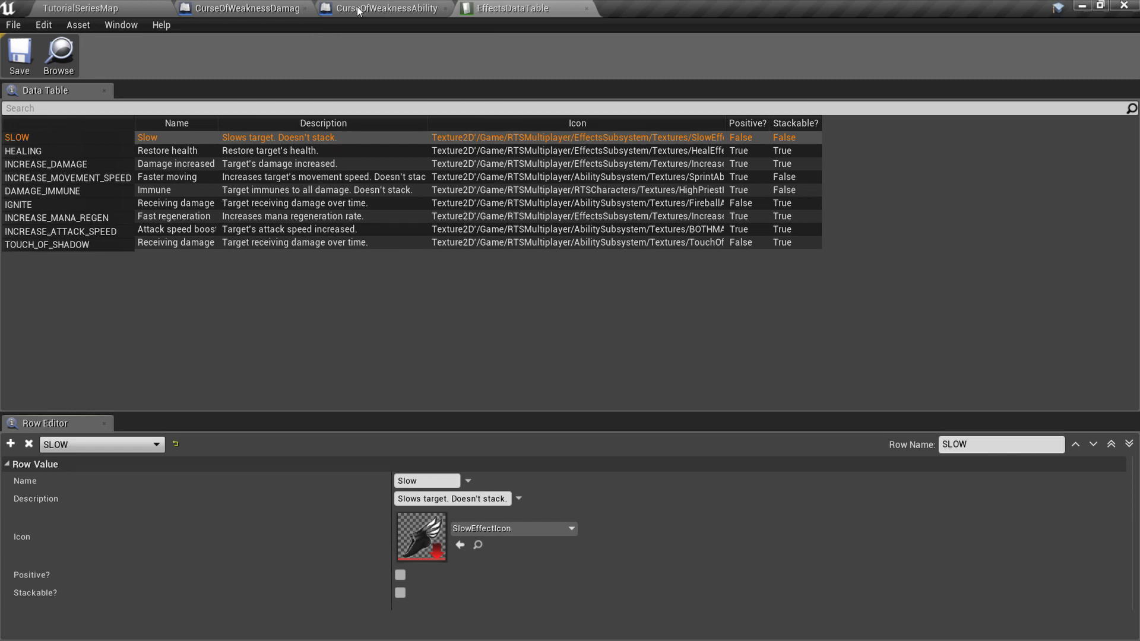
left_click(246, 8)
left_click_drag(1050, 177, 1121, 185)
key("BackSpace")
key("ctrl+a")
key("ctrl+c")
- Add row CURSE_OF_WEAKNESS_DAMAGE named 'Receiving damage' with description 'Targent receives damage over time.'
left_click(497, 6)
left_click(11, 444)
double_click(1028, 445)
key("ctrl+v")
key("Return")
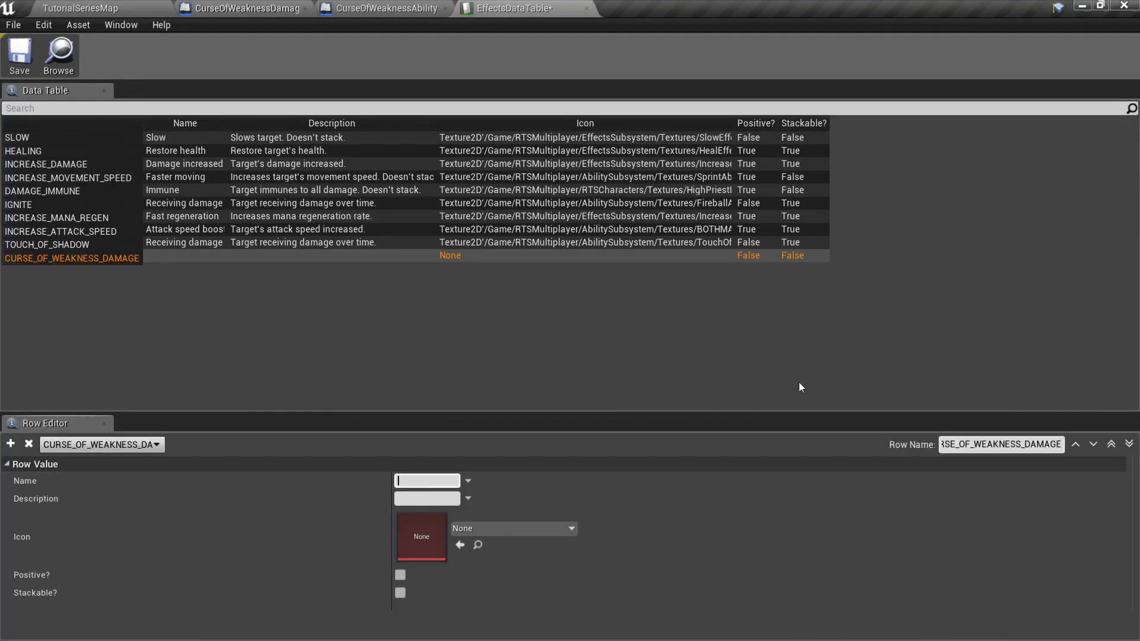
type("Receiving damage")
key("Tab")
type("Ta")
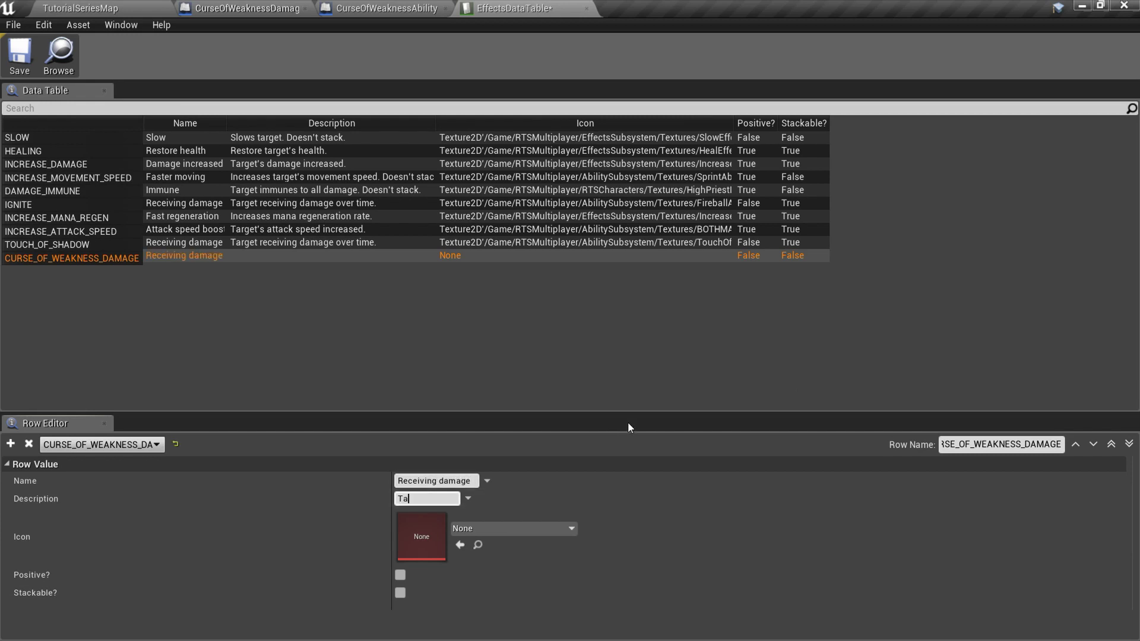
type("rgent receives damage over time.")
- Give the row the TouchOfShadowAbilityIcon, mark it Stackable, and save the table
left_click(559, 528)
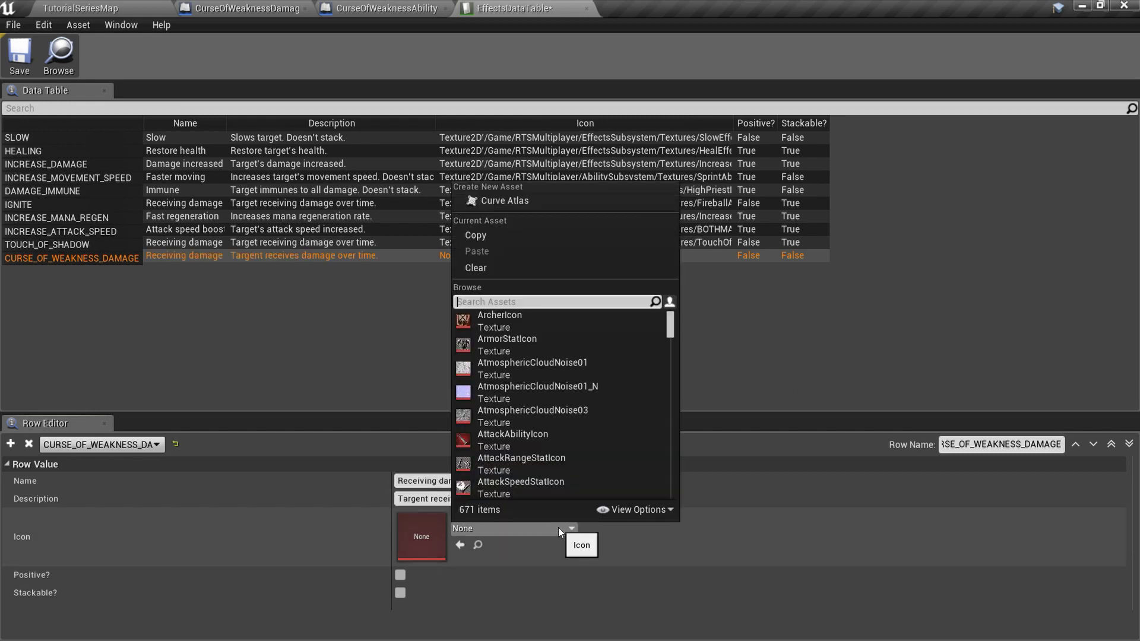
type("touch")
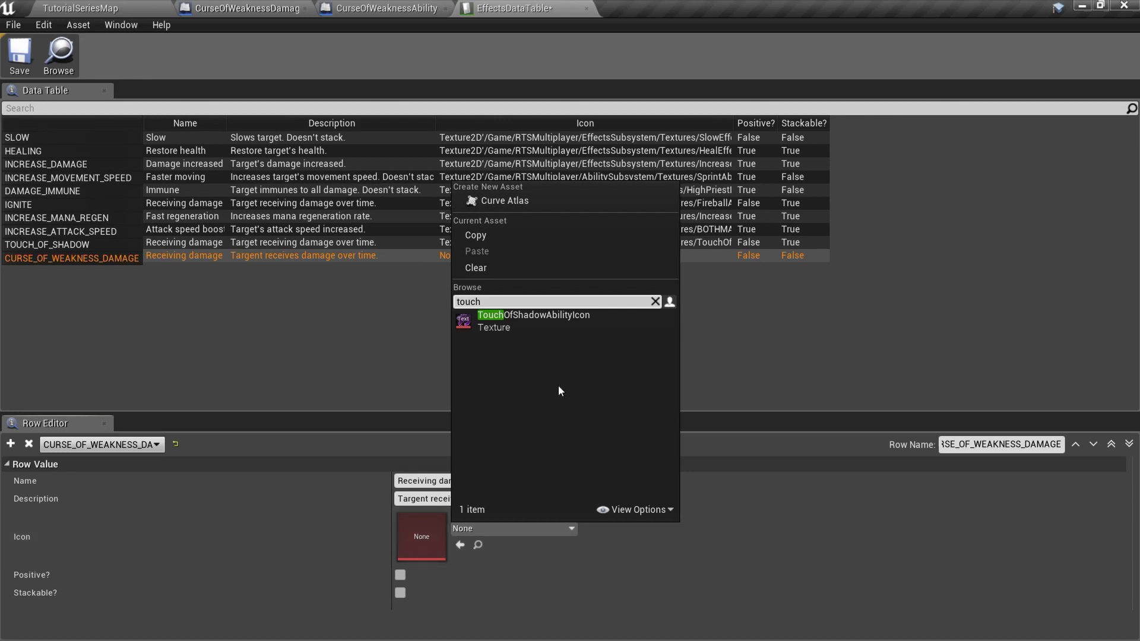
left_click(550, 312)
left_click(400, 575)
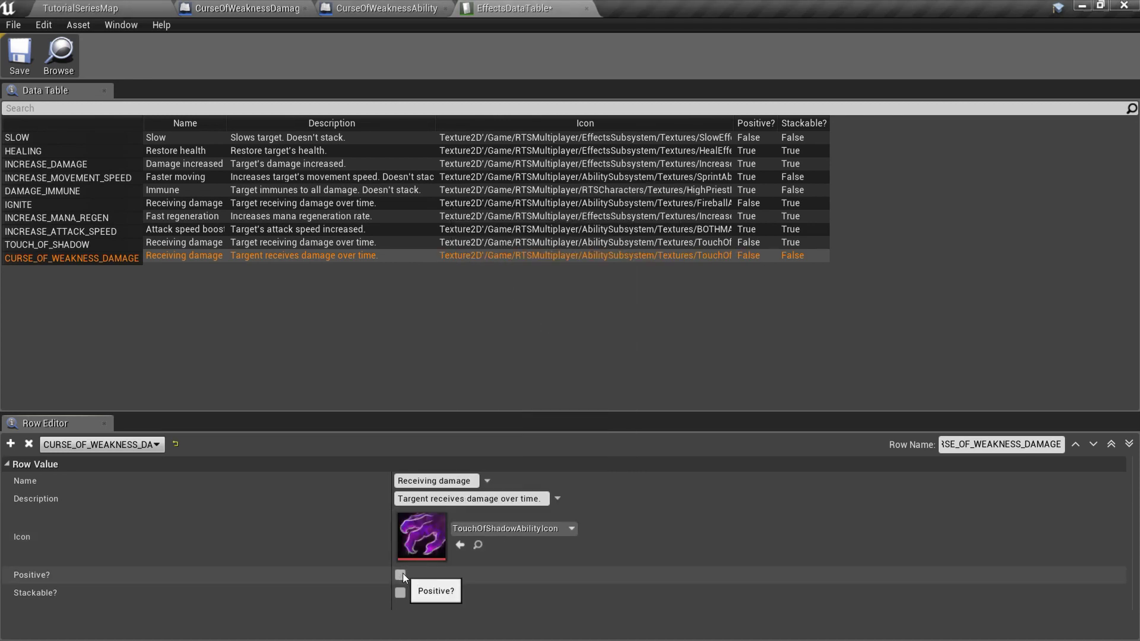
left_click(402, 593)
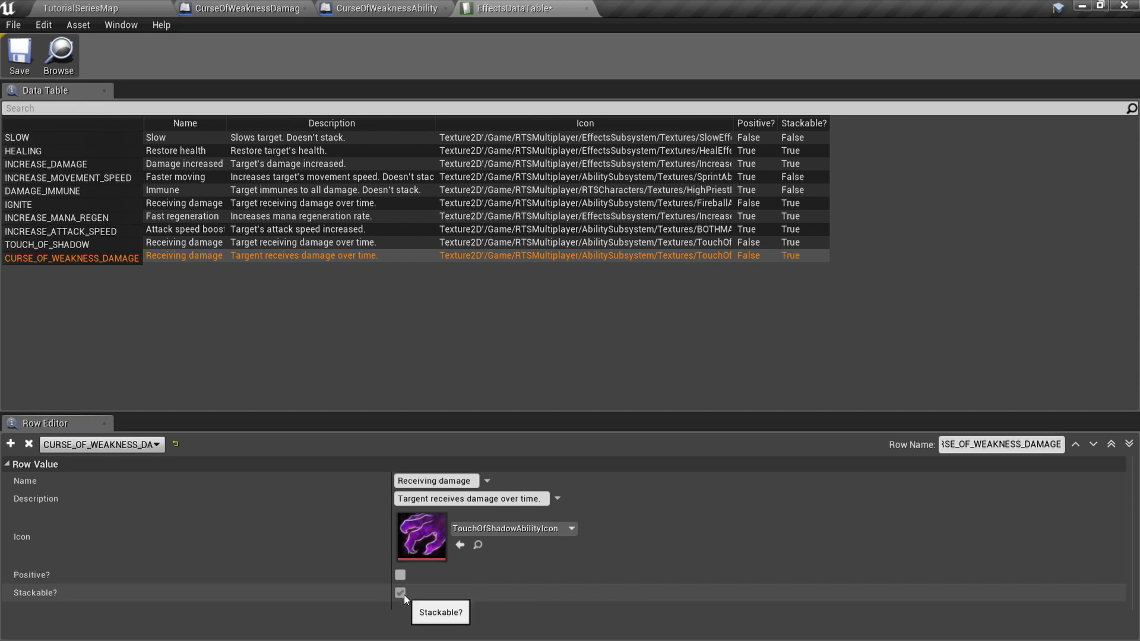
left_click(19, 55)
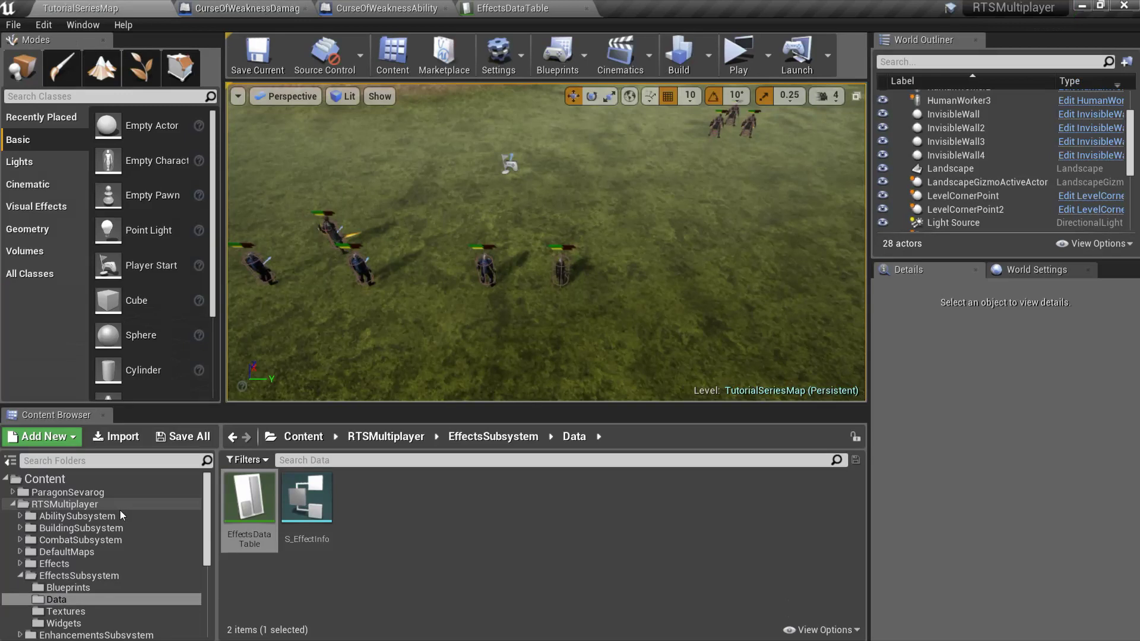
- Open AbilitiesCombatConstants and CustomConstantsDataTable from AbilitySubsystem/Data, docking both tabs beside the map
left_click(89, 516)
double_click(307, 505)
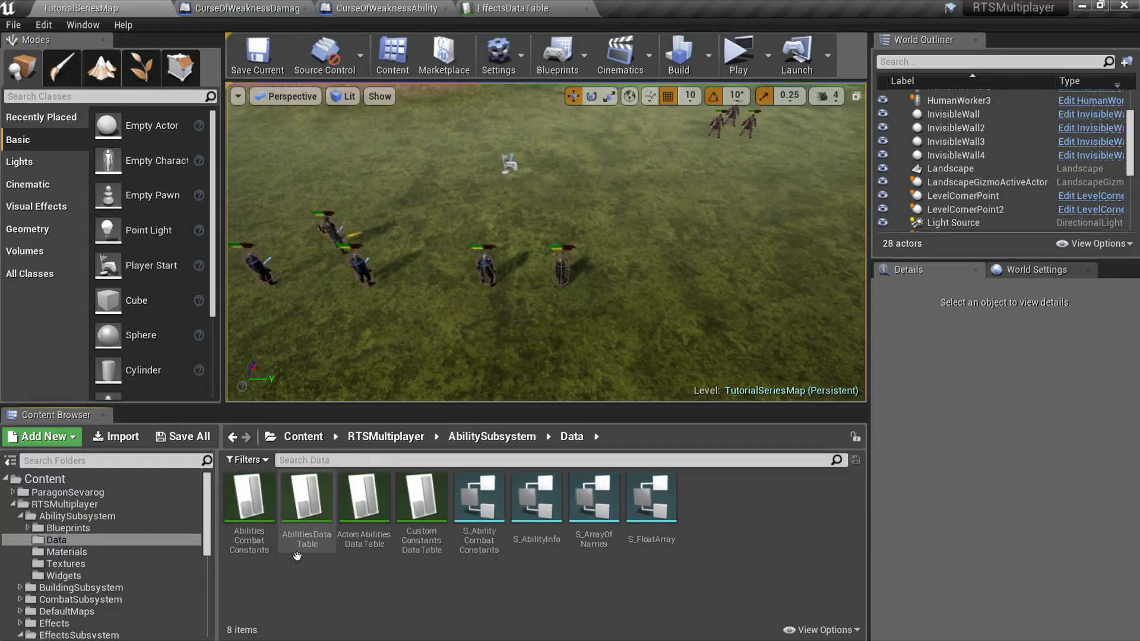
left_click(249, 502)
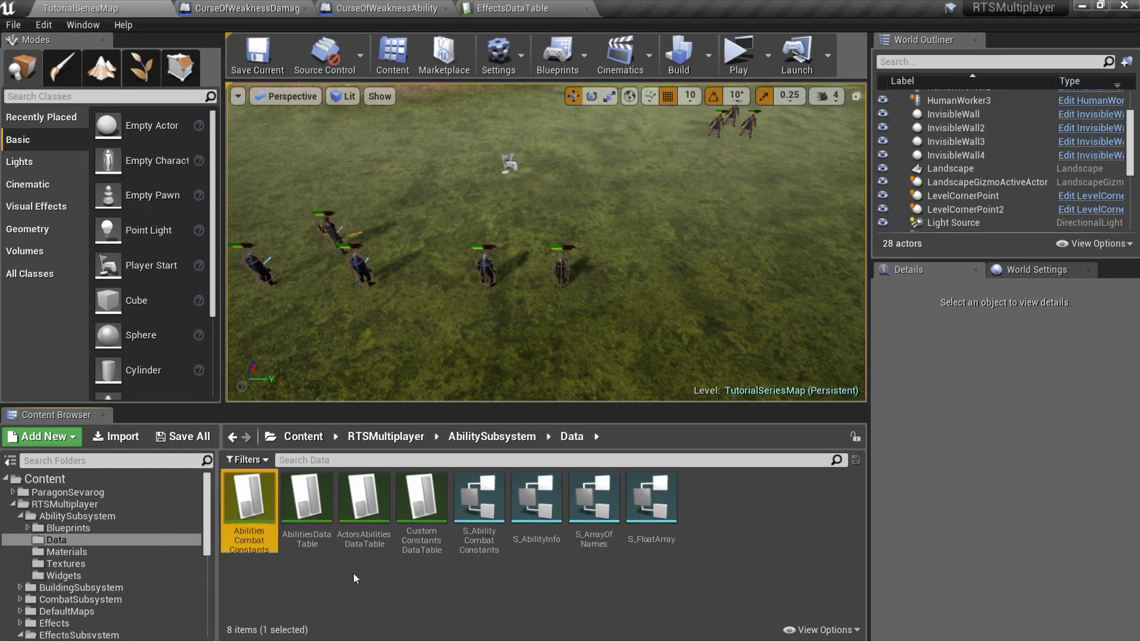
double_click(250, 504)
left_click_drag(588, 8, 229, 13)
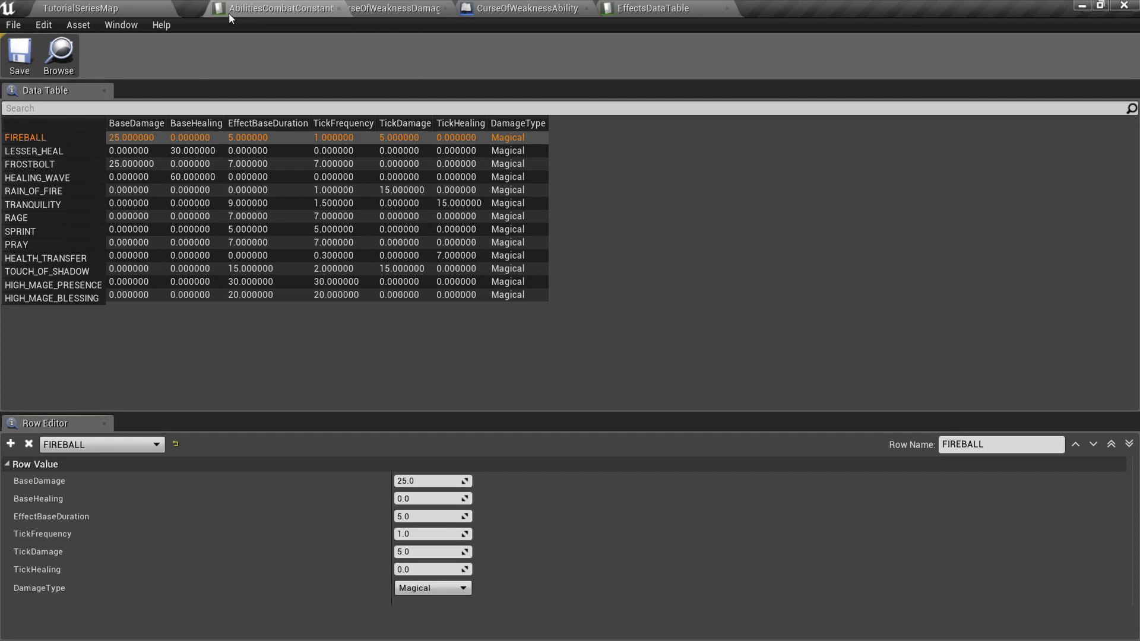
left_click(80, 8)
double_click(415, 545)
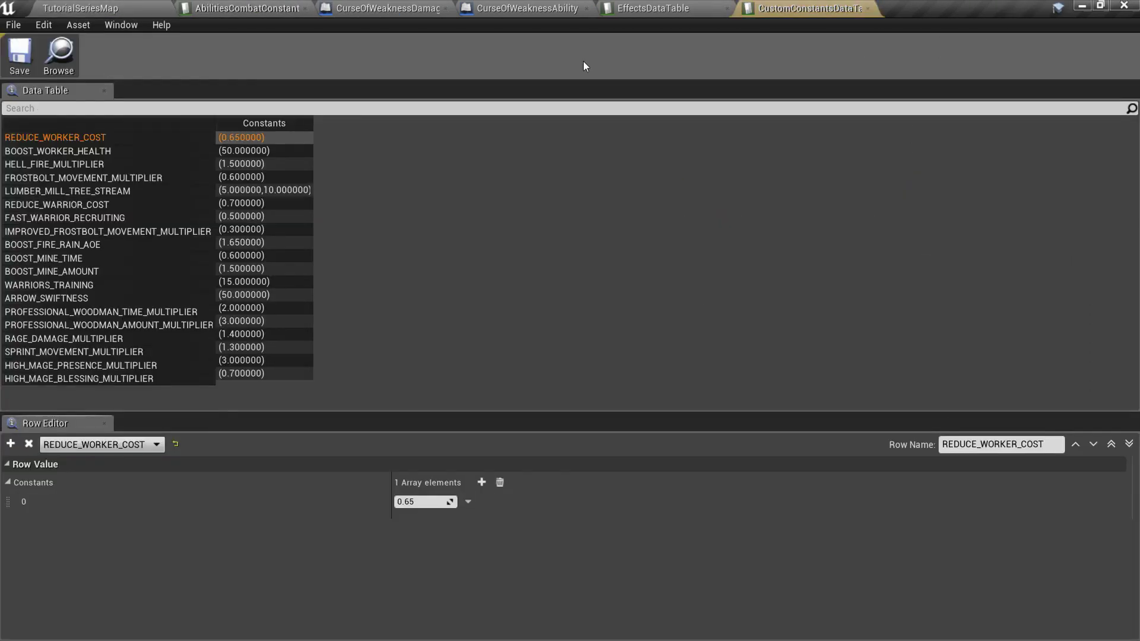
left_click_drag(771, 13, 385, 12)
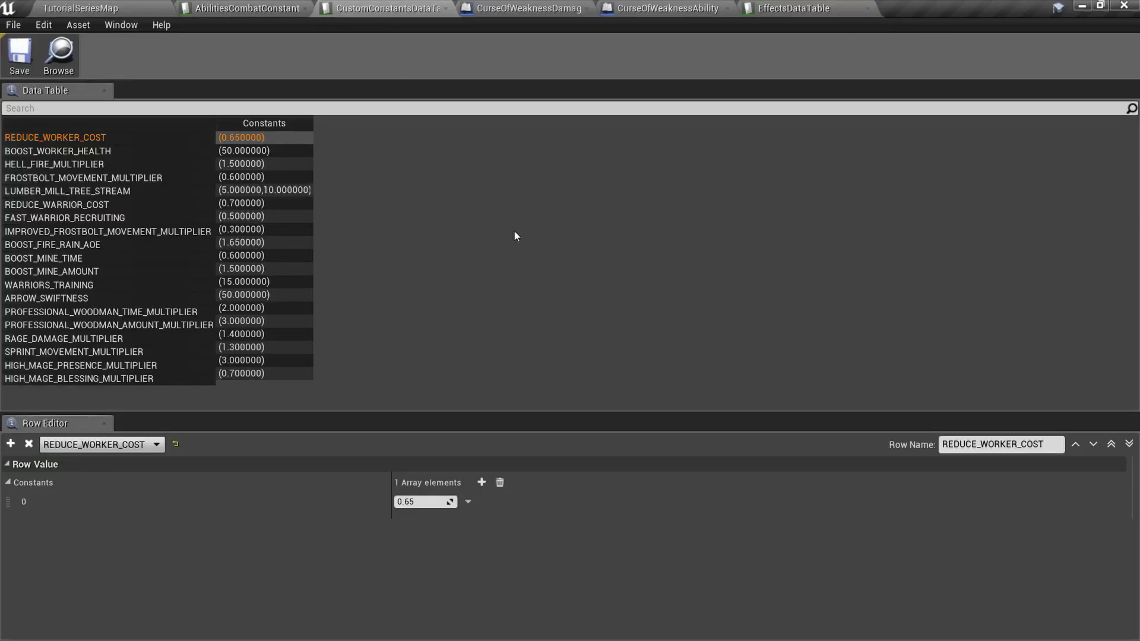
- Add row CURSE_OF_WEAKNESS with EffectBaseDuration 10, TickFrequency 2 and TickDamage 10
left_click(10, 444)
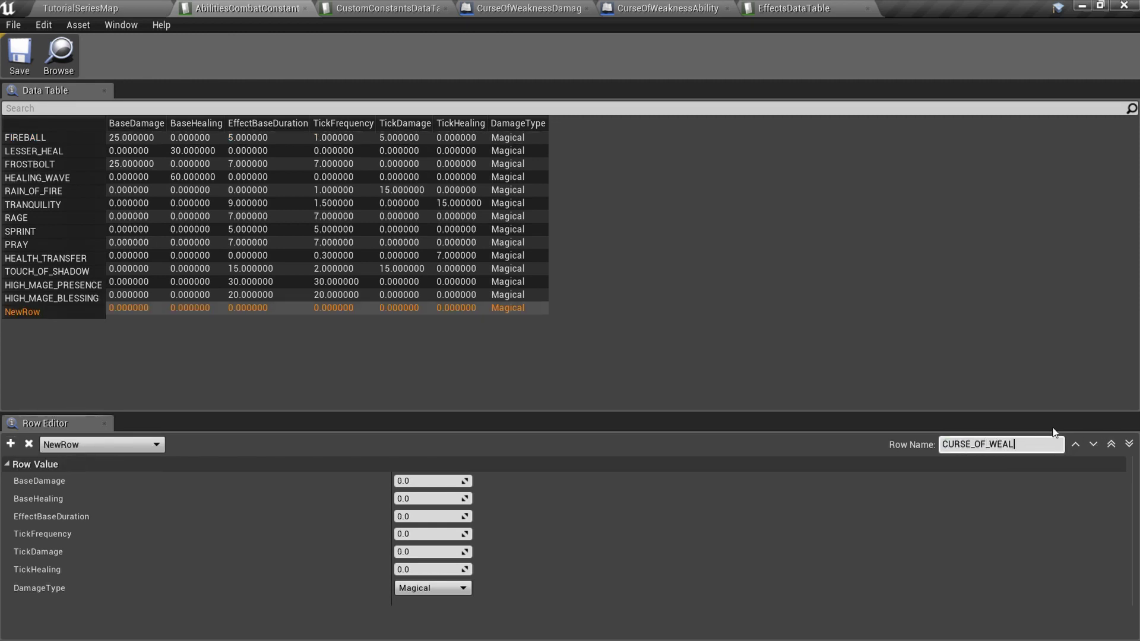
type("SS")
key("Return")
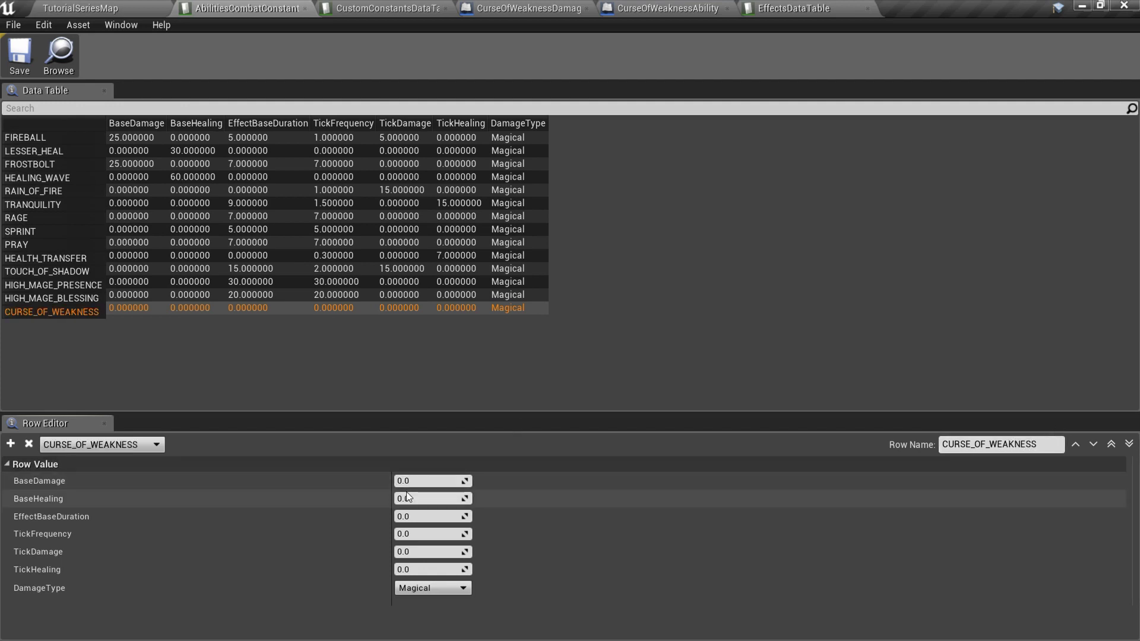
left_click(429, 517)
type("10")
key("Return")
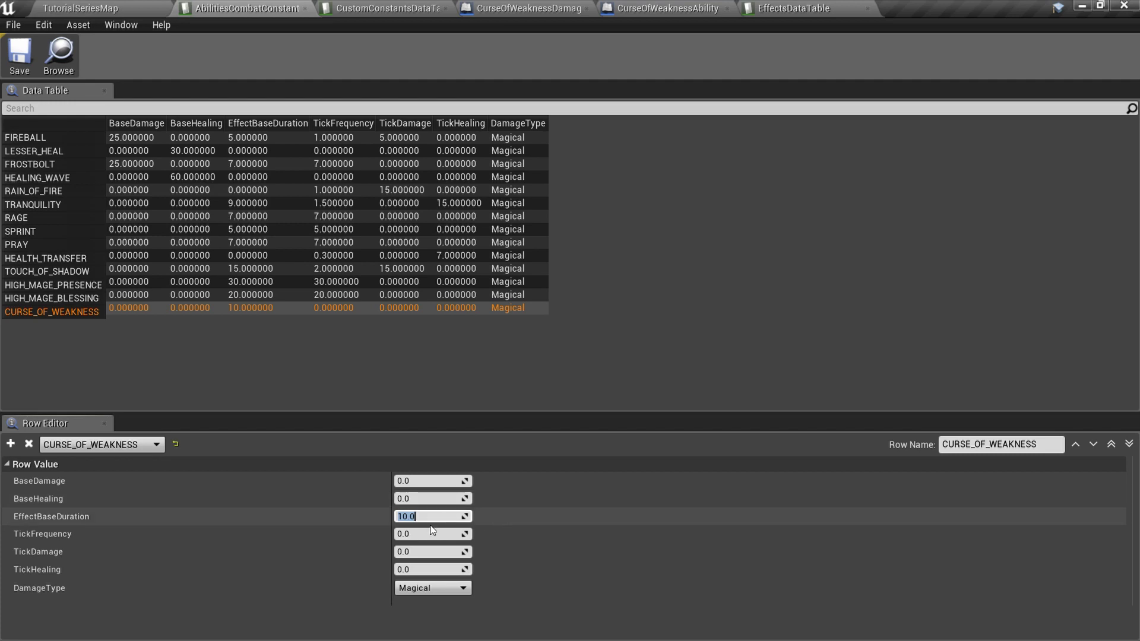
left_click(462, 533)
type("2")
key("Return")
left_click(429, 552)
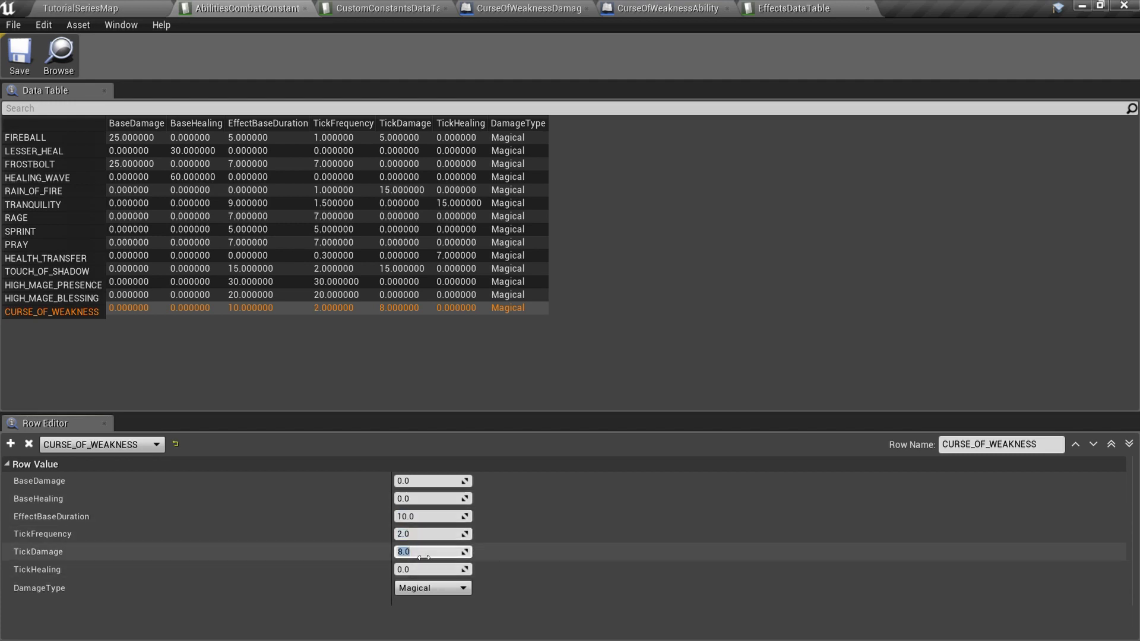
left_click(423, 571)
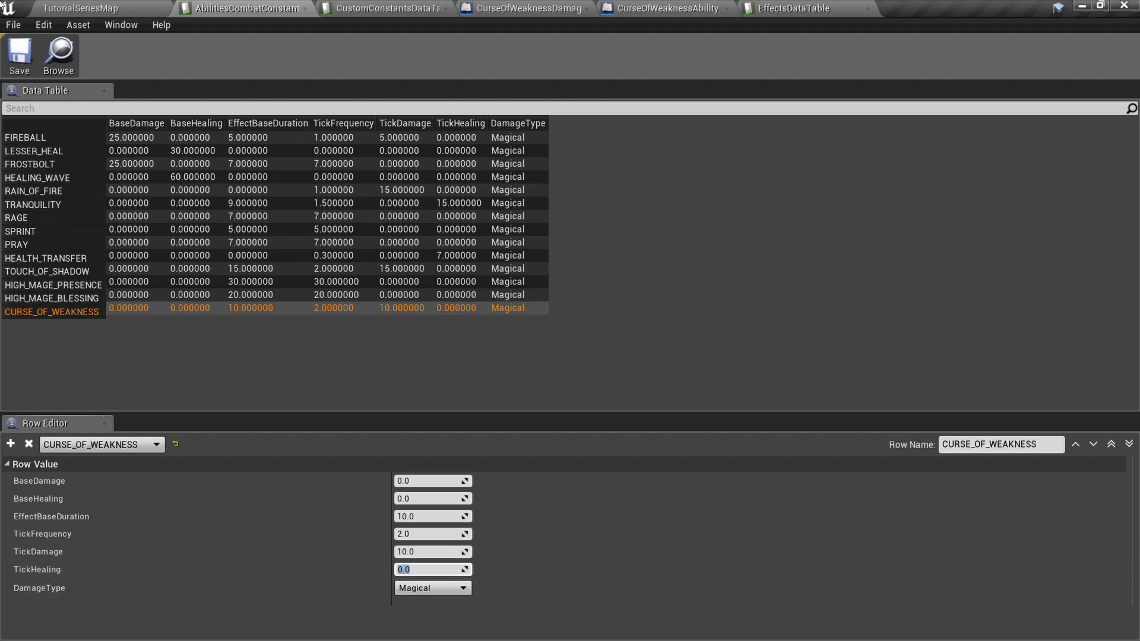
- Save the combat constants, then add CustomConstantsDataTable row CURSE_OF_WEAKNESS_MOVEMENT_MULTIPLIER holding constant 0.5
left_click(17, 64)
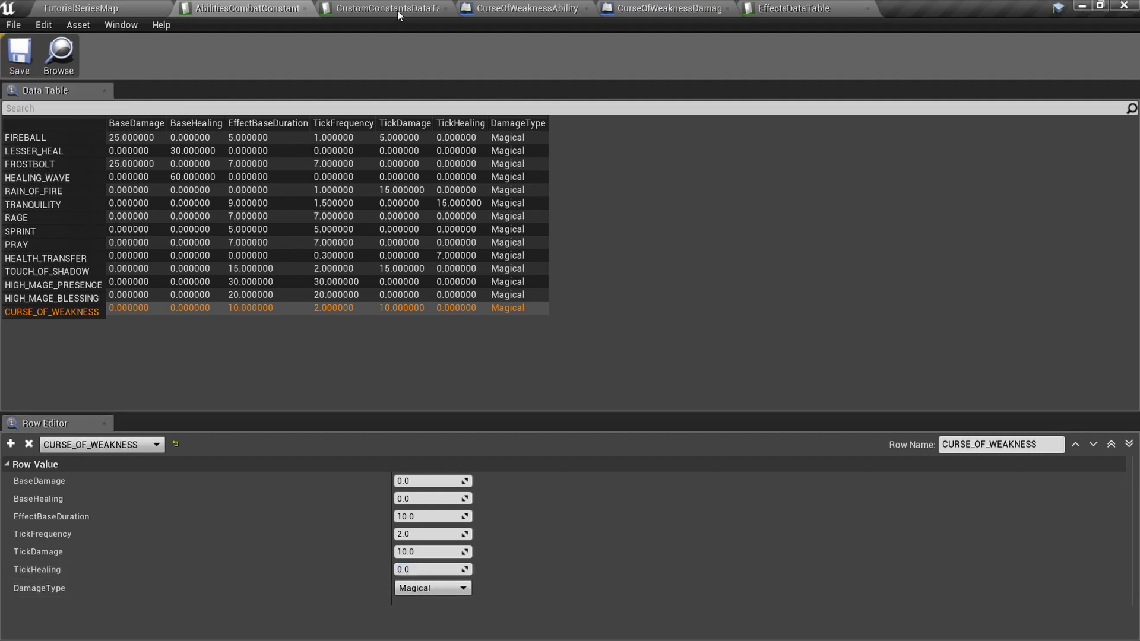
left_click(397, 10)
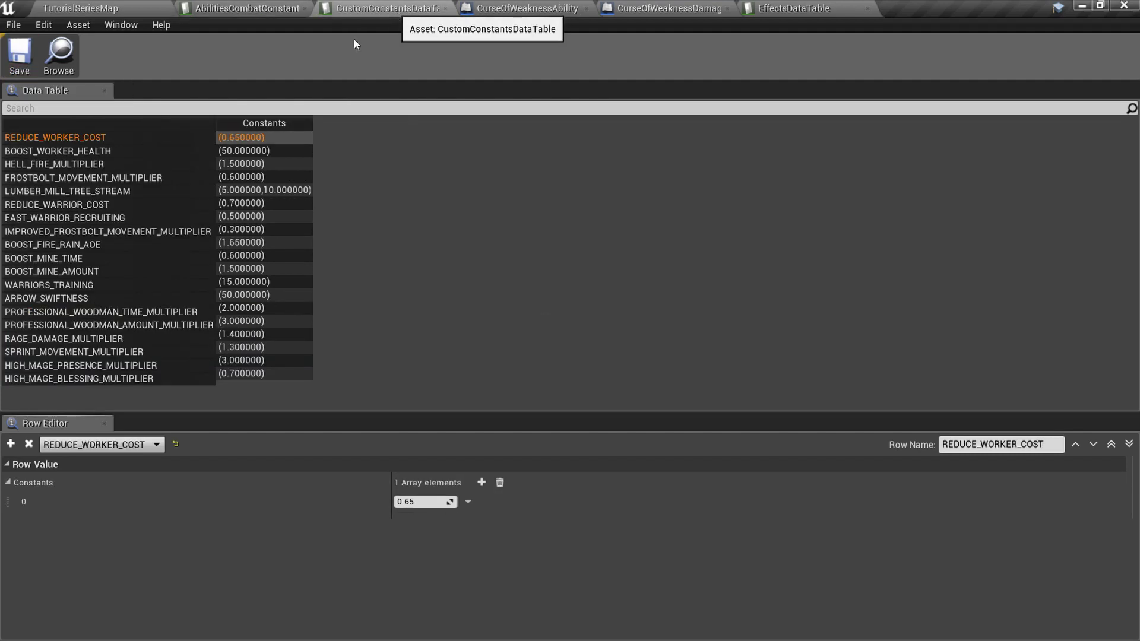
left_click(10, 444)
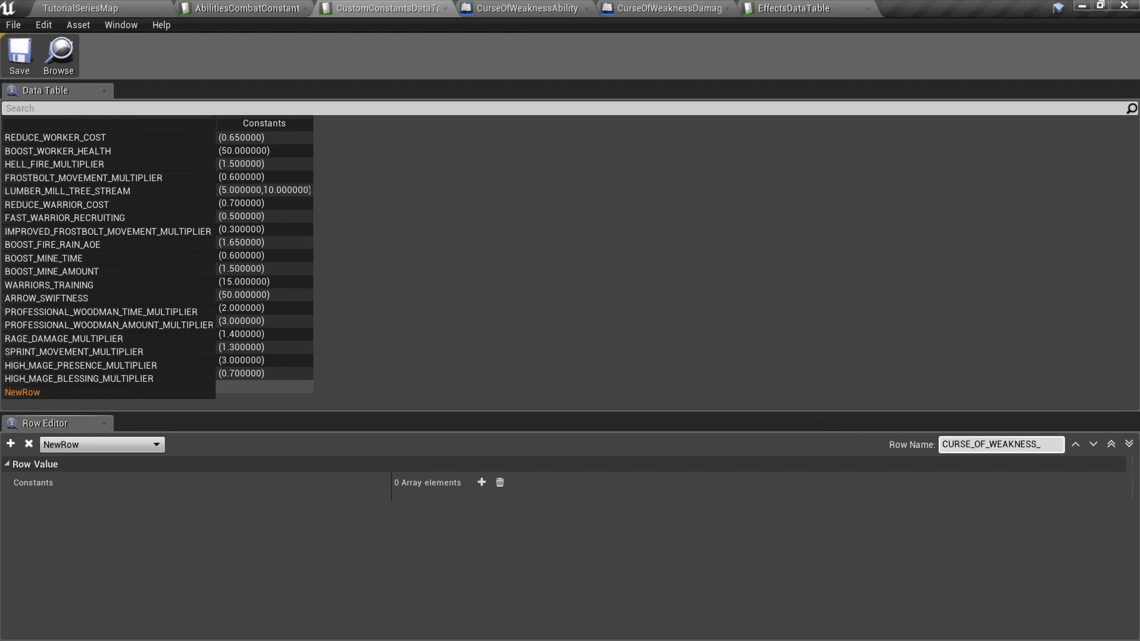
type("VEMENT_MUL")
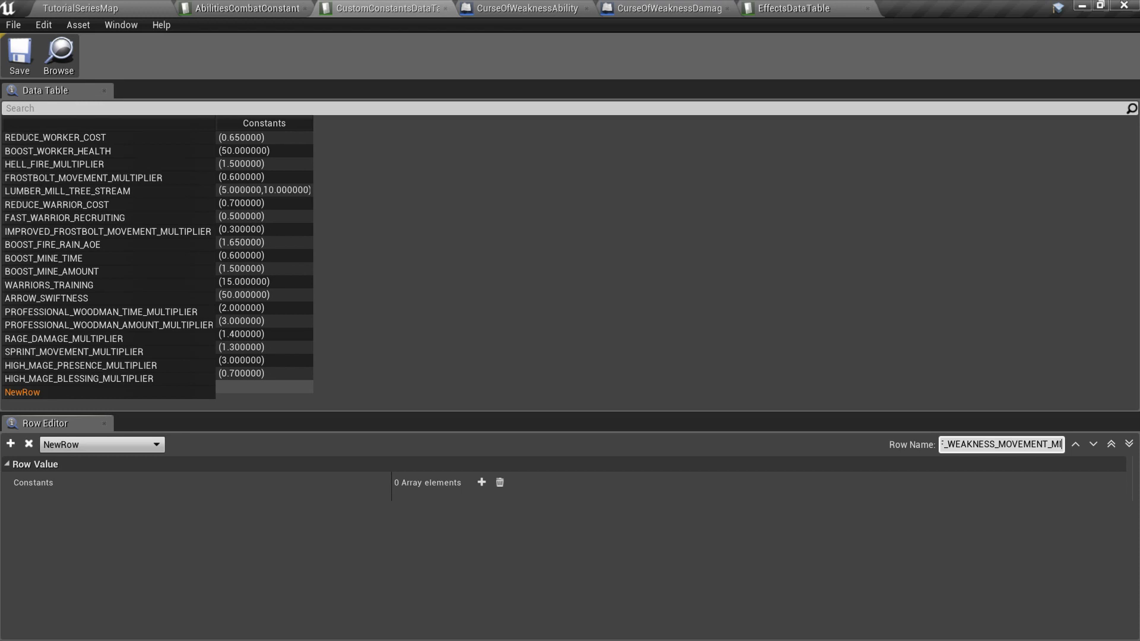
type("TIPLIER")
key("Return")
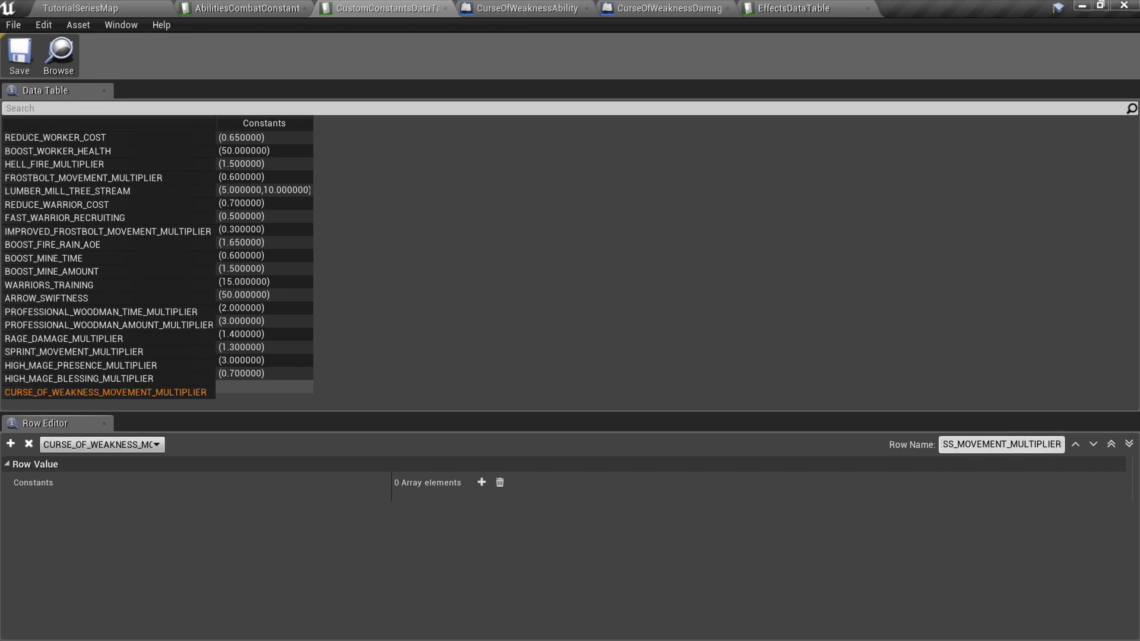
left_click(482, 482)
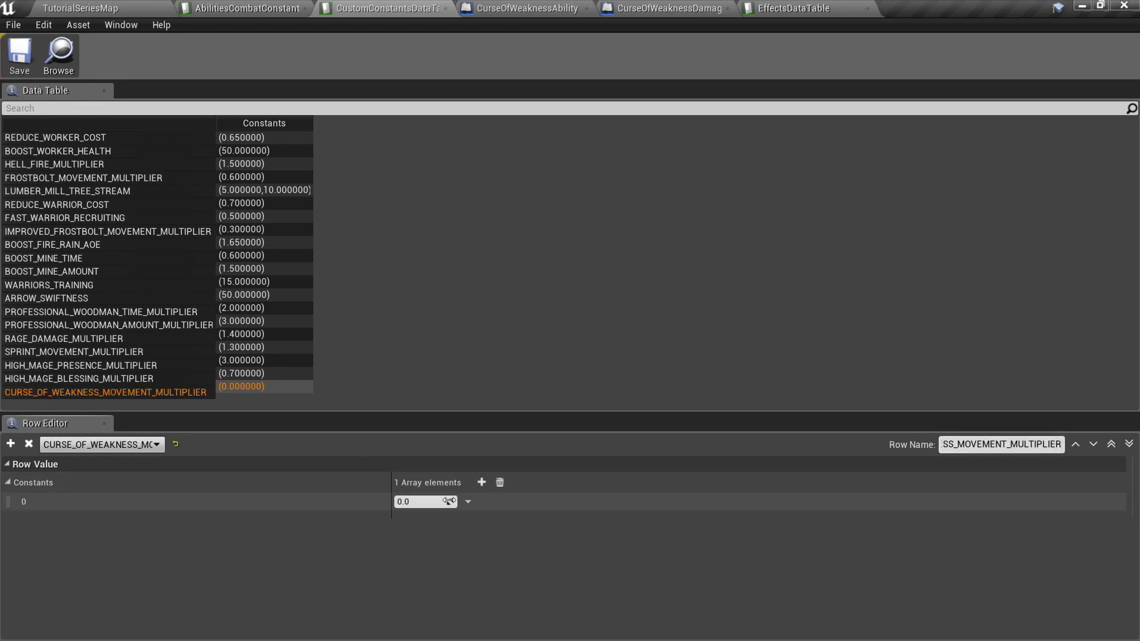
type("0.5")
key("Return")
left_click(20, 55)
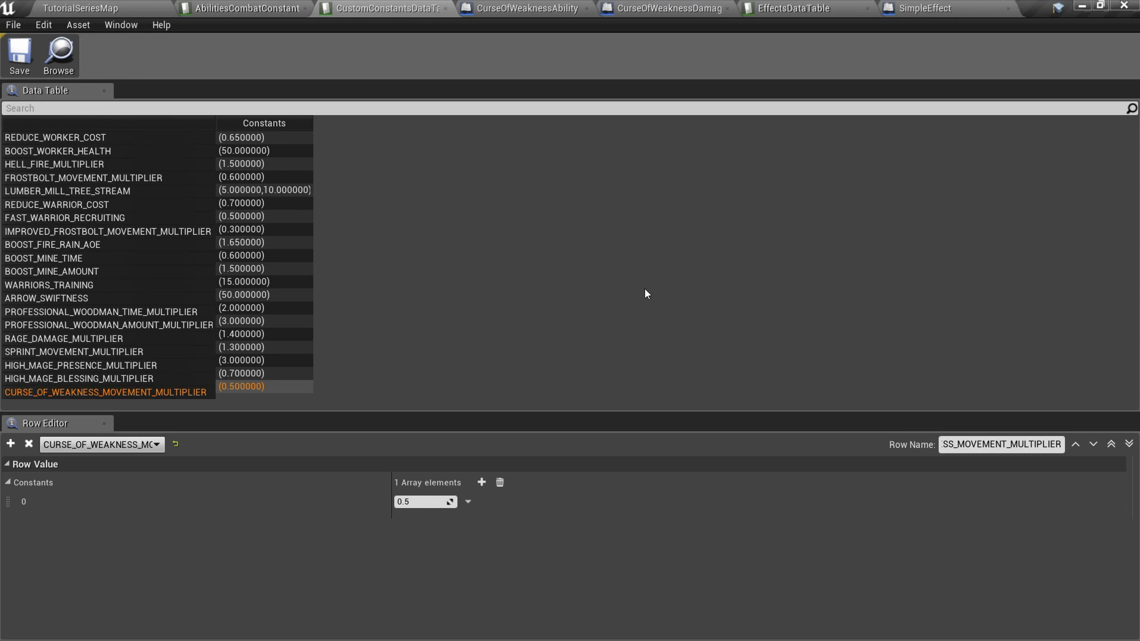
- Inspect the SimpleEffect event graph and the node storing its EffectConstants variable
left_click(914, 9)
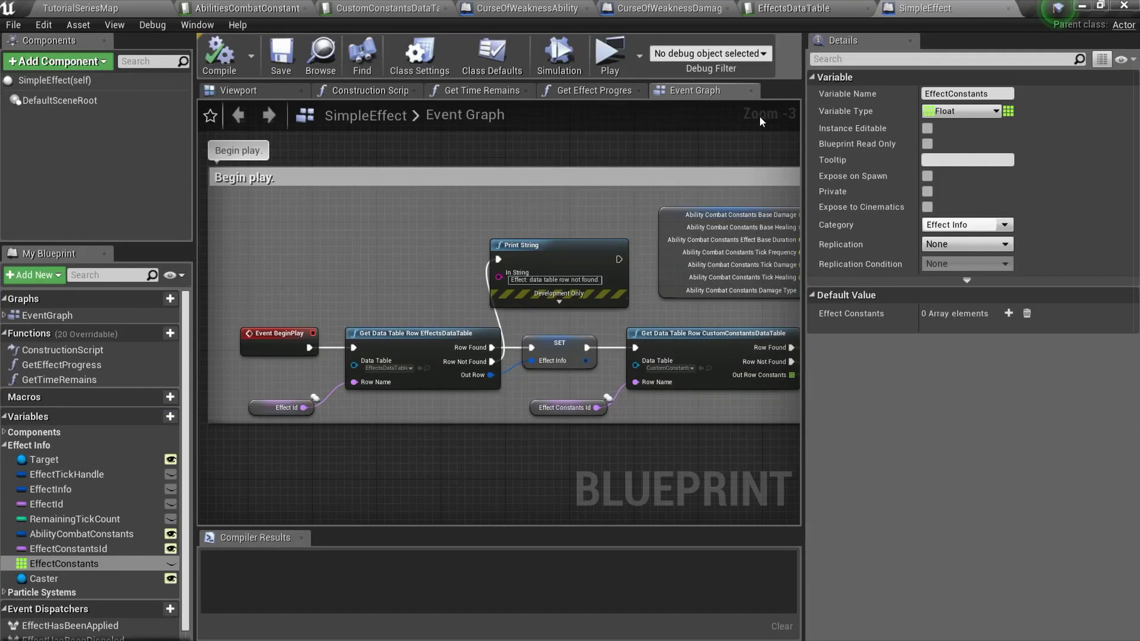
left_click(64, 564)
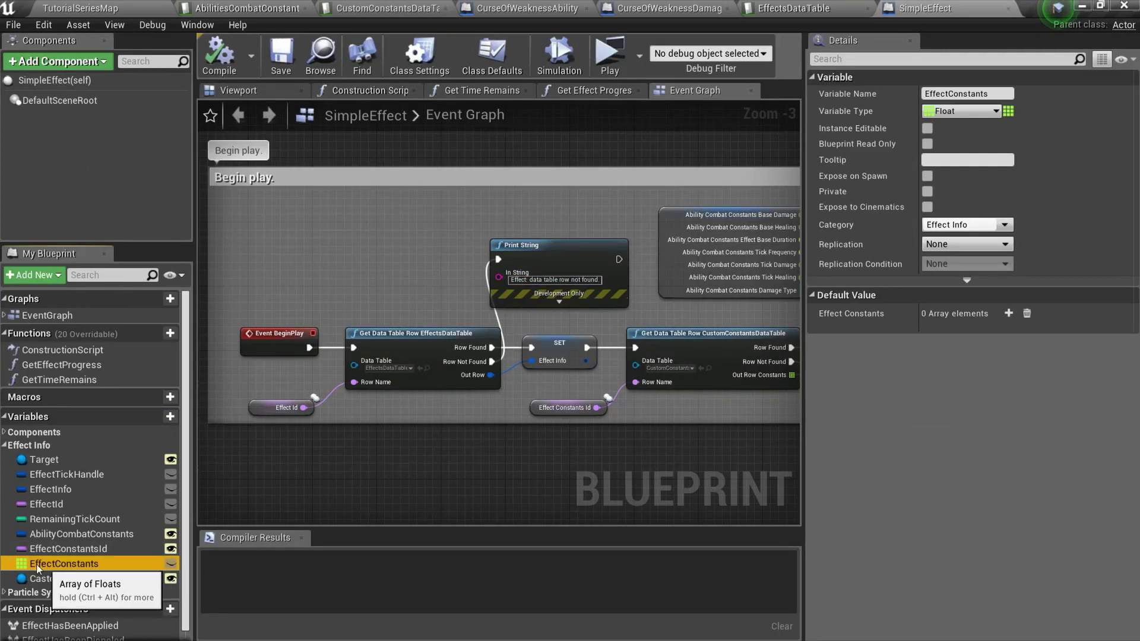
left_click_drag(277, 448, 731, 367)
right_click_drag(730, 367, 423, 398)
left_click(374, 448)
left_click_drag(270, 472, 621, 384)
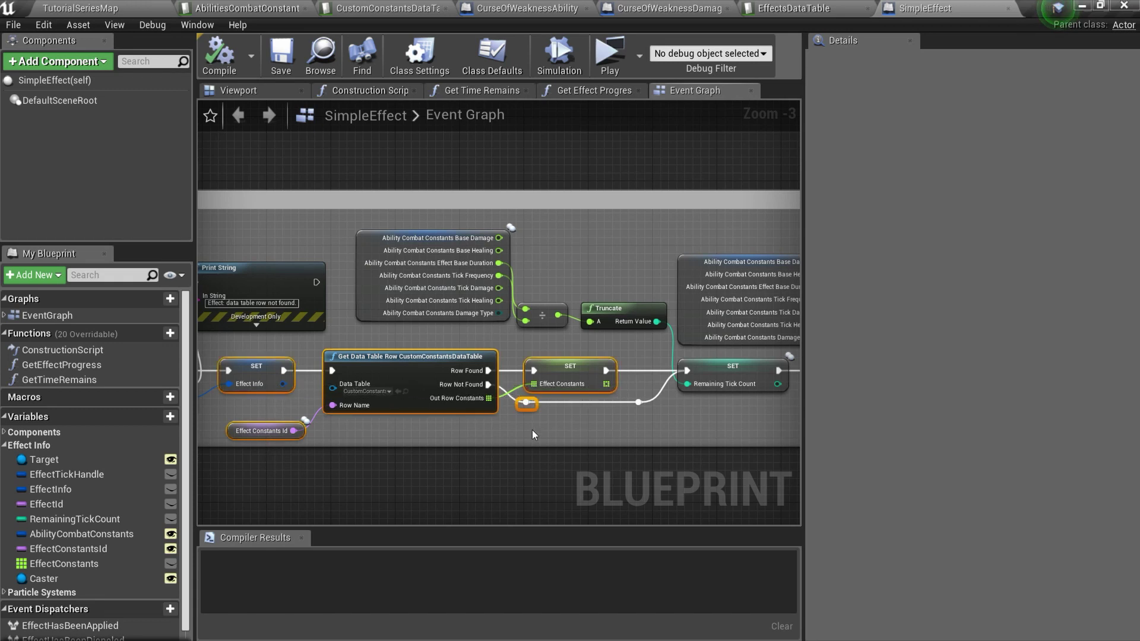
left_click(578, 374)
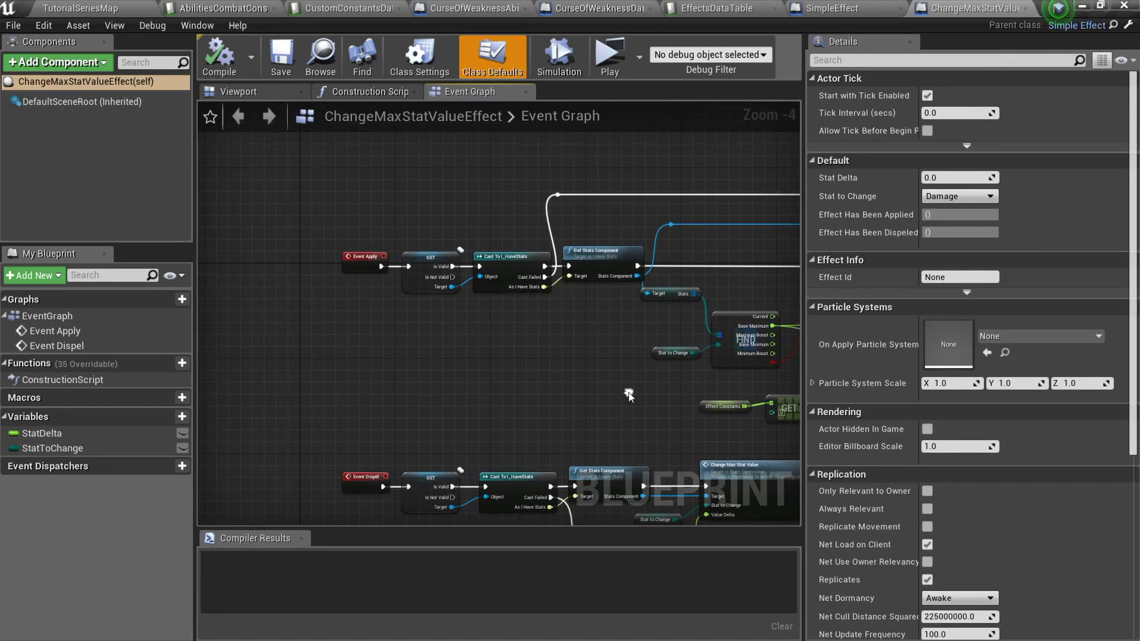
- Review the stats lookup, Branch and multiply nodes that read the constants, then return to CurseOfWeaknessAbility
scroll(404, 289, "up", 3)
right_click_drag(518, 238, 0, 238)
right_click_drag(664, 285, 637, 166)
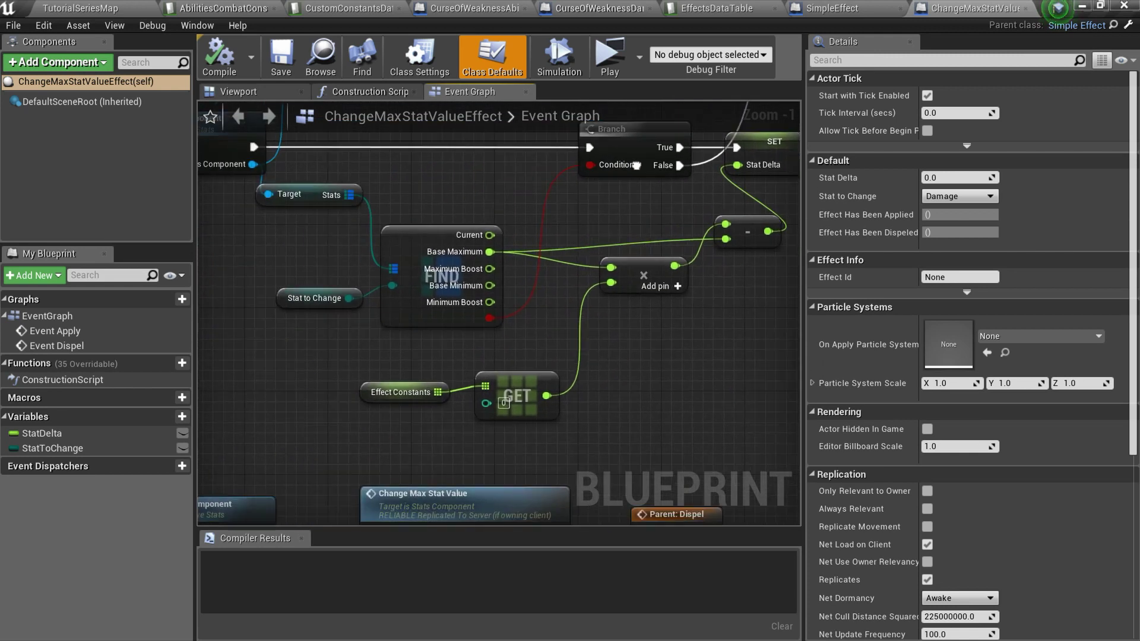
left_click_drag(422, 422, 660, 350)
right_click_drag(682, 348, 540, 443)
left_click_drag(539, 443, 427, 355)
right_click_drag(429, 355, 84, 432)
scroll(409, 357, "down", 4)
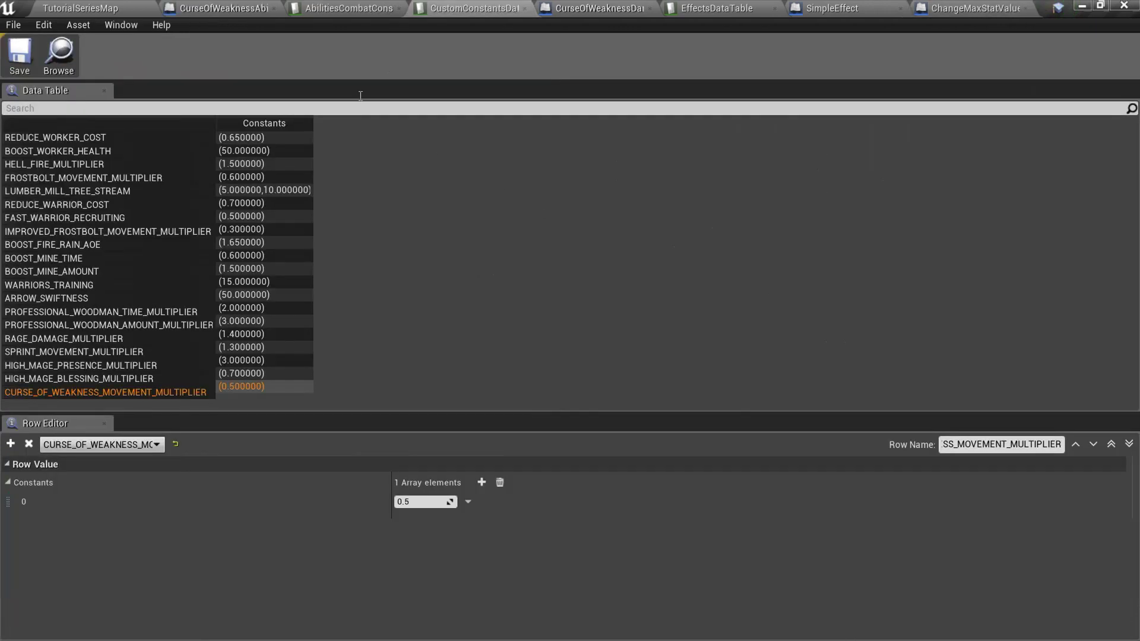
left_click(238, 8)
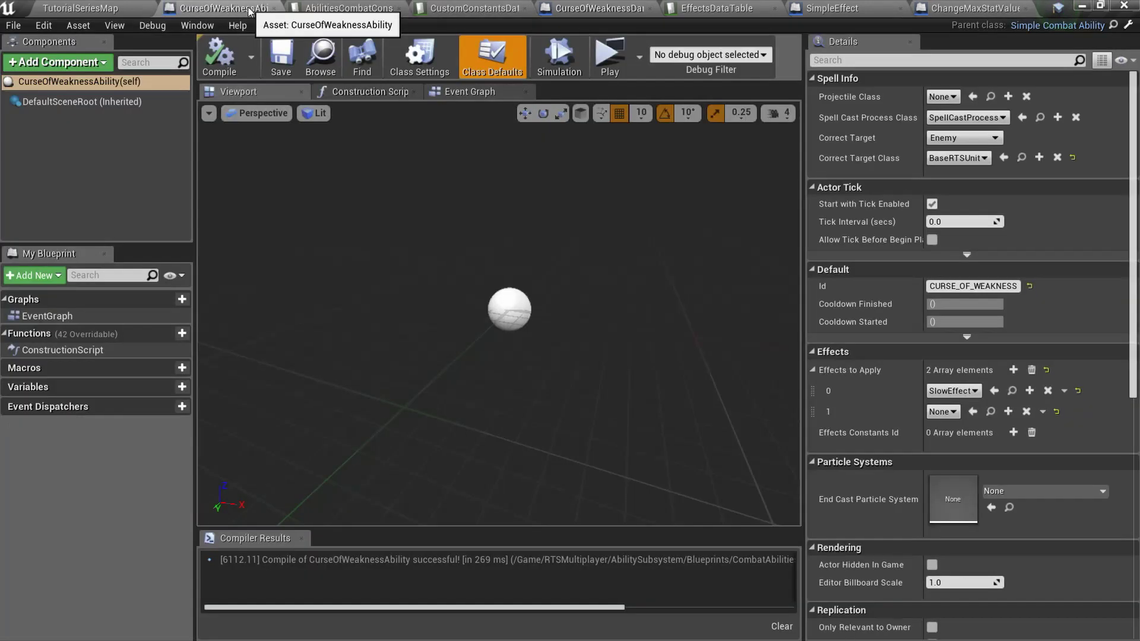
- Set effect [1] to CurseOfWeaknessDamageEffect, add constants id CURSE_OF_WEAKNESS_MOVEMENT_MULTIPLIER, and compile
left_click(955, 415)
left_click(993, 225)
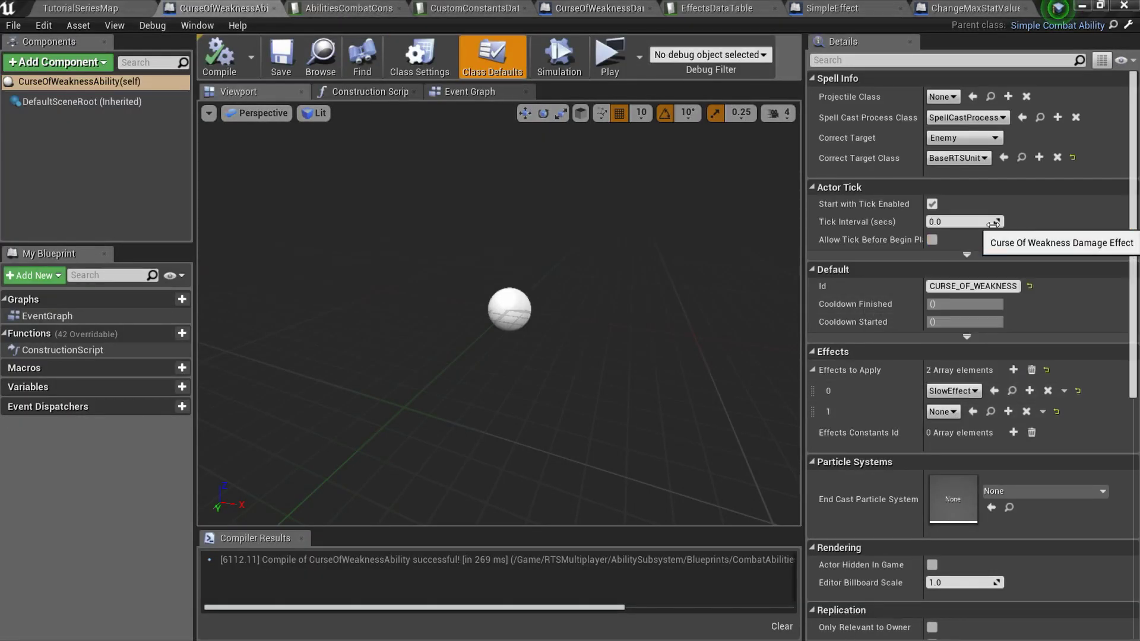
left_click(1014, 432)
left_click(475, 8)
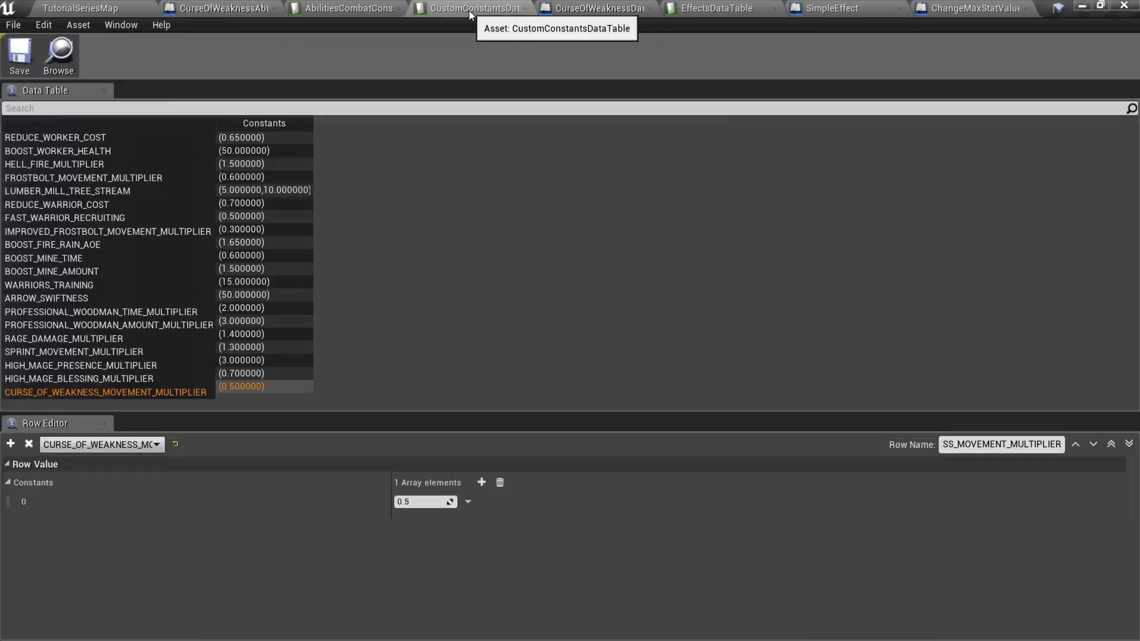
left_click(1021, 446)
key("ctrl+c")
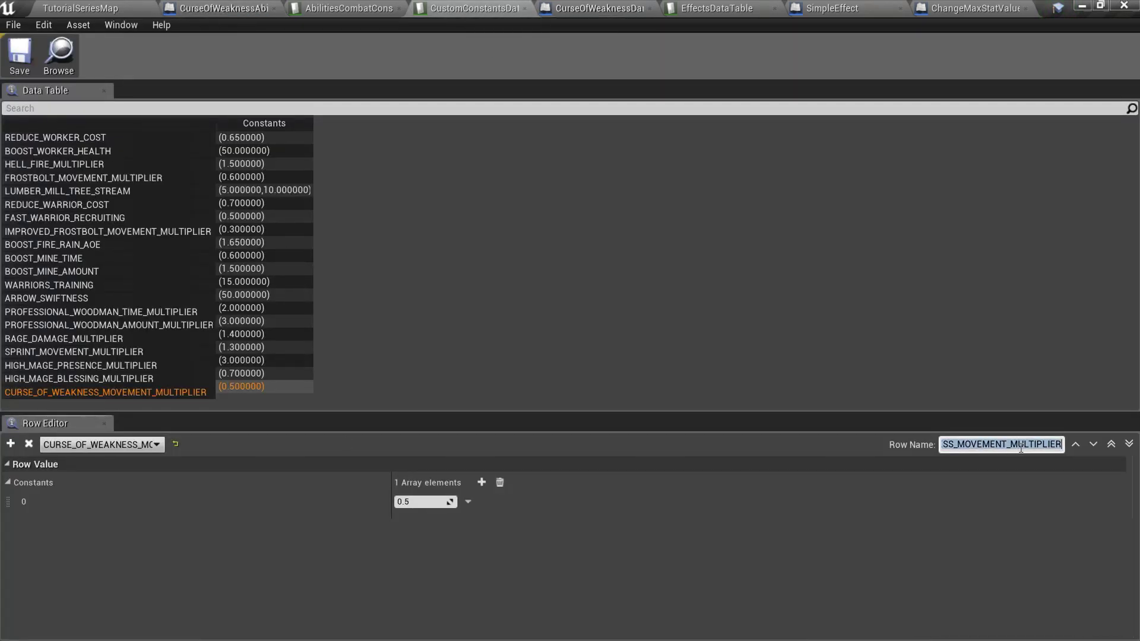
left_click(235, 9)
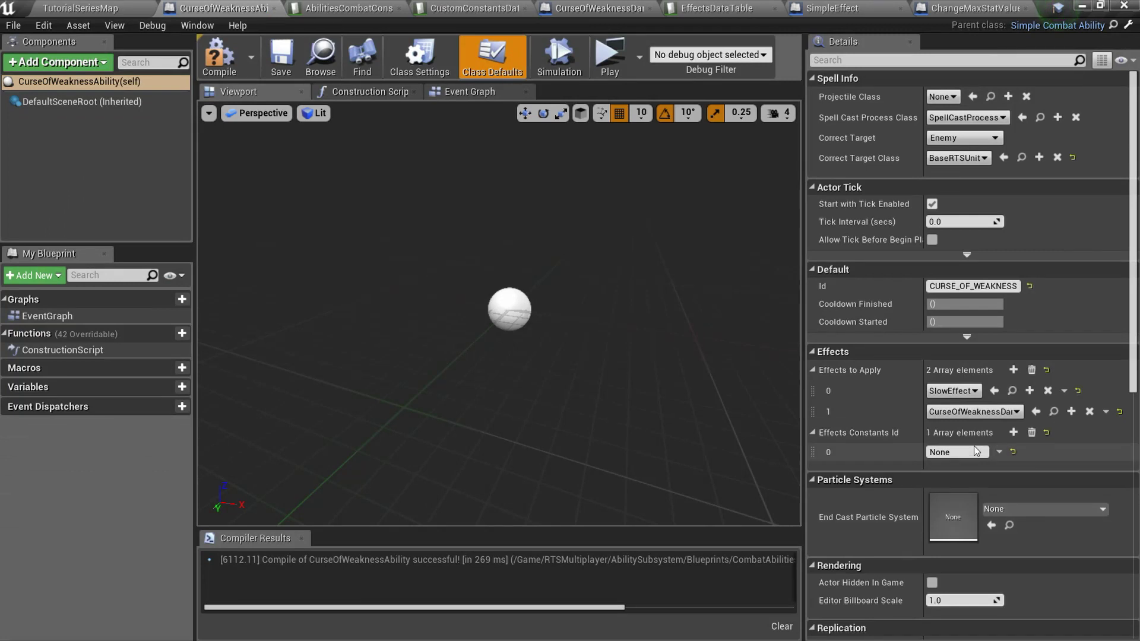
left_click(974, 451)
key("ctrl+v")
left_click(219, 56)
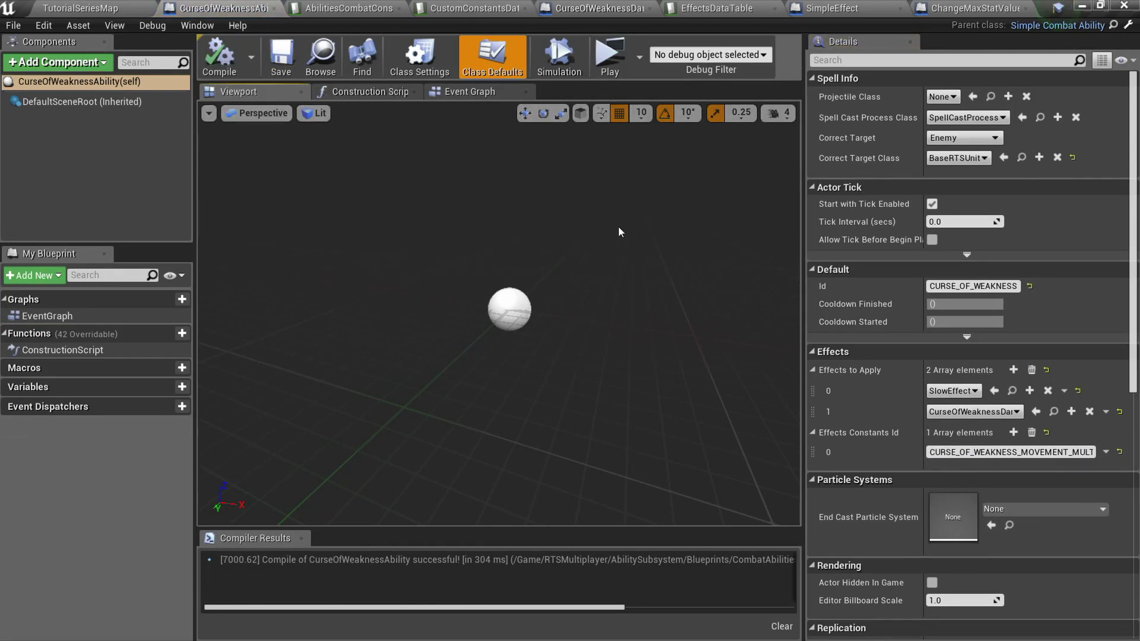
- Start a play-in-editor session and have the Warlock cast Curse of Weakness on the enemy Warriors
left_click(612, 62)
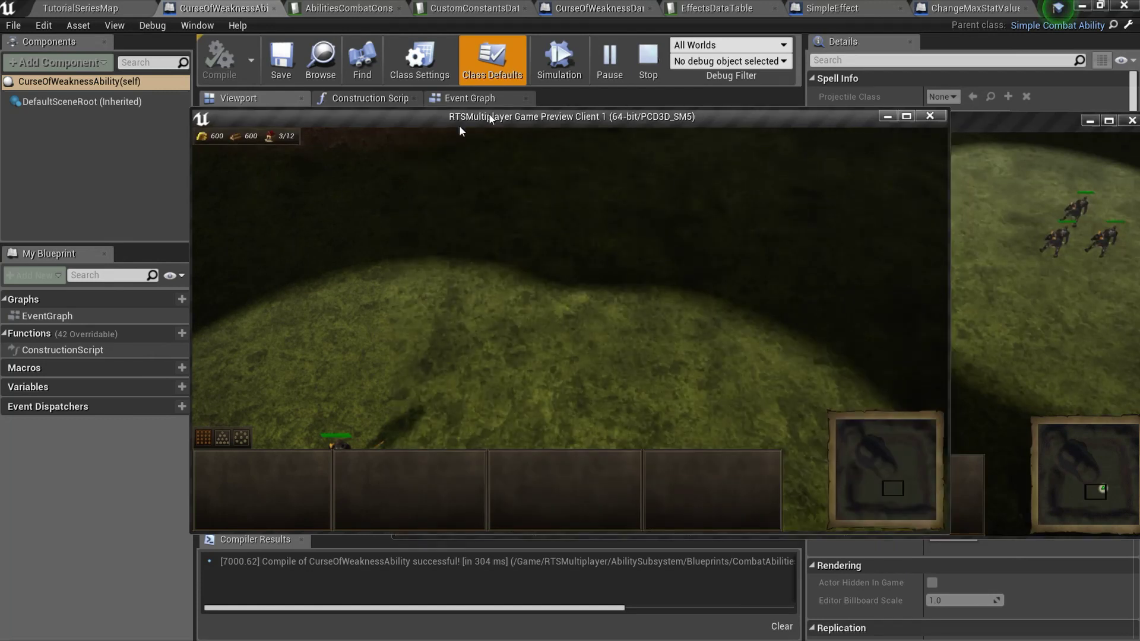
left_click_drag(490, 115, 338, 165)
key("s")
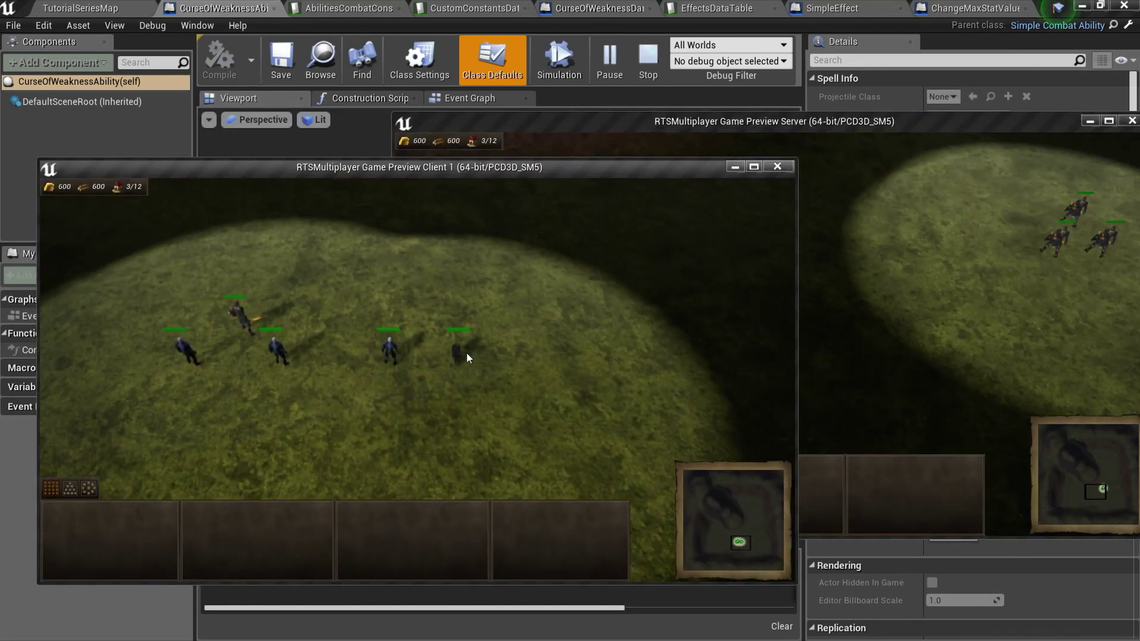
left_click(464, 354)
key("d")
key("w")
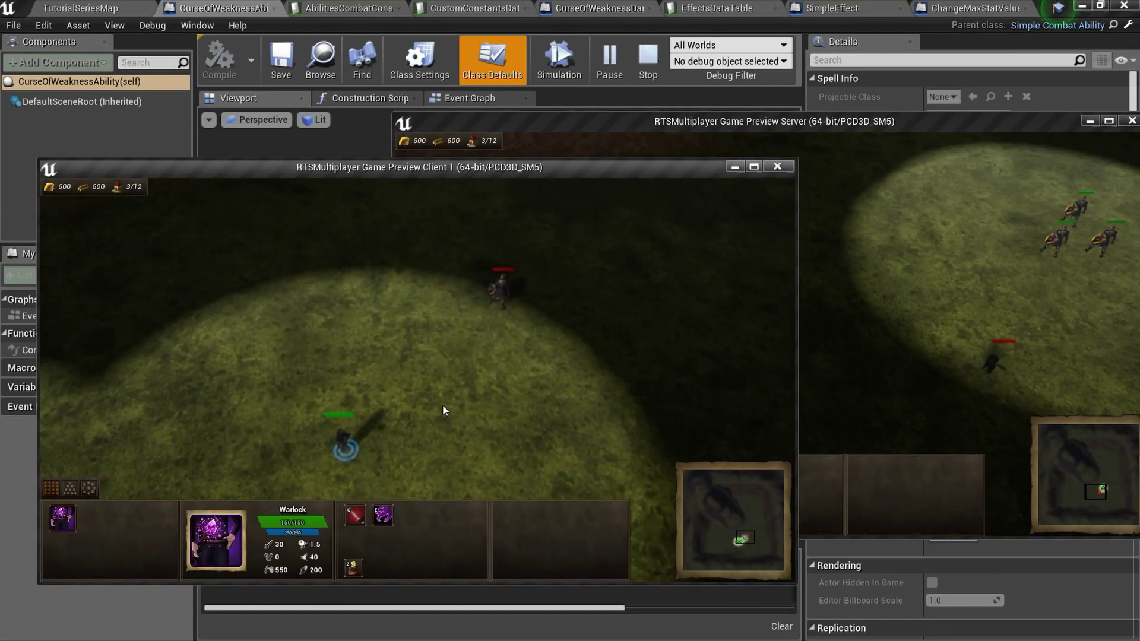
right_click(446, 404)
key("e")
left_click(505, 295)
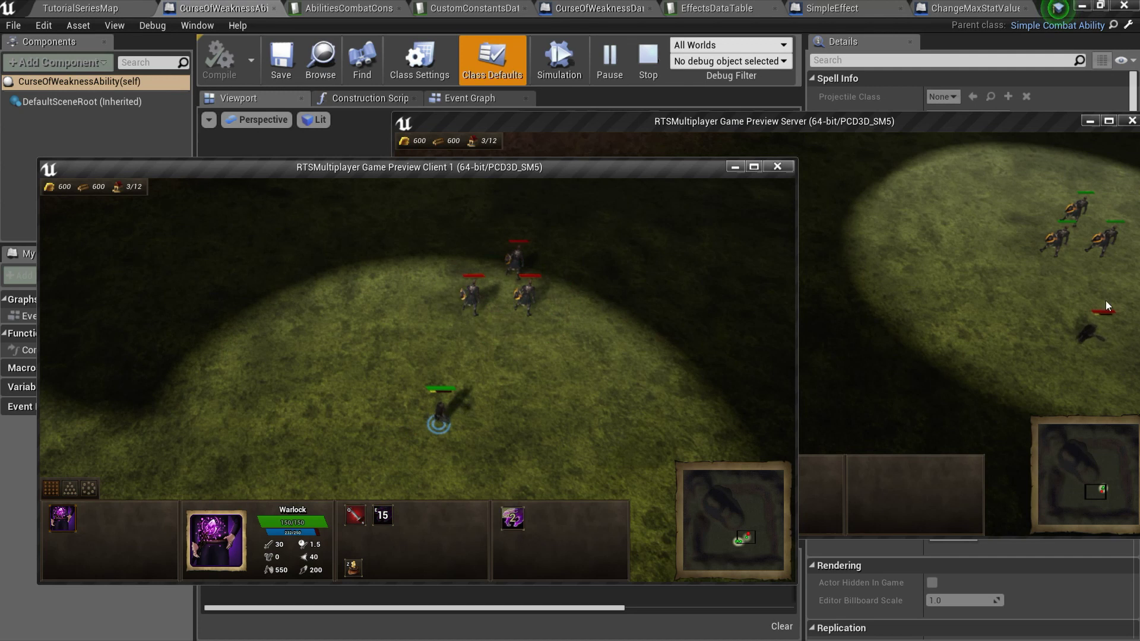
- In the server window, order the cursed Warriors to move to check that they are slowed
left_click(1105, 301)
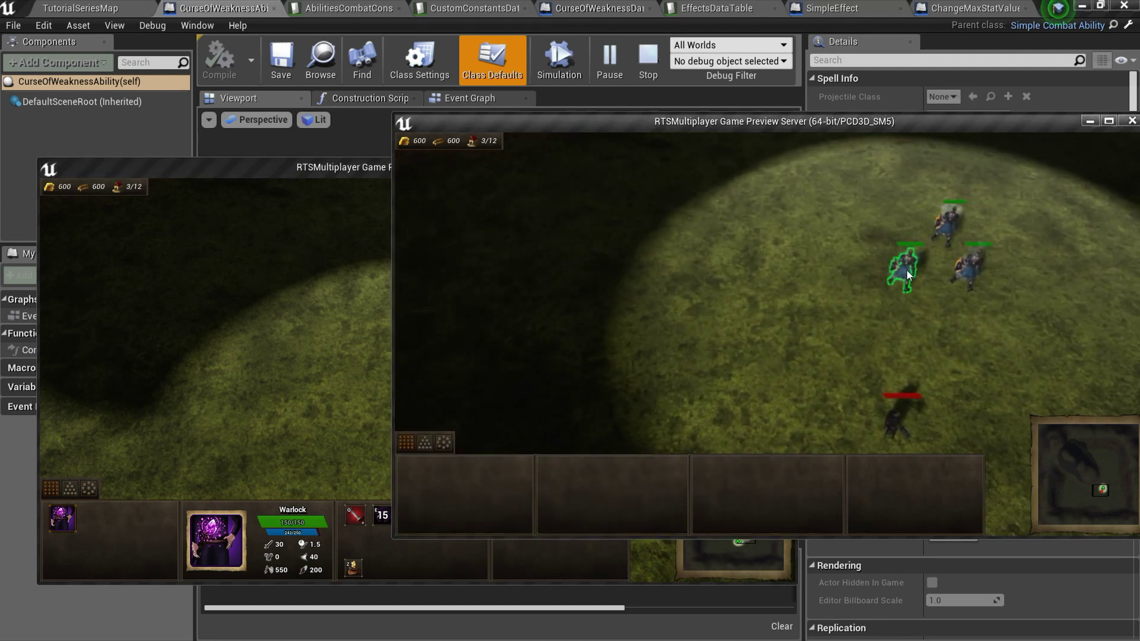
left_click(907, 269)
mouse_move(555, 445)
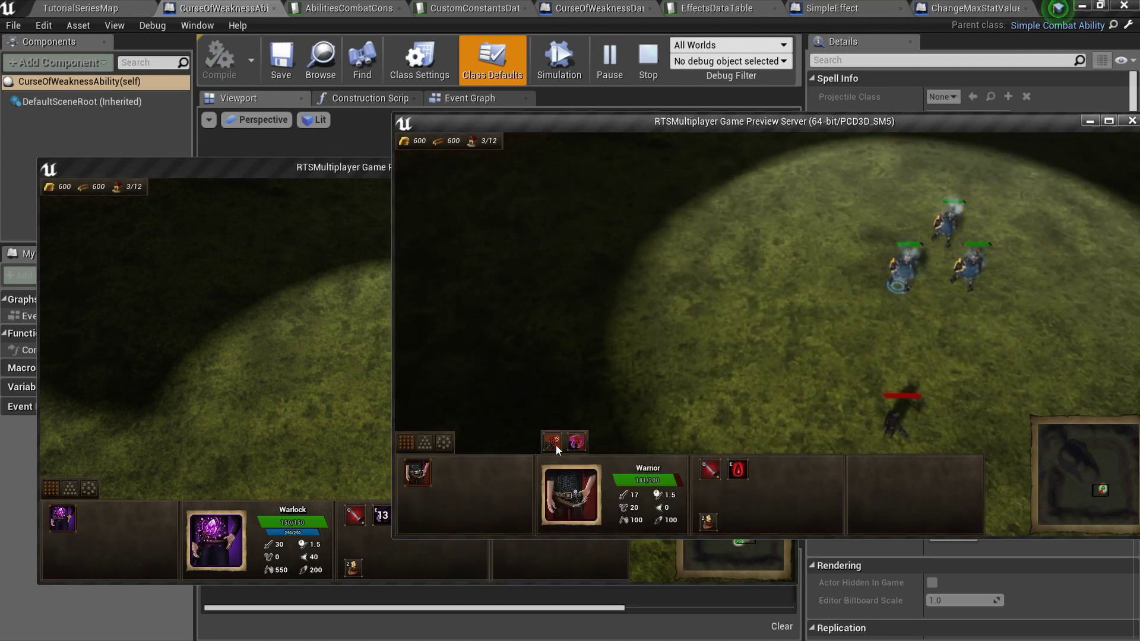
right_click(764, 299)
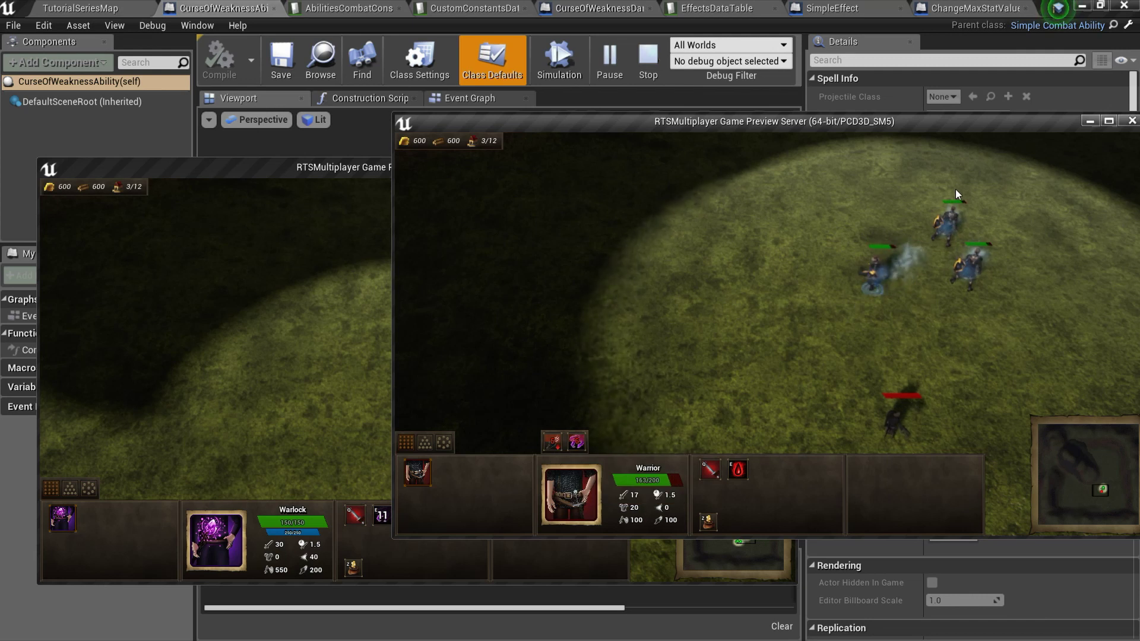
left_click_drag(956, 189, 1033, 344)
right_click(1040, 354)
left_click(294, 370)
left_click(518, 339)
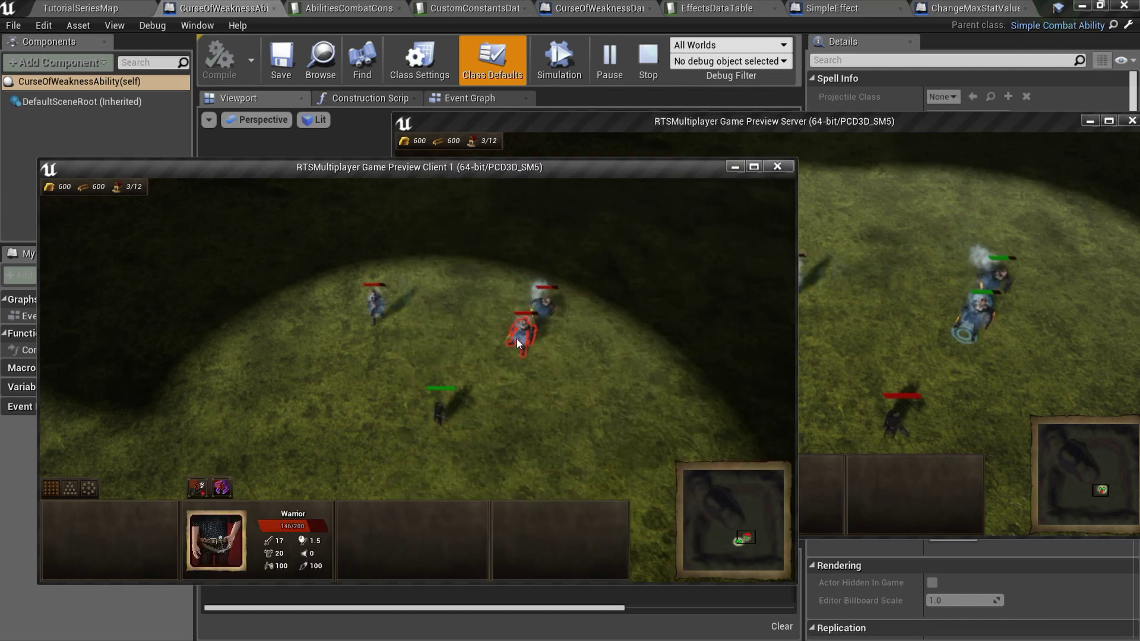
left_click(441, 415)
left_click(629, 404)
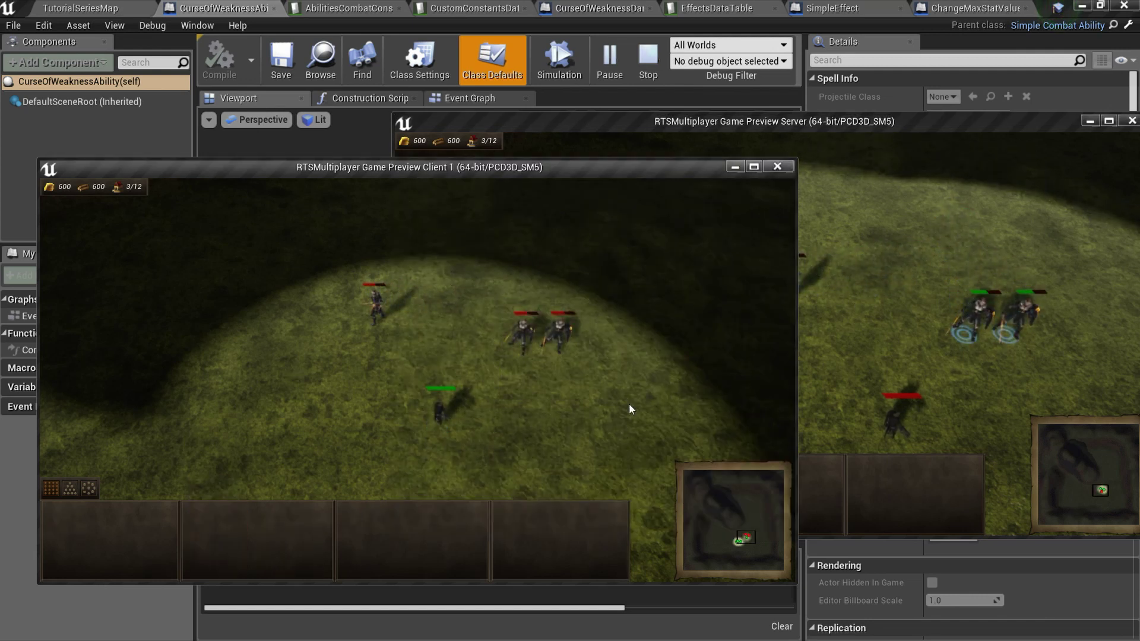
right_click(1052, 358)
right_click(941, 267)
- Recast the curse on the Warriors, then move a cursed Warrior and send it against the wolf
left_click(320, 355)
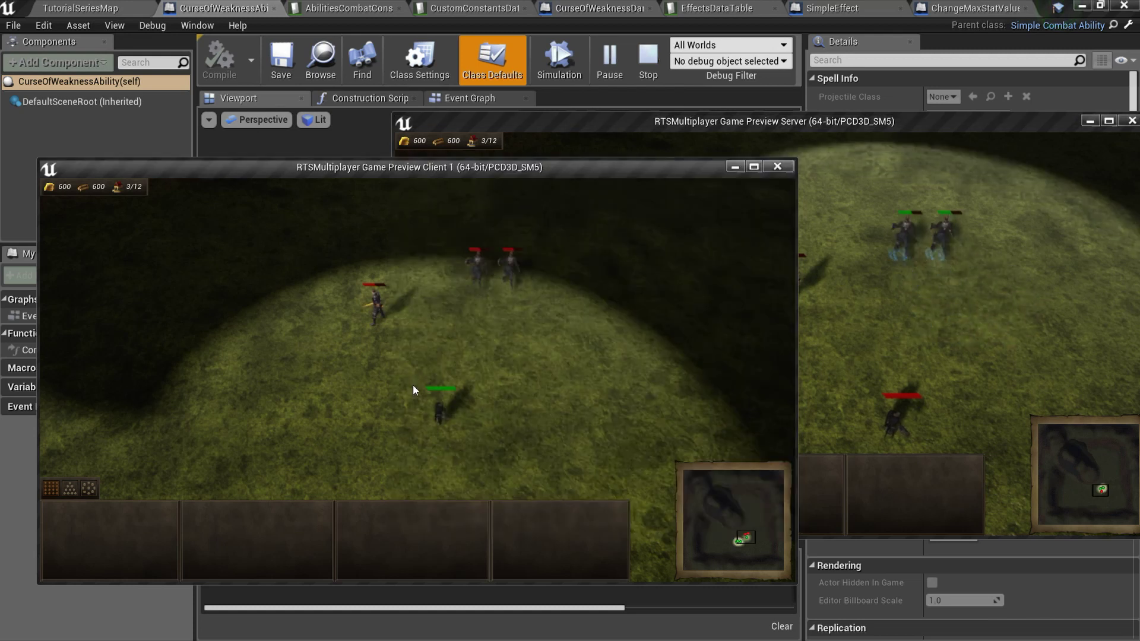
left_click(443, 389)
key("e")
left_click(434, 284)
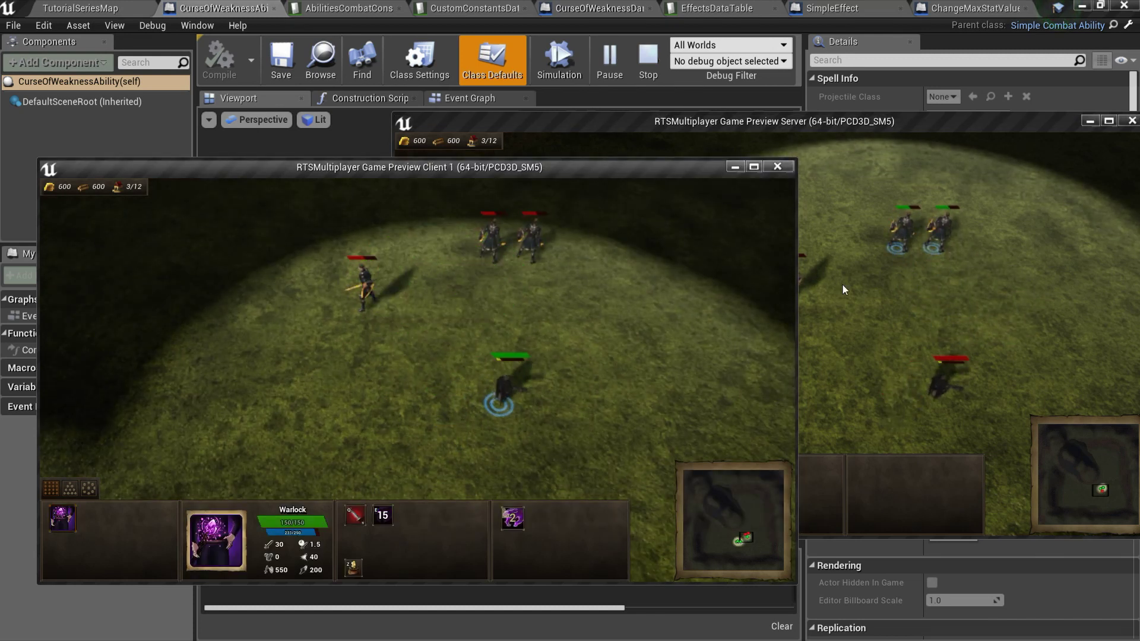
left_click(845, 283)
scroll(902, 237, "up", 2)
left_click(922, 217)
right_click(913, 307)
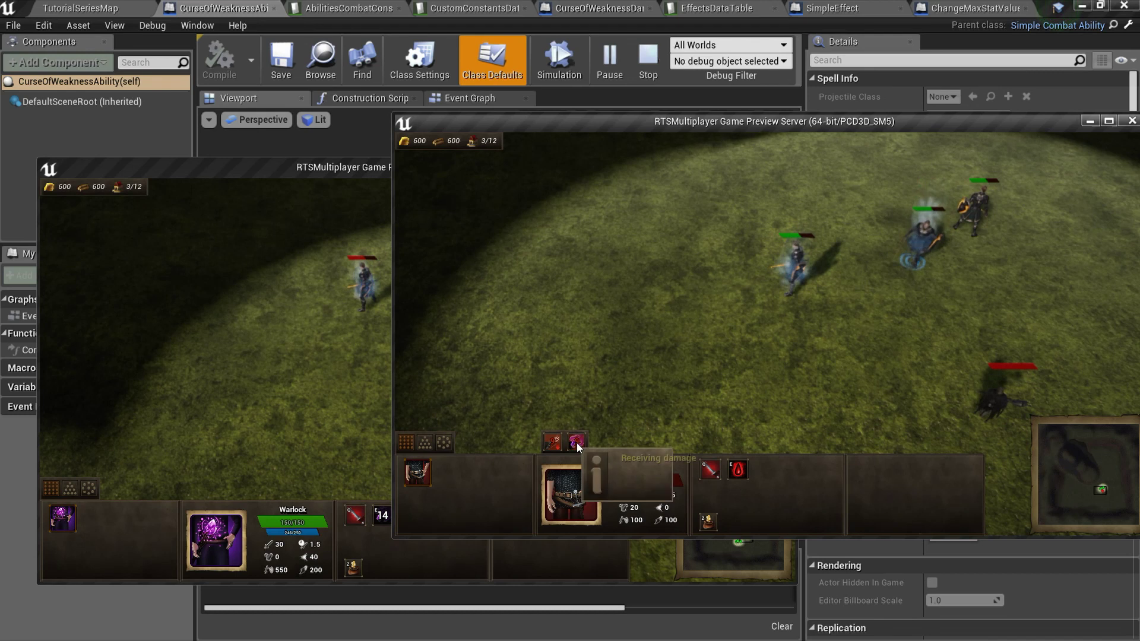
right_click(993, 391)
key("d")
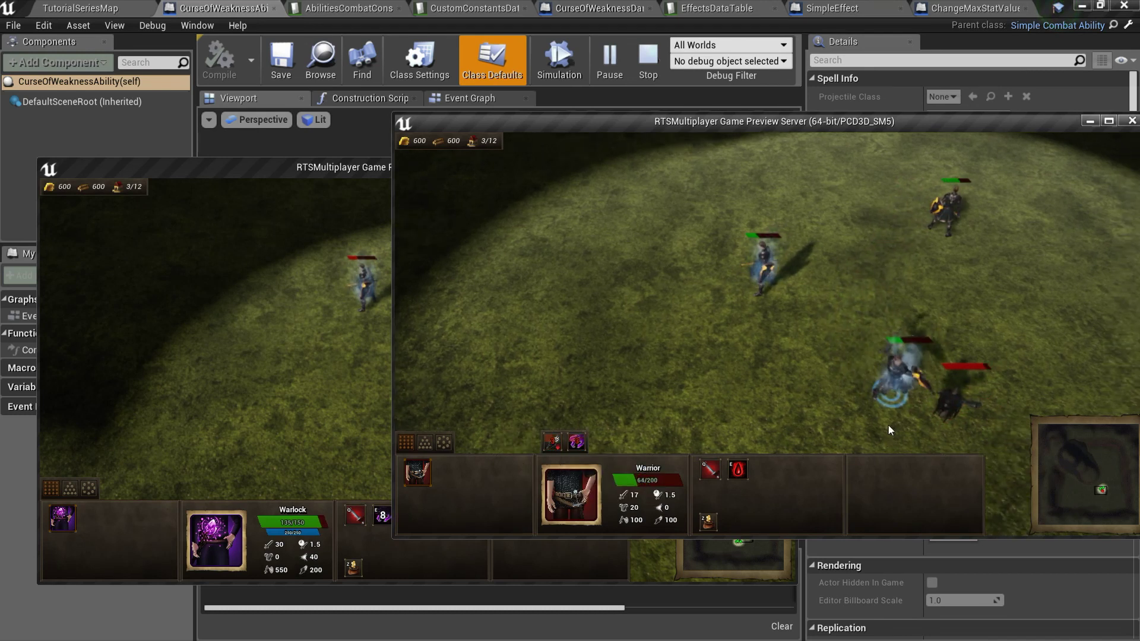